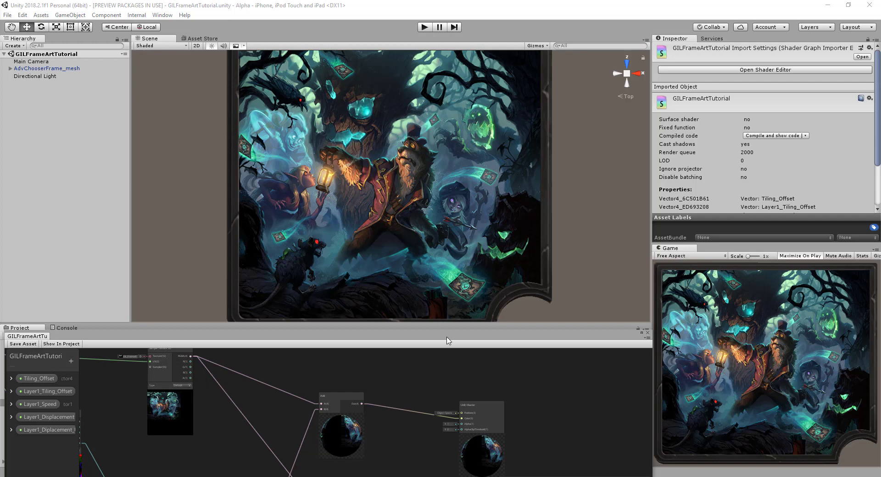
- Float the Shader Graph window up near the top of the screen so the whole GILFrameArtTutorial network shows
left_click_drag(447, 340, 449, 31)
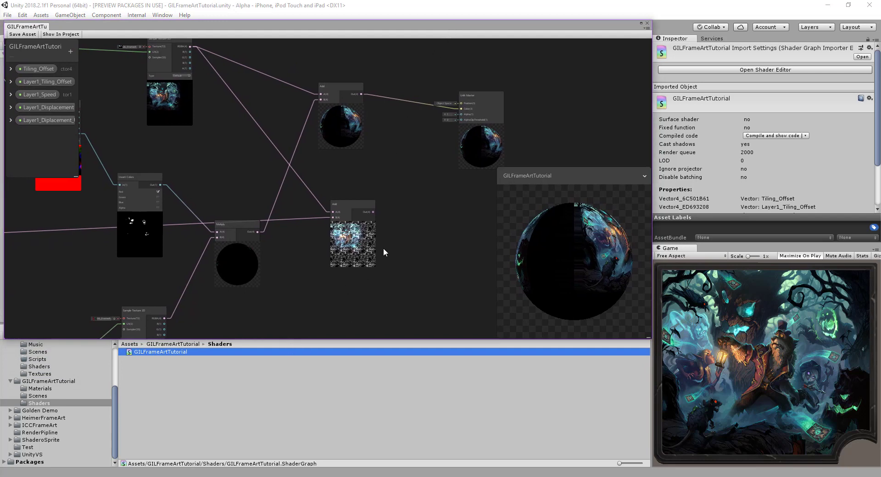
- Select the lower Add node and delete it along with its connections
middle_click_drag(383, 249, 367, 217)
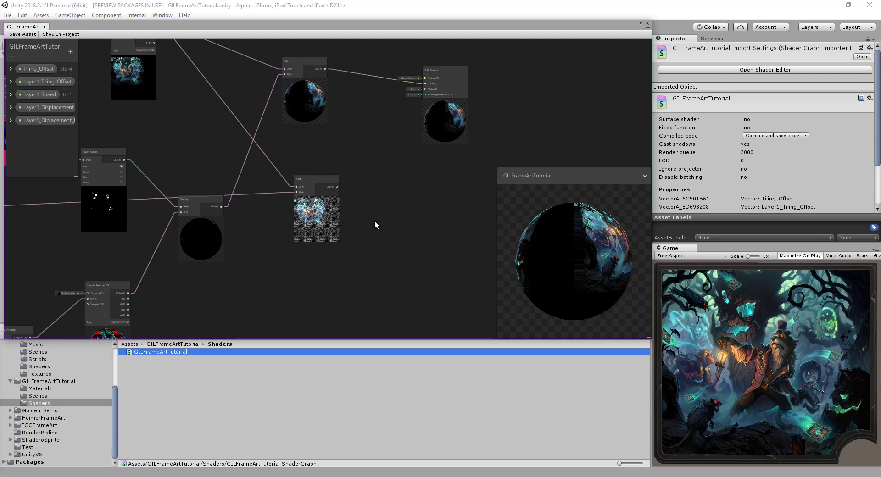
scroll(374, 224, "up", 3)
scroll(359, 225, "down", 3)
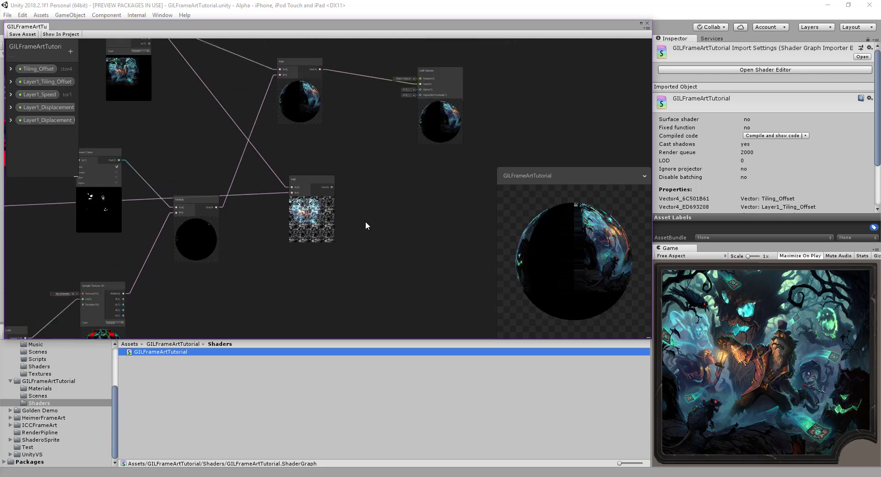
left_click(308, 183)
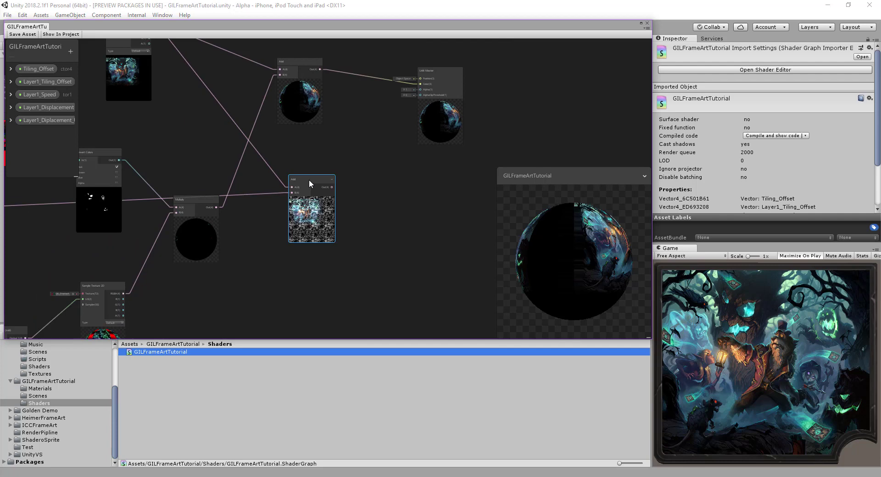
middle_click_drag(383, 202, 370, 233)
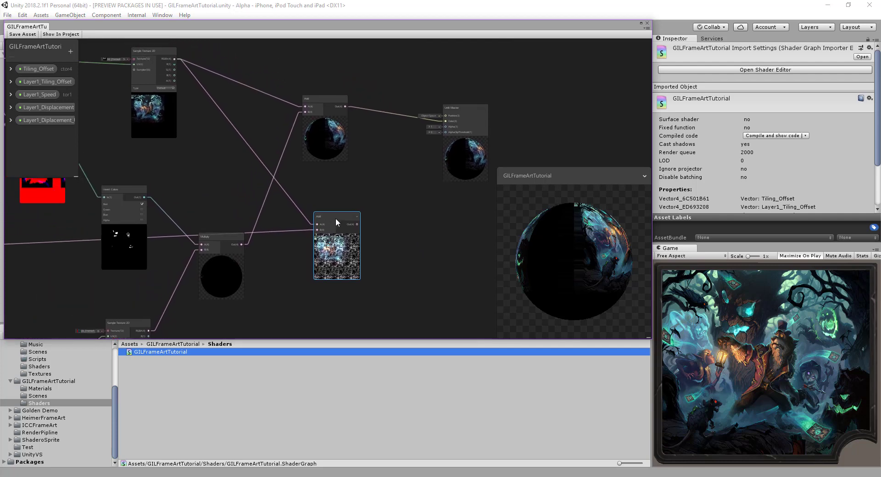
key("Delete")
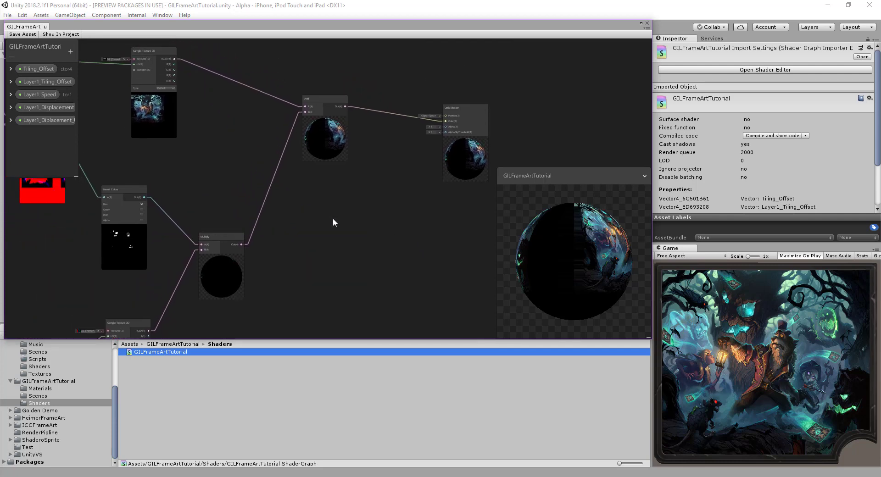
- Reframe the view around the Displacement UV subgraph and its Sample Texture 2D node
middle_click_drag(298, 231, 384, 227)
scroll(384, 227, "down", 2)
middle_click_drag(315, 207, 348, 221)
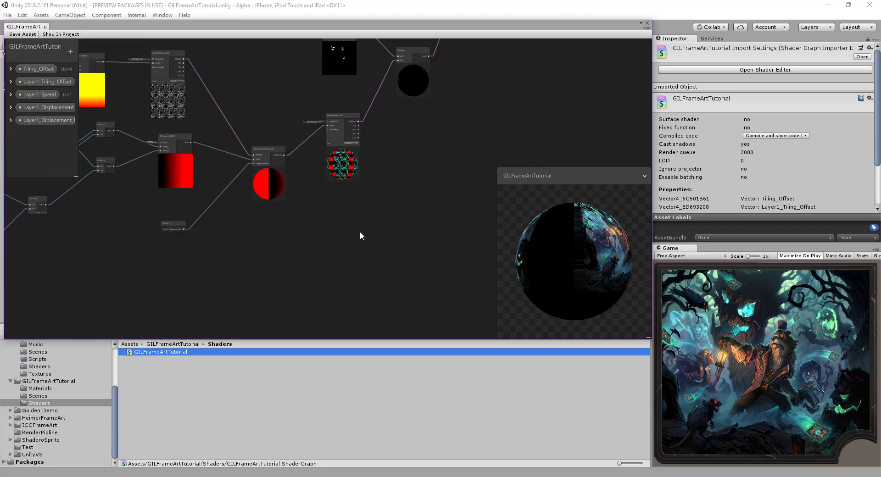
scroll(359, 231, "up", 3)
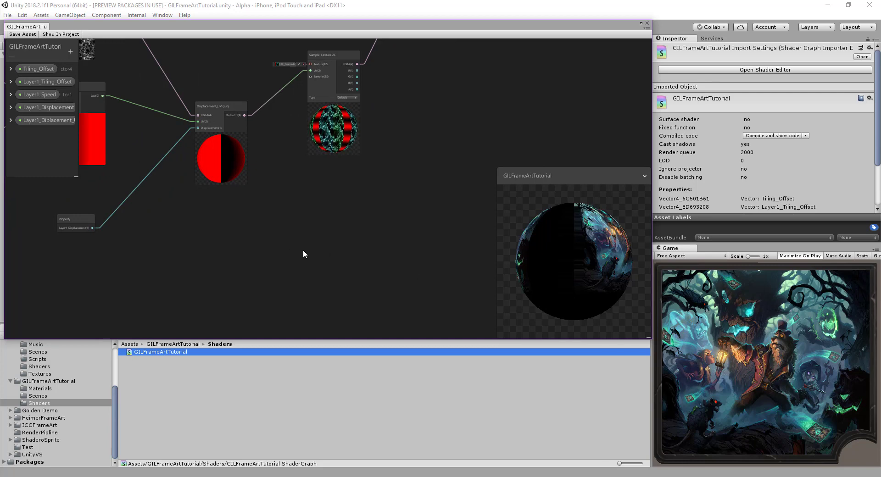
middle_click_drag(374, 194, 390, 162)
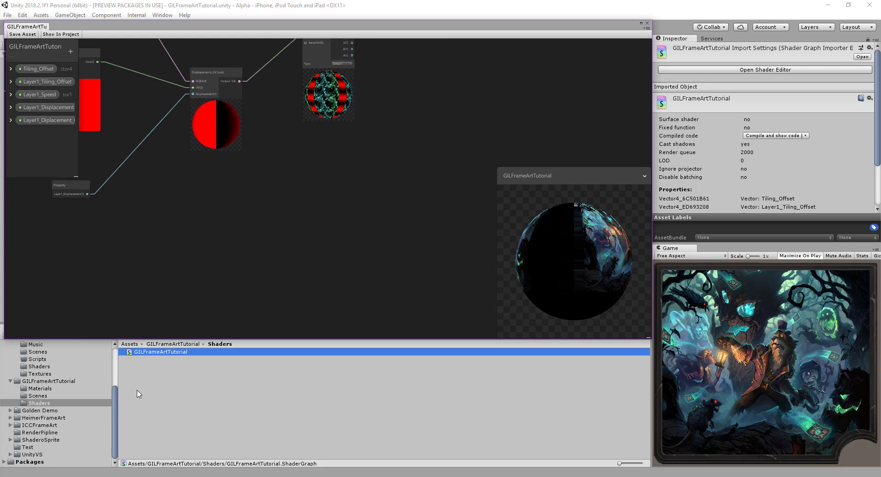
- Drop GIL_FrameArt_Flicker_Gradient from the Textures folder onto the canvas and position its Sample Texture 2D node
left_click(39, 374)
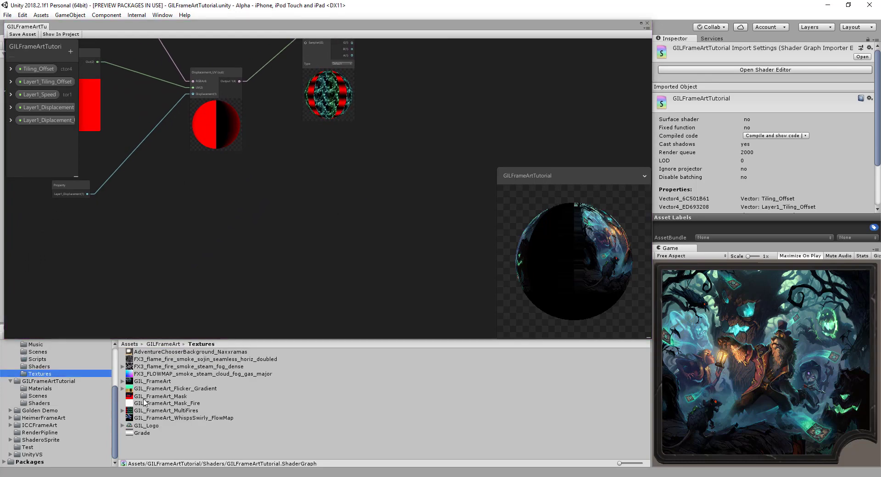
left_click_drag(149, 390, 323, 191)
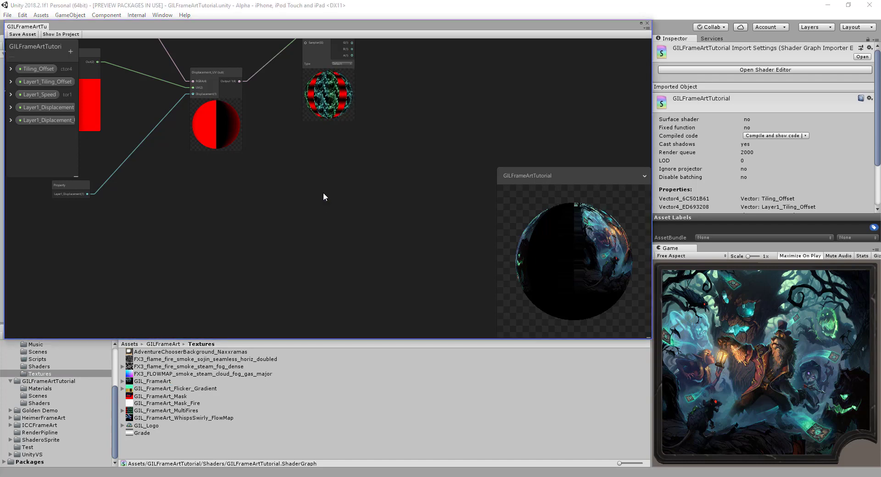
middle_click_drag(289, 257, 295, 230)
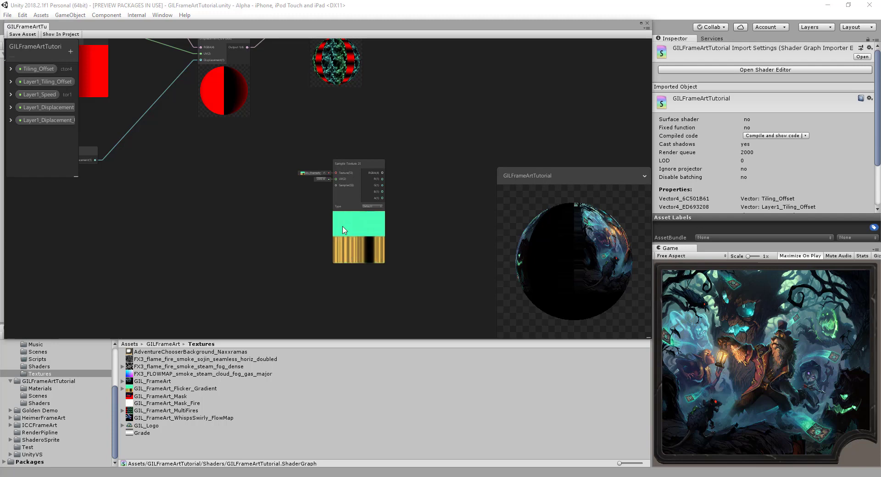
middle_click_drag(281, 217, 313, 229)
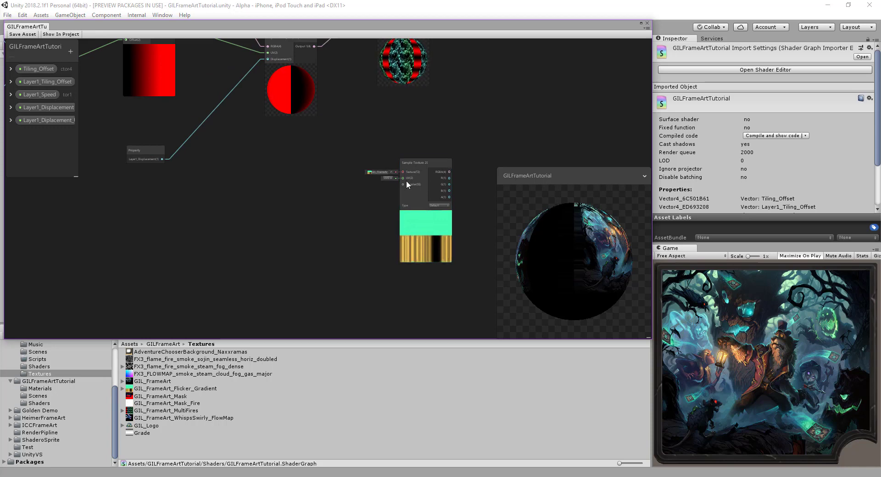
left_click_drag(414, 161, 372, 173)
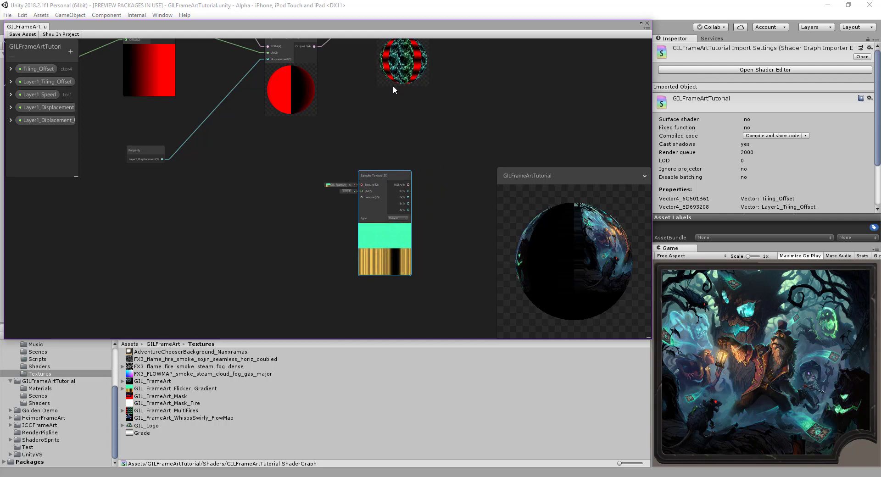
middle_click_drag(408, 103, 391, 143)
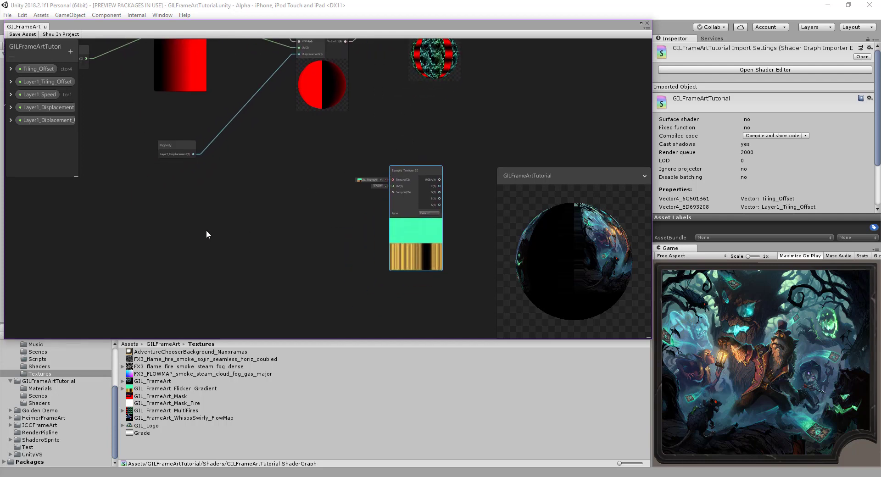
- Add a Time node to the left of the graph
right_click(165, 218)
left_click(192, 225)
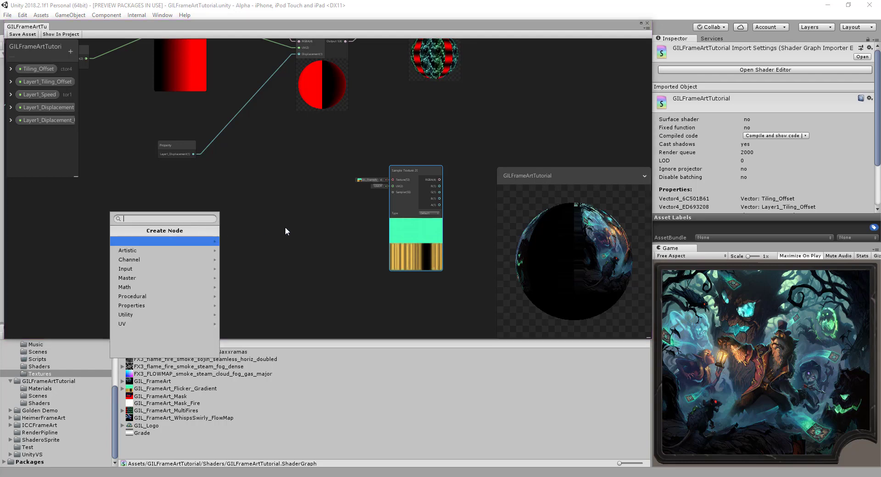
type("Time")
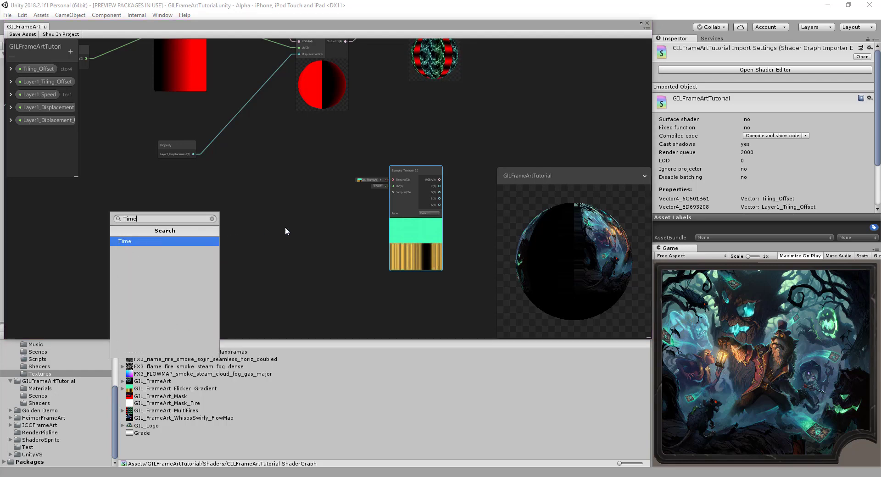
key("Return")
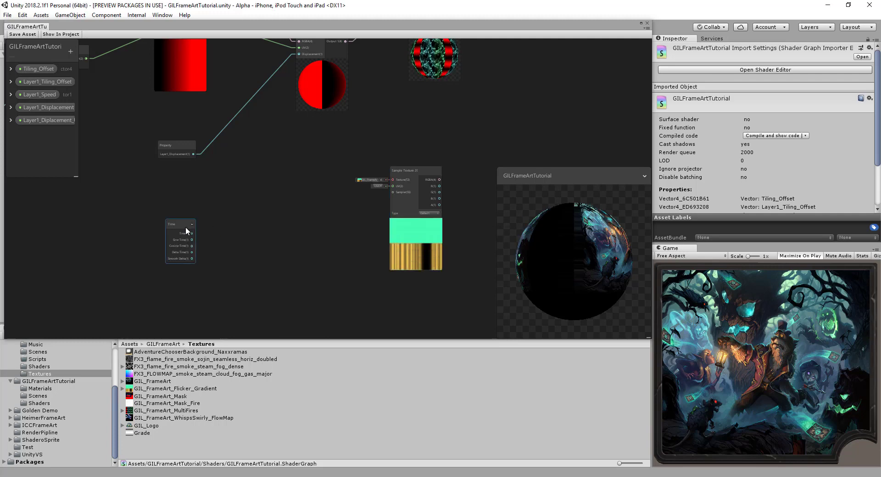
left_click_drag(185, 226, 152, 223)
- Add a Tiling And Offset node and wire its Out into the gradient texture's UV
right_click(288, 201)
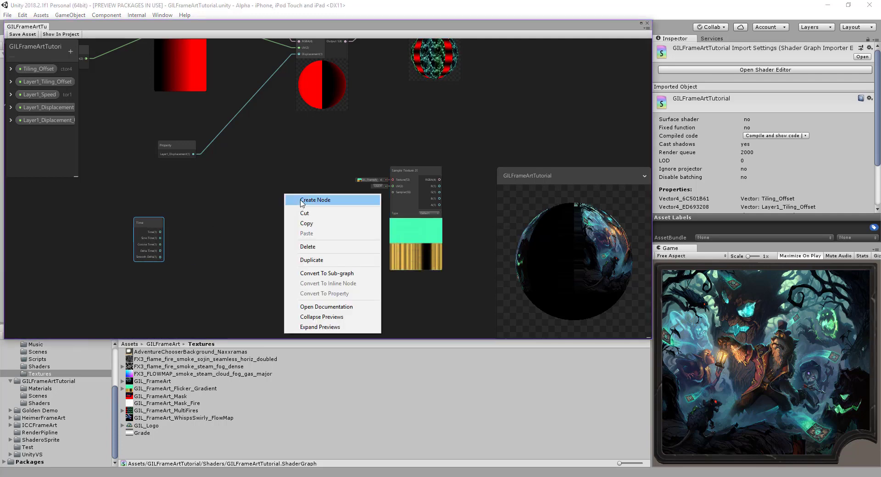
left_click(302, 201)
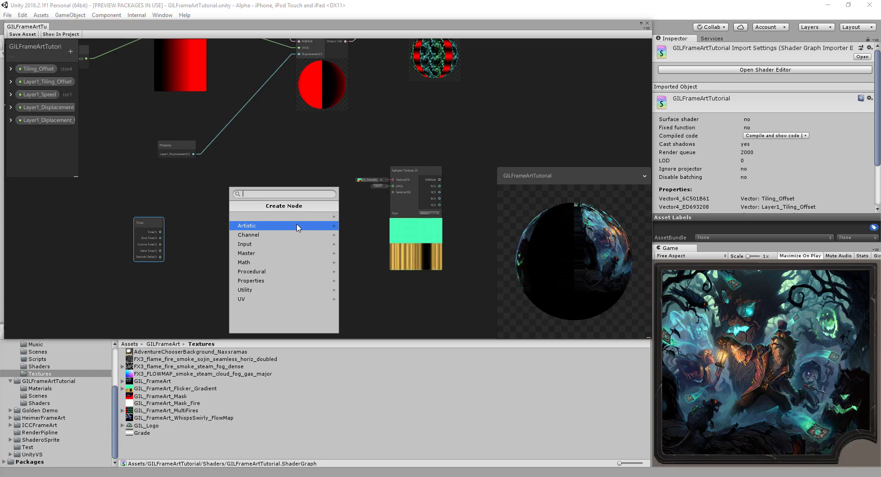
type("til")
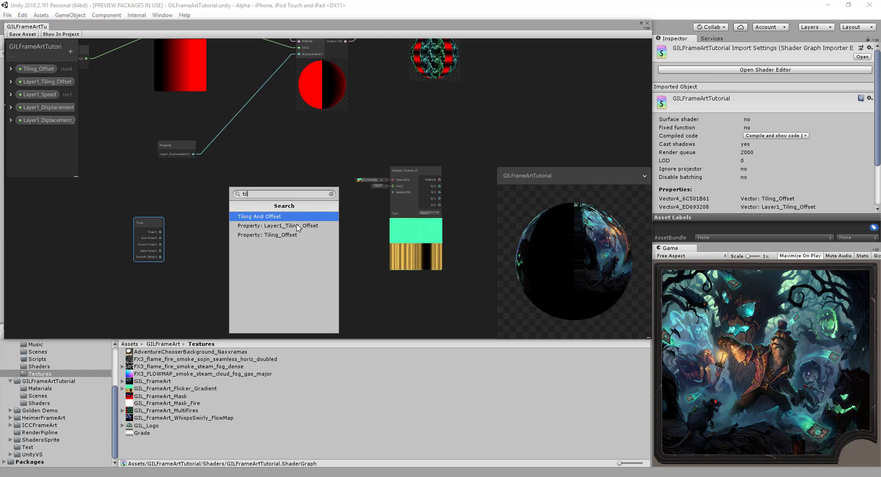
left_click(273, 217)
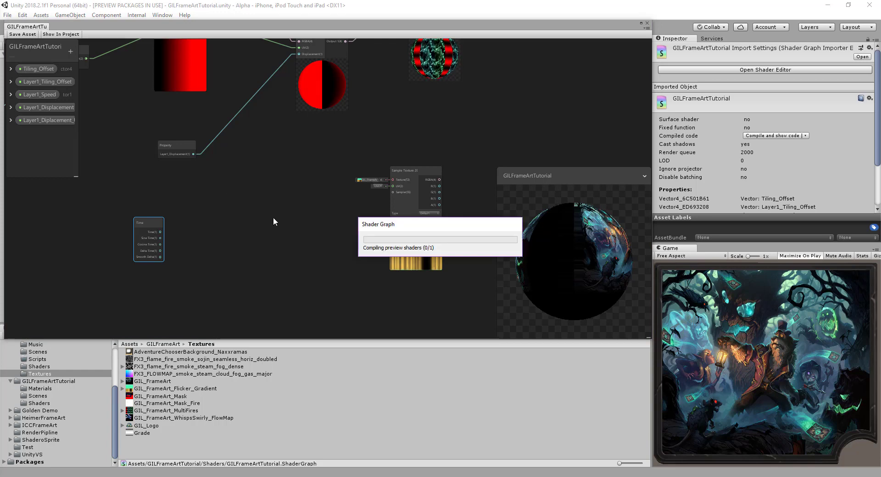
left_click_drag(334, 209, 392, 186)
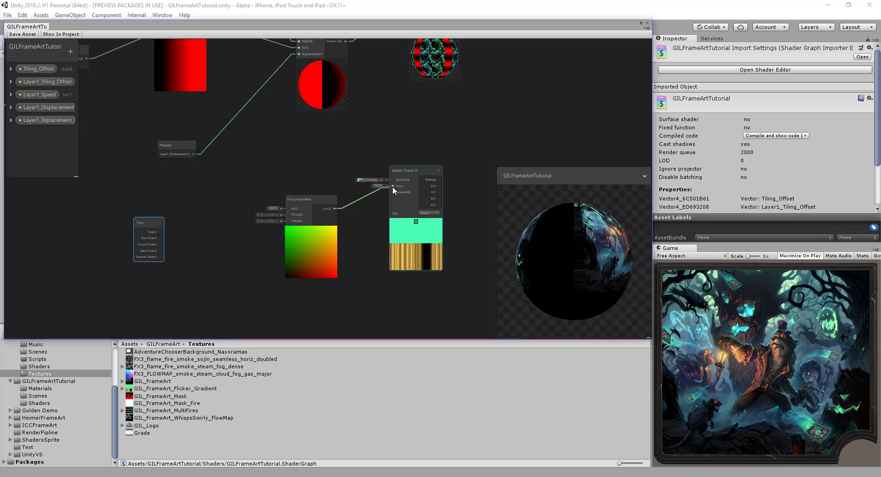
middle_click_drag(329, 259, 373, 246)
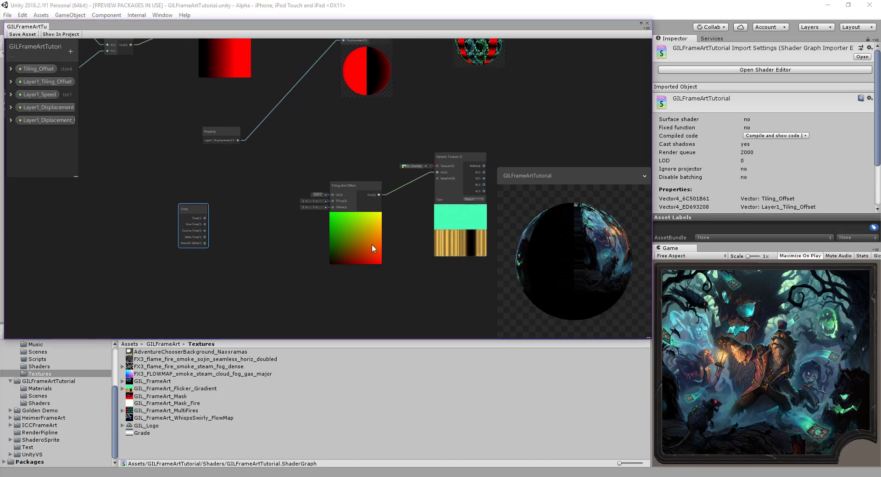
left_click_drag(194, 210, 115, 219)
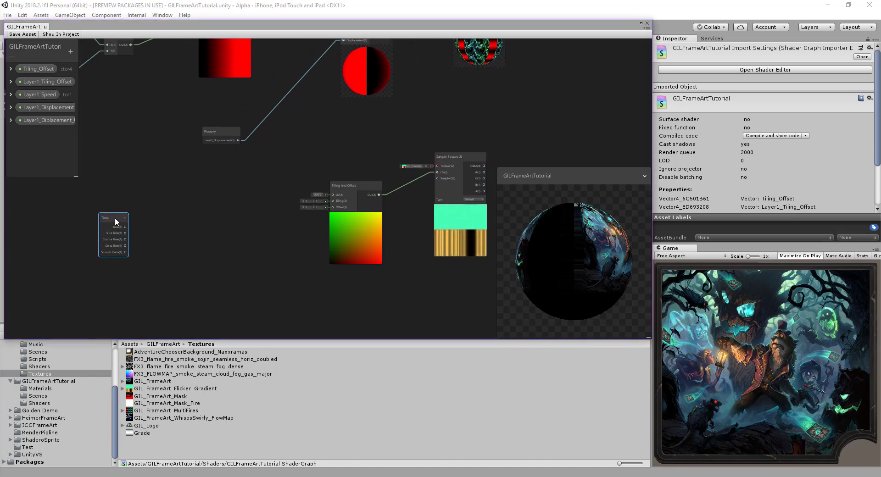
- Add a Vector 2 node fed by Time and plug its Out into Tiling And Offset's Offset
right_click(189, 213)
left_click(209, 216)
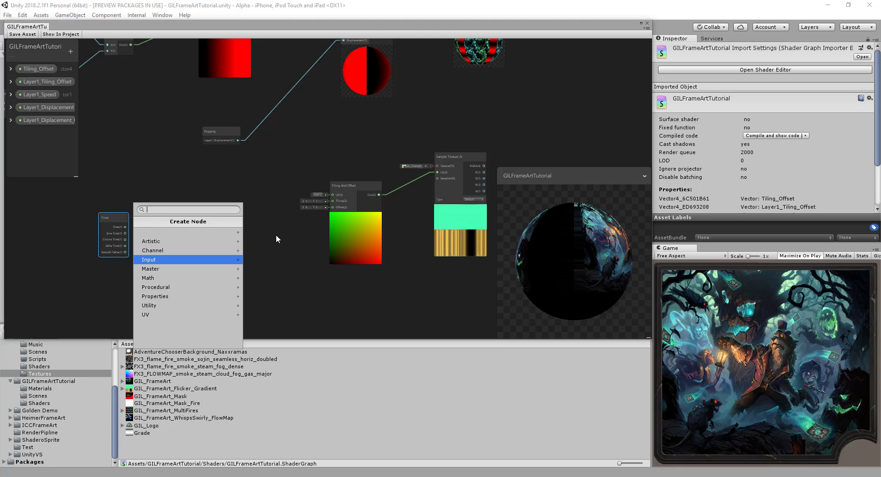
type("ve")
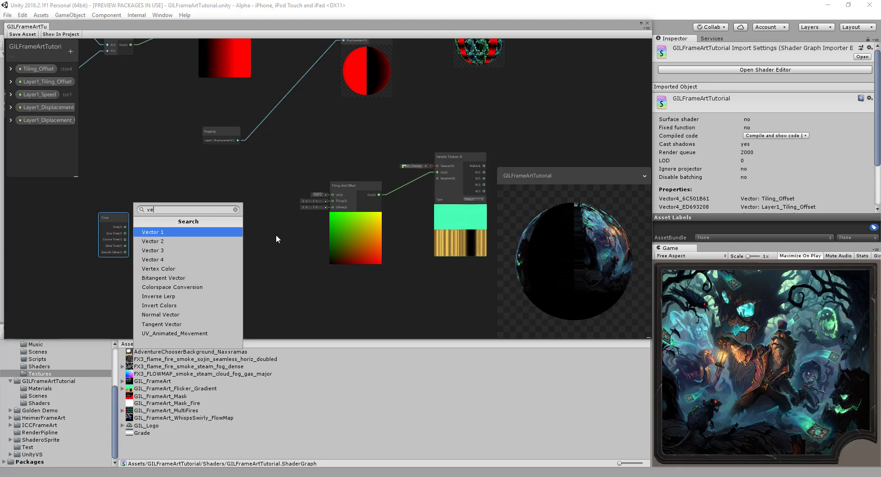
left_click(209, 242)
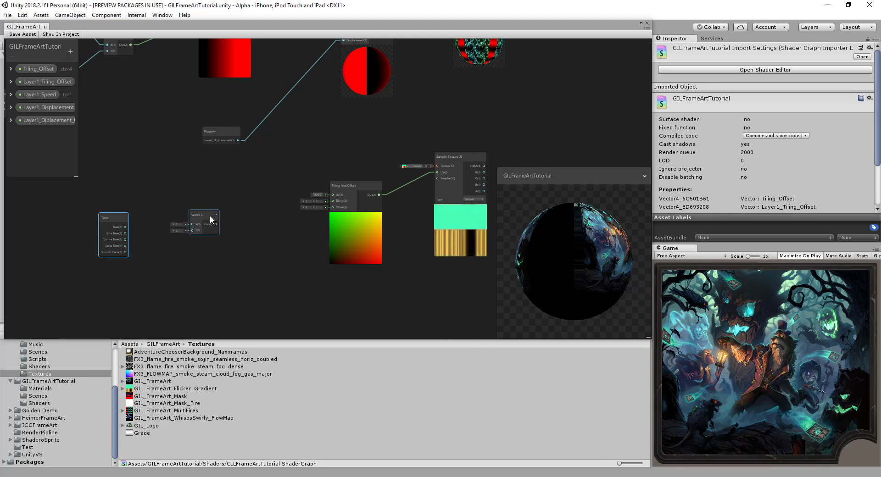
left_click_drag(210, 215, 225, 208)
middle_click_drag(276, 259, 306, 250)
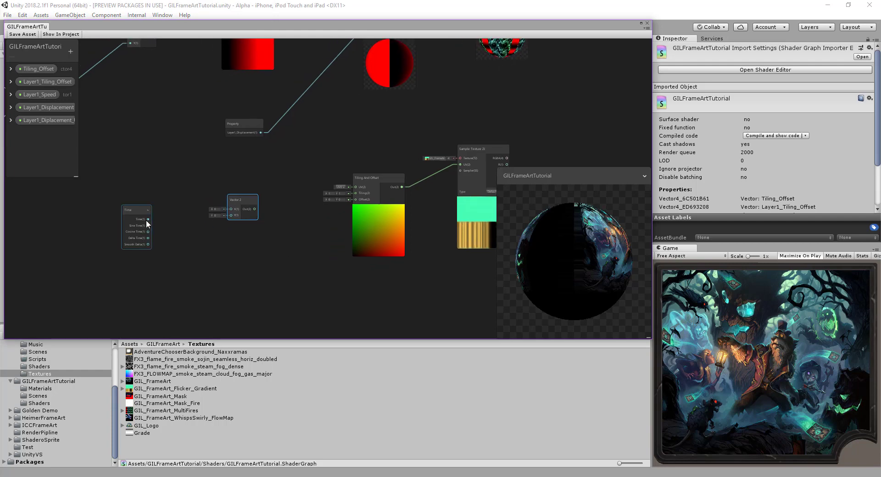
left_click_drag(148, 219, 231, 216)
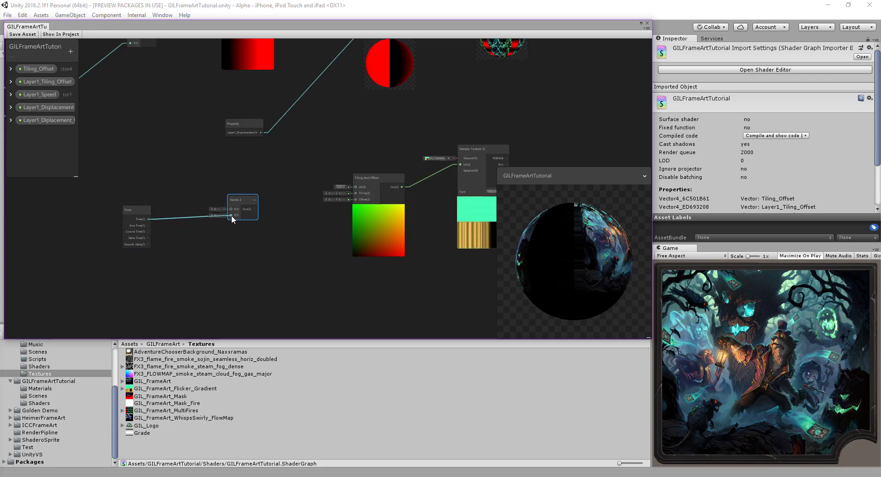
left_click_drag(255, 209, 358, 202)
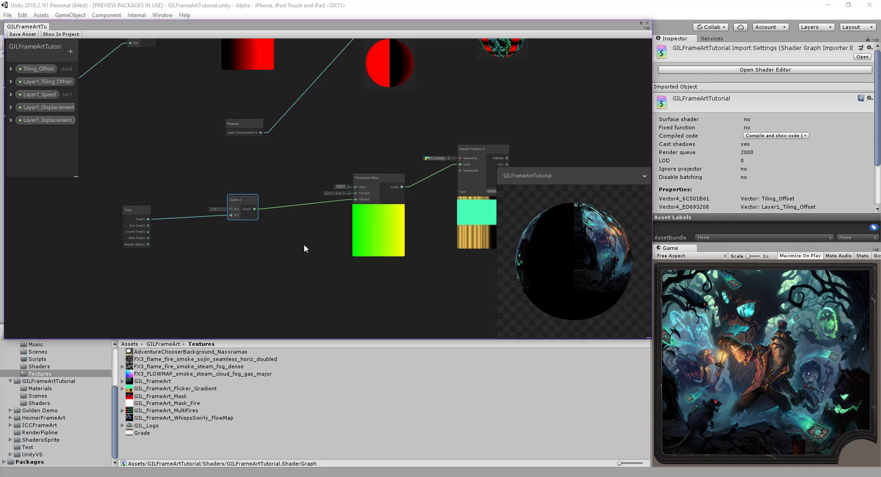
middle_click_drag(284, 246, 219, 252)
middle_click_drag(236, 285, 216, 277)
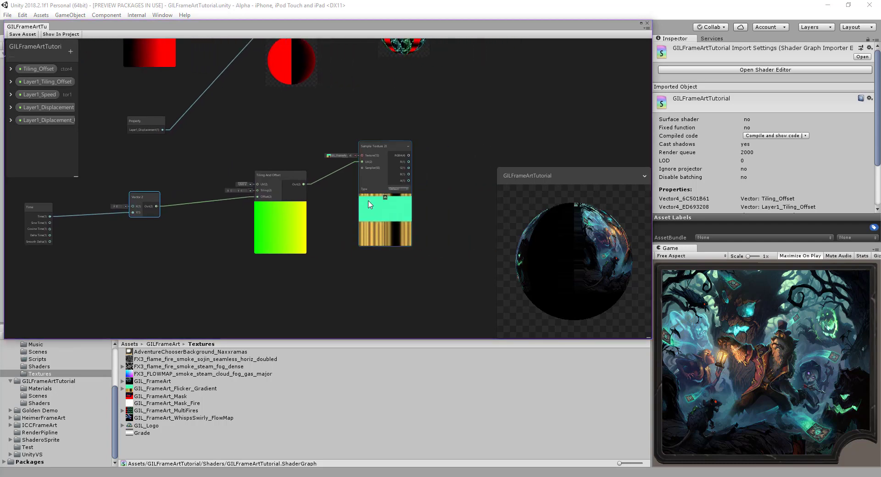
middle_click_drag(310, 279, 332, 270)
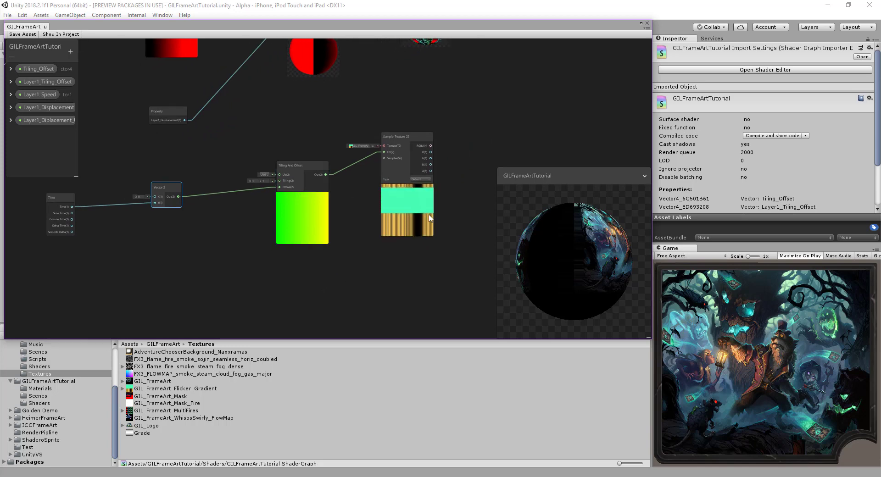
- Add a Rotate node feeding the Tiling And Offset UV input
right_click(219, 245)
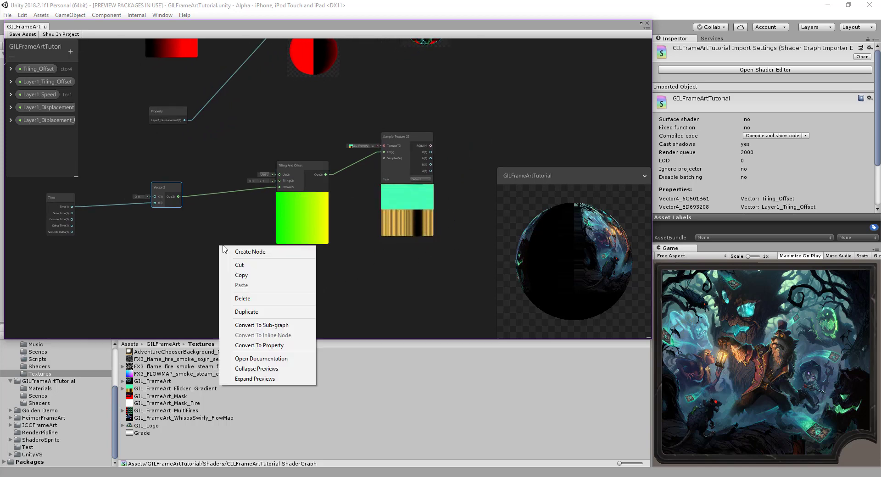
left_click(233, 253)
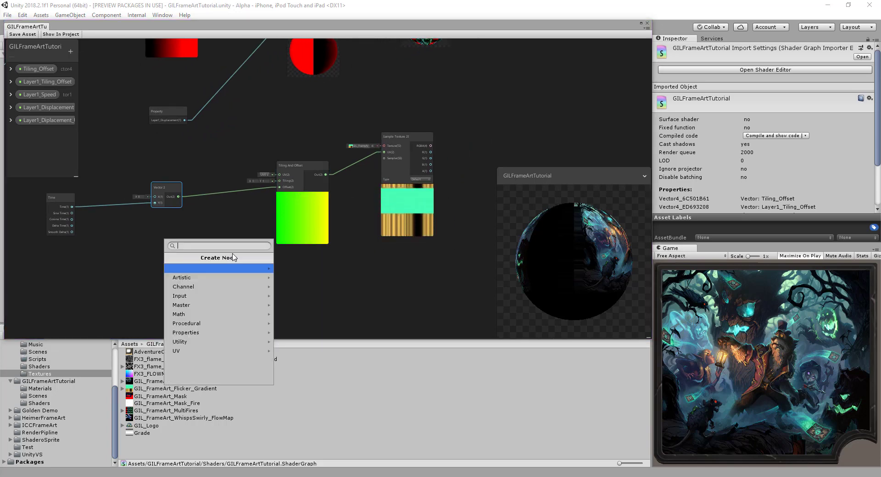
type("rot")
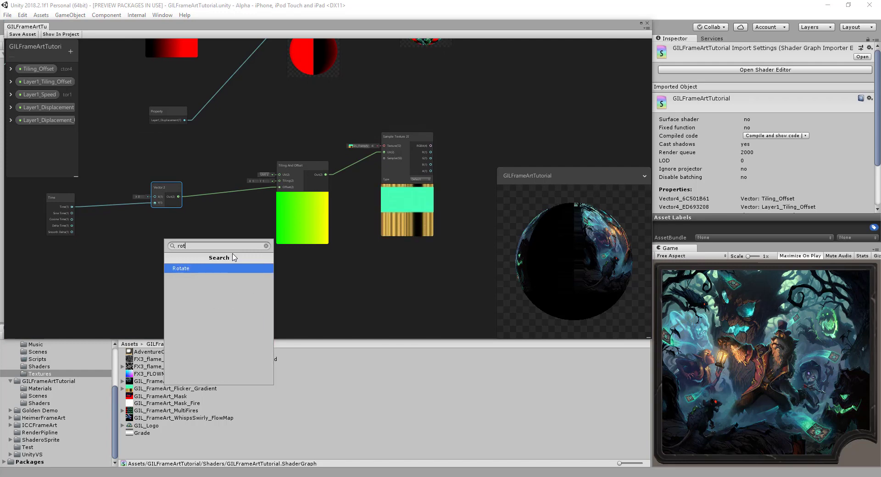
left_click(224, 269)
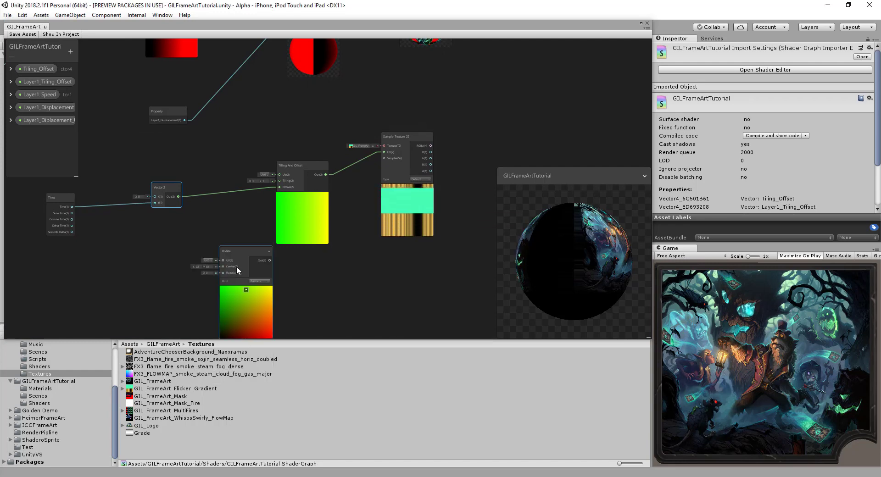
left_click_drag(241, 252, 279, 175)
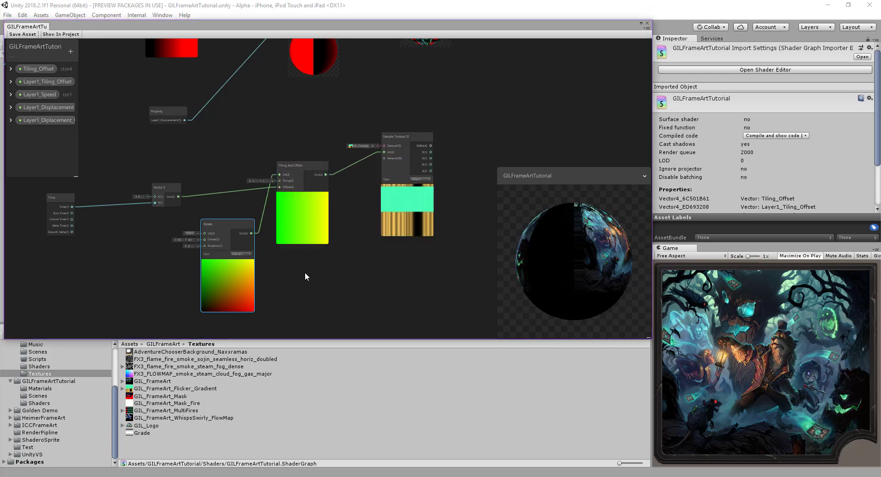
middle_click_drag(306, 277, 326, 272)
- Set the Rotate node's rotation to 90 with the unit in Degrees
left_click(206, 241)
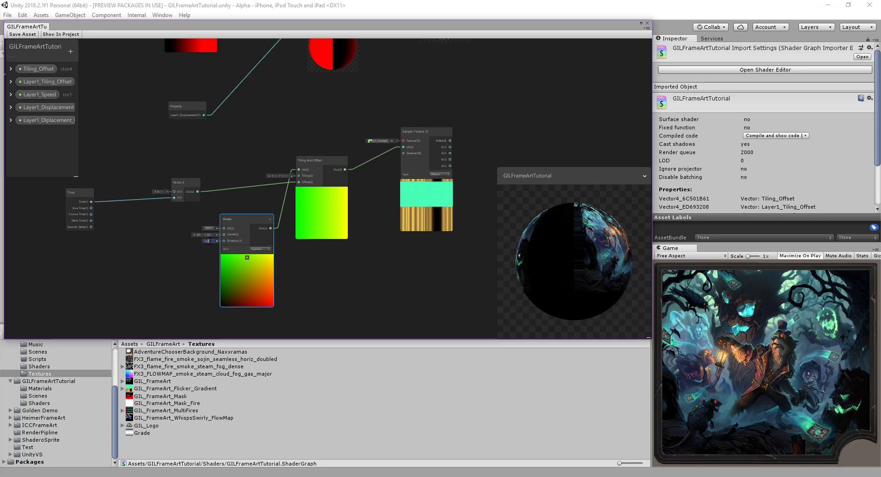
type("5")
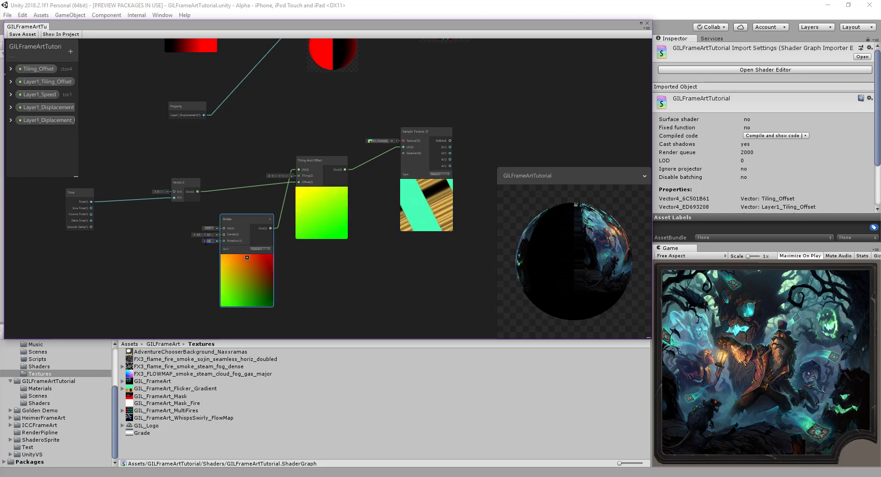
scroll(203, 254, "up", 3)
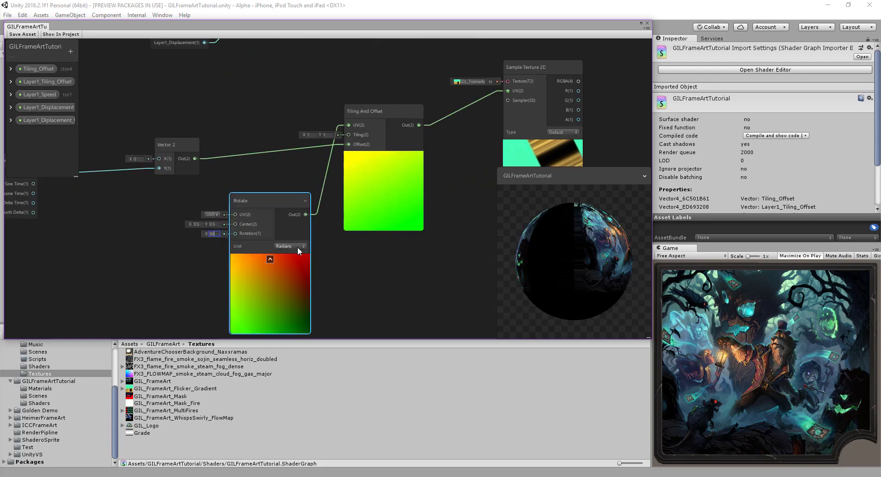
left_click(298, 246)
left_click(295, 267)
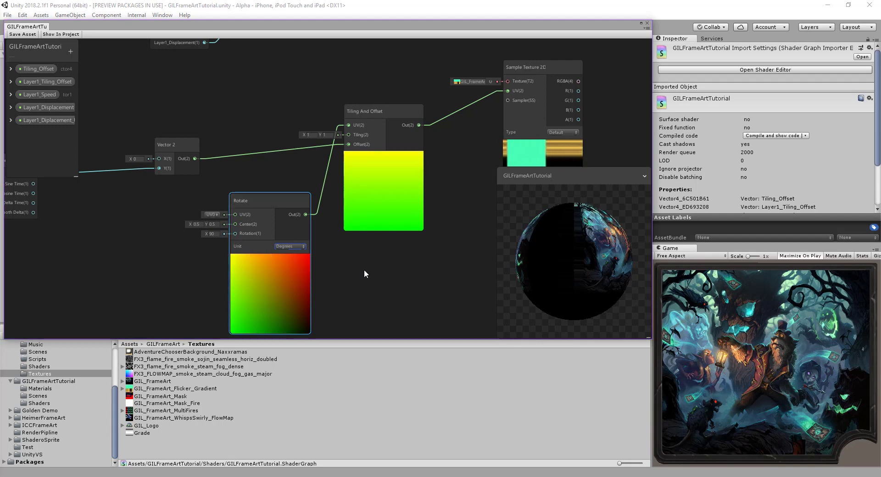
middle_click_drag(364, 269, 257, 255)
scroll(257, 255, "down", 2)
middle_click_drag(304, 203, 350, 208)
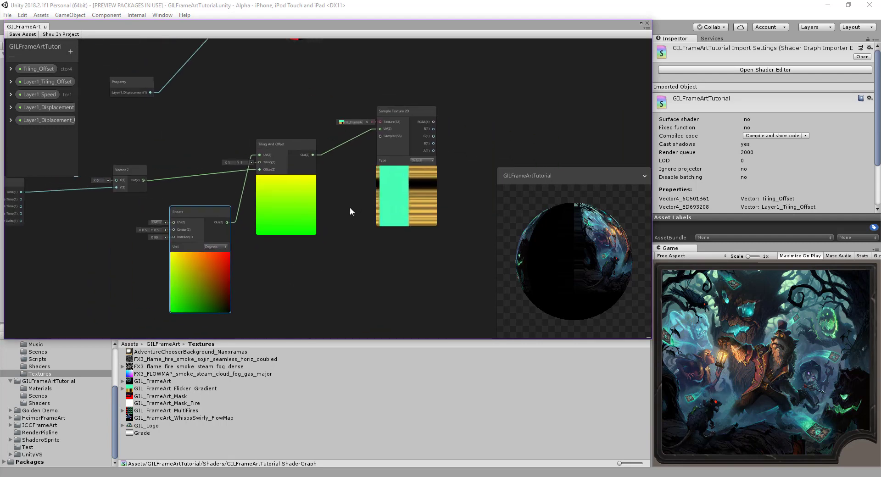
middle_click_drag(214, 191, 236, 188)
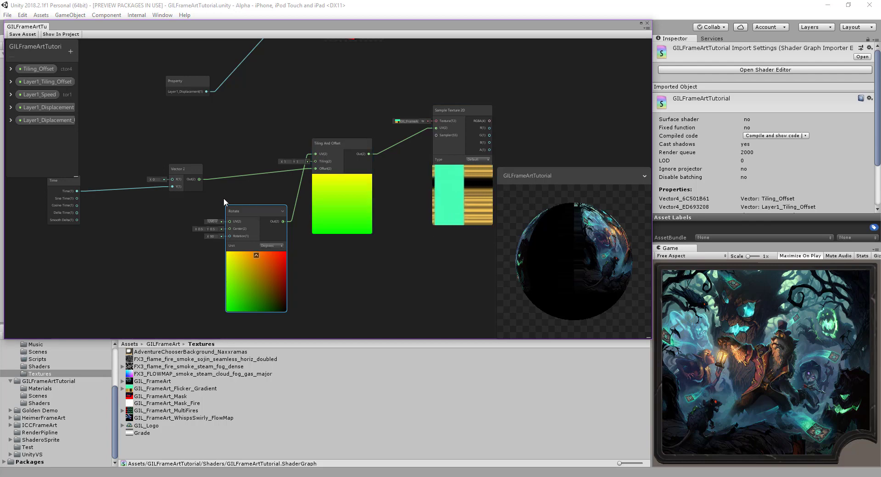
middle_click_drag(224, 197, 321, 195)
- Connect Time to Vector 2's X and delete its wire into Y, leaving Y at 0
left_click_drag(159, 193, 253, 189)
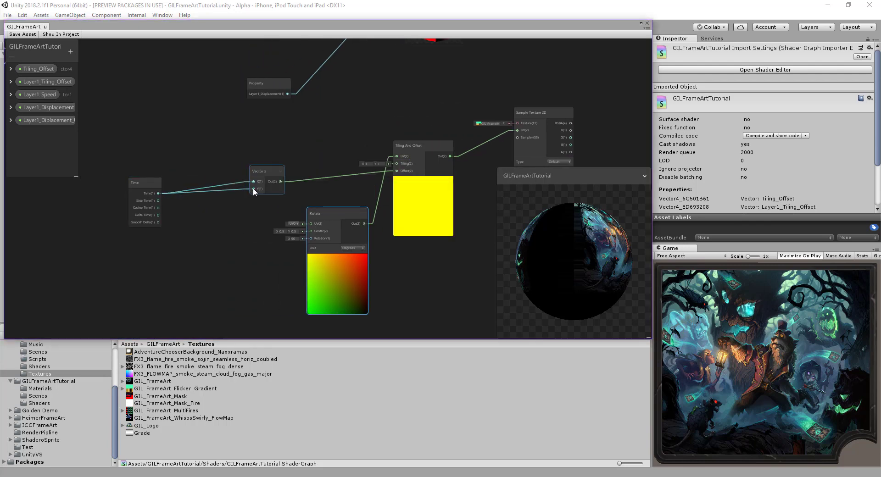
left_click(235, 190)
key("Delete")
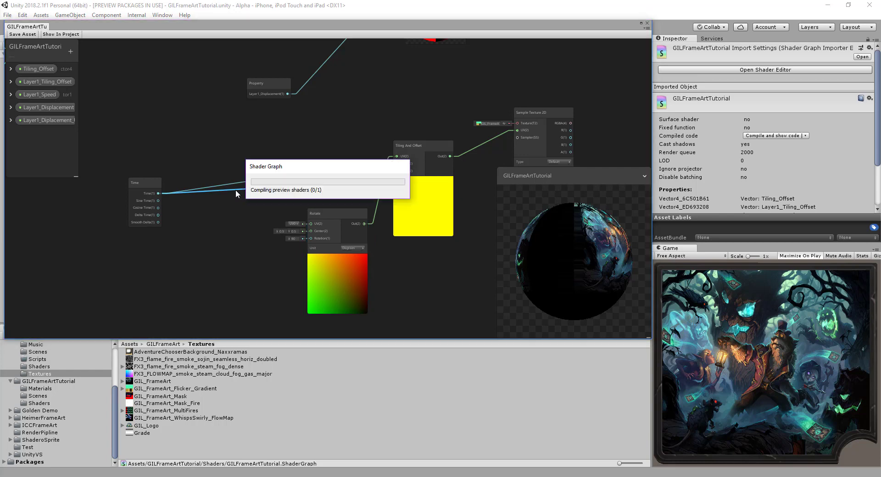
middle_click_drag(174, 236, 145, 242)
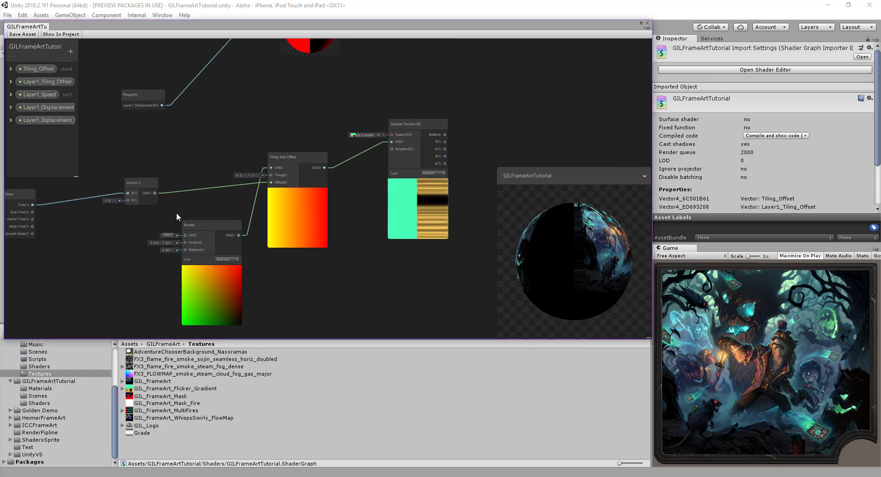
middle_click_drag(176, 213, 254, 205)
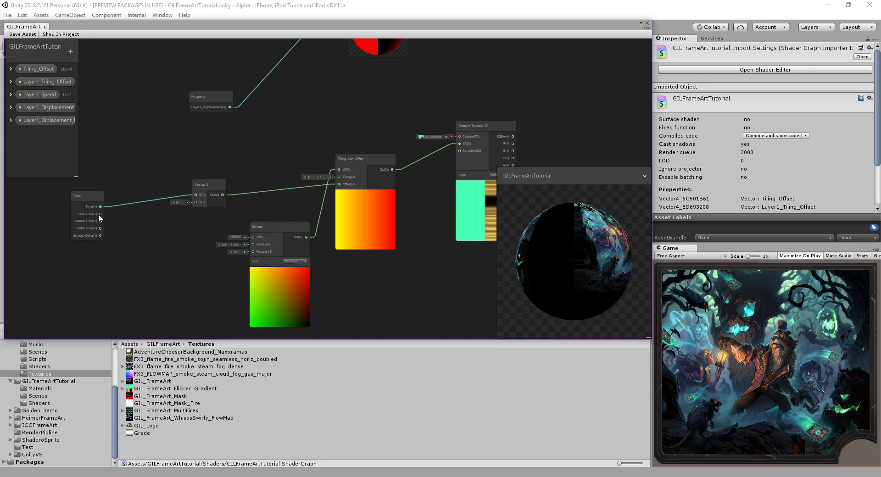
left_click(193, 187)
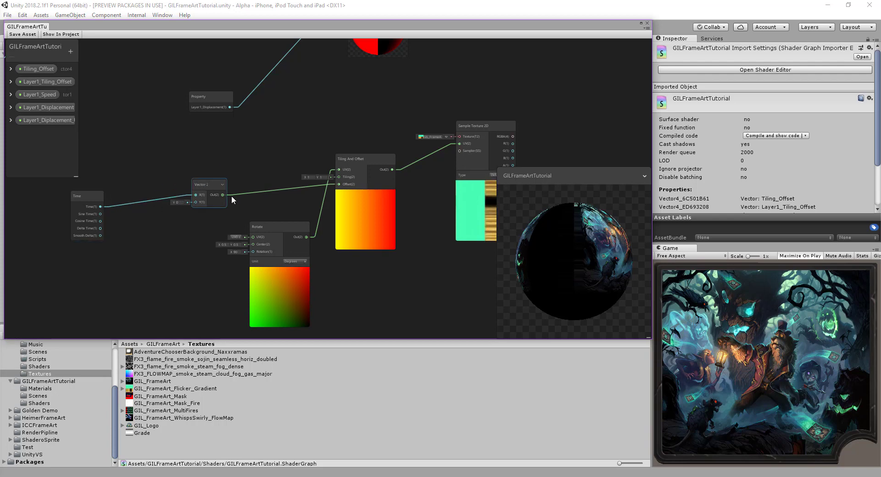
middle_click_drag(191, 253, 258, 234)
- Insert a Multiply node between Time and the Vector 2's X input
right_click(201, 236)
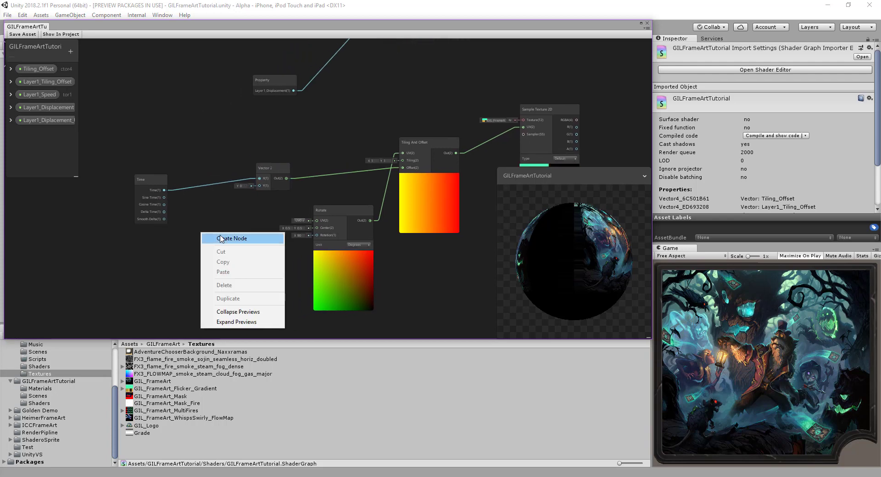
left_click(224, 238)
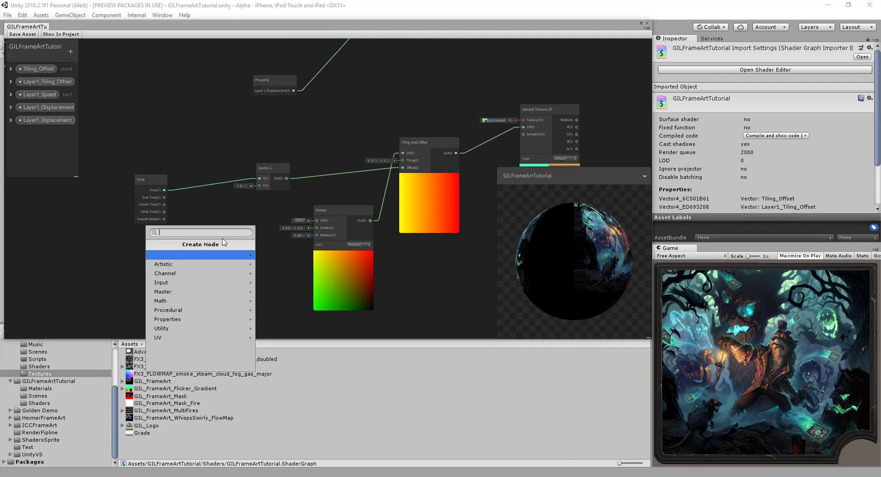
type("mul")
left_click(163, 255)
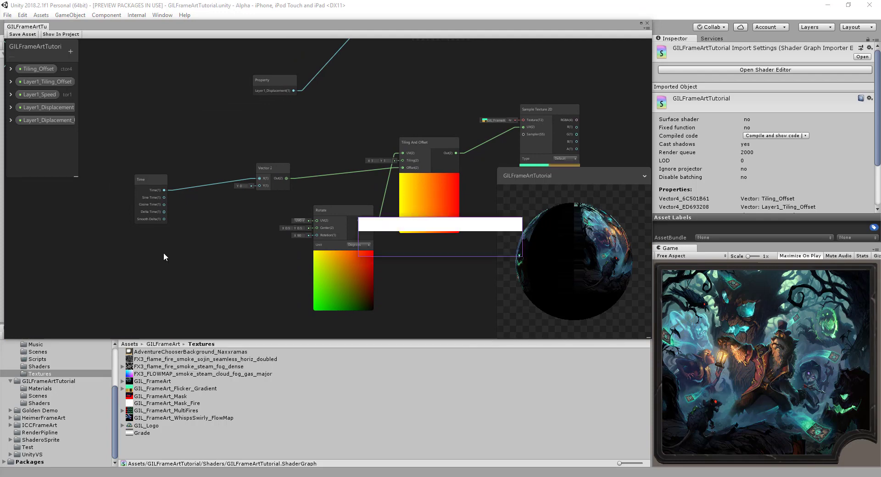
left_click_drag(144, 186, 201, 219)
left_click_drag(257, 180, 259, 179)
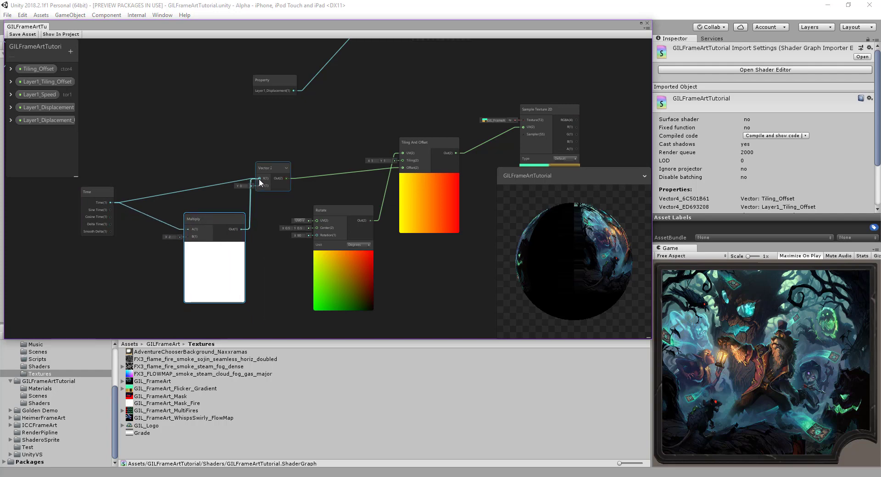
middle_click_drag(251, 251, 293, 240)
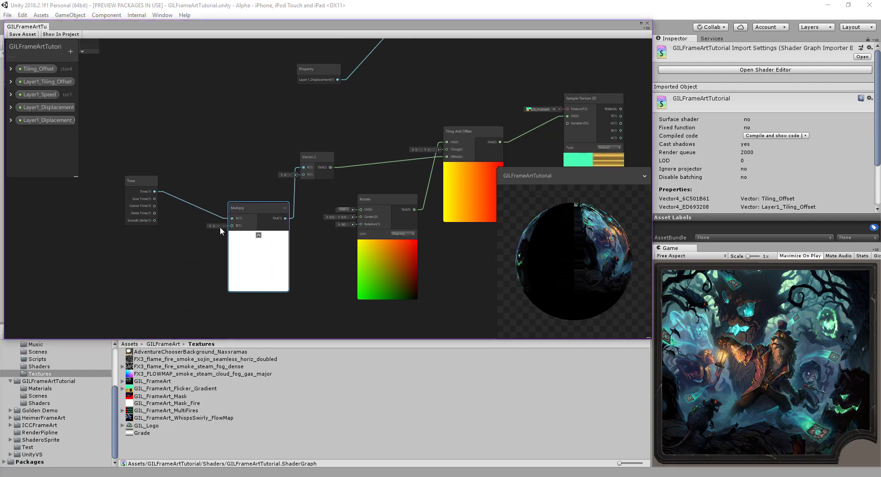
middle_click_drag(151, 260, 173, 265)
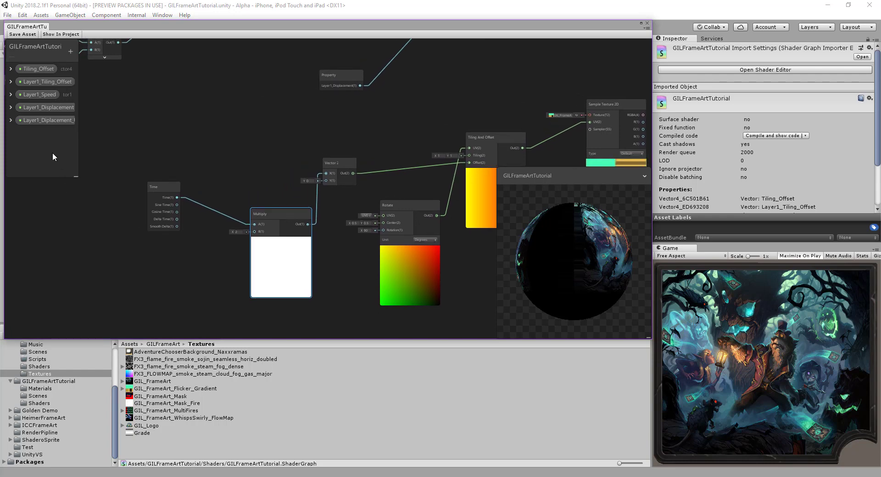
- Create a Vector1 property Layer2_Speed and place it on the graph feeding Multiply
left_click(71, 52)
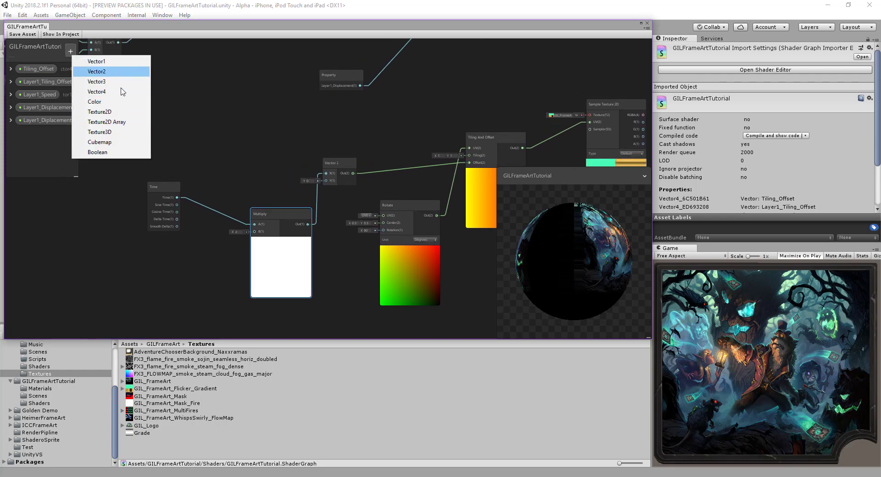
left_click(123, 66)
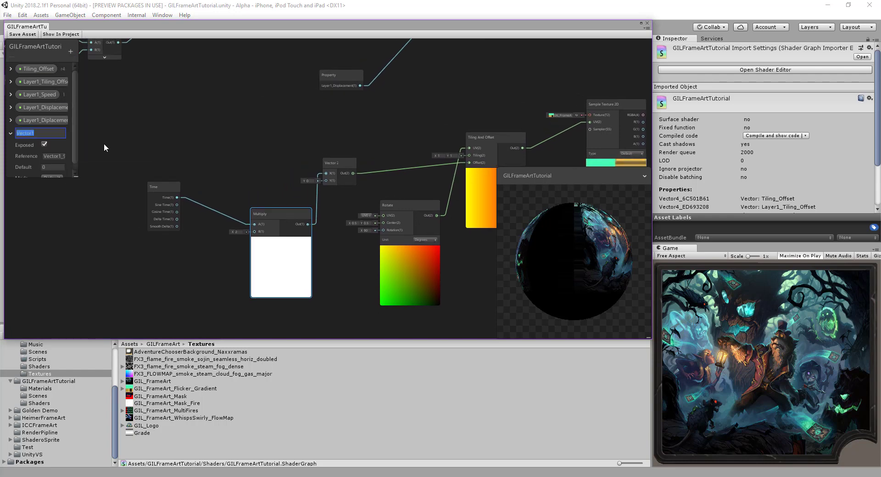
type("L")
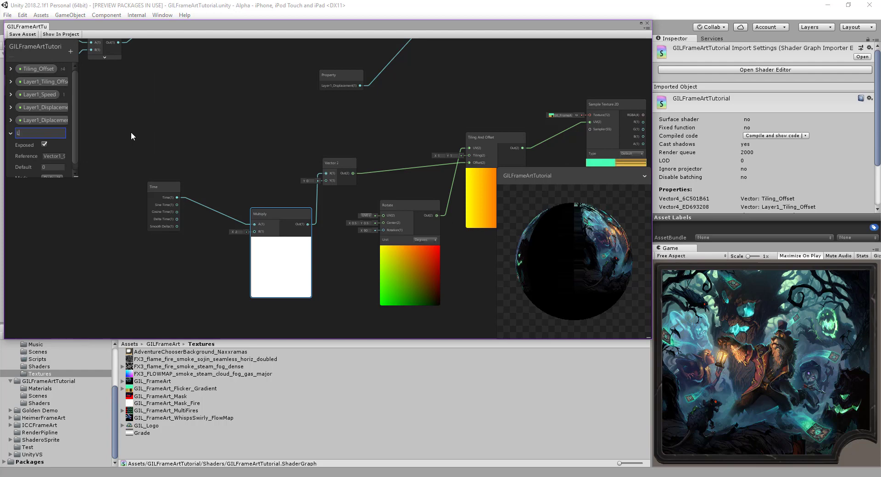
type("ayer")
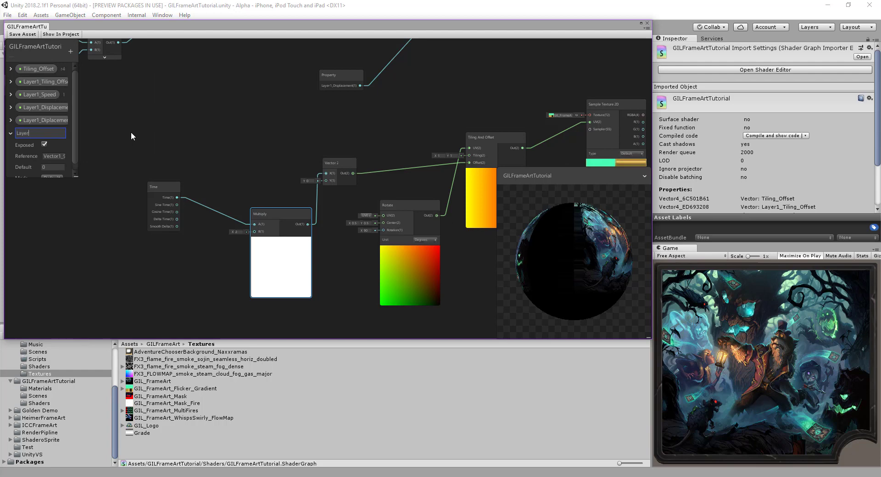
type("2_speed")
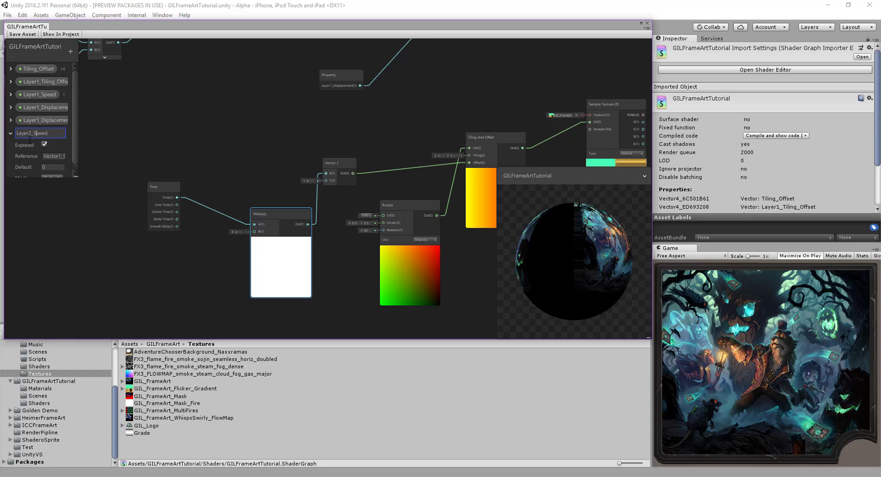
key("Return")
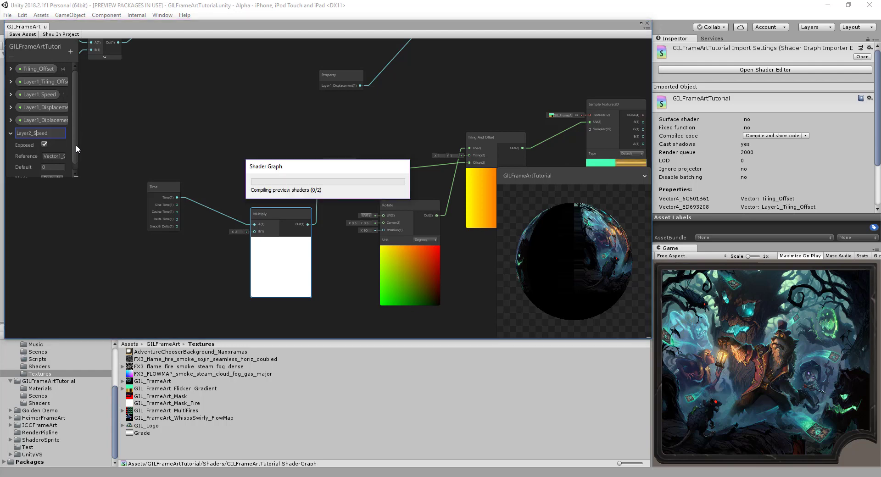
left_click(58, 167)
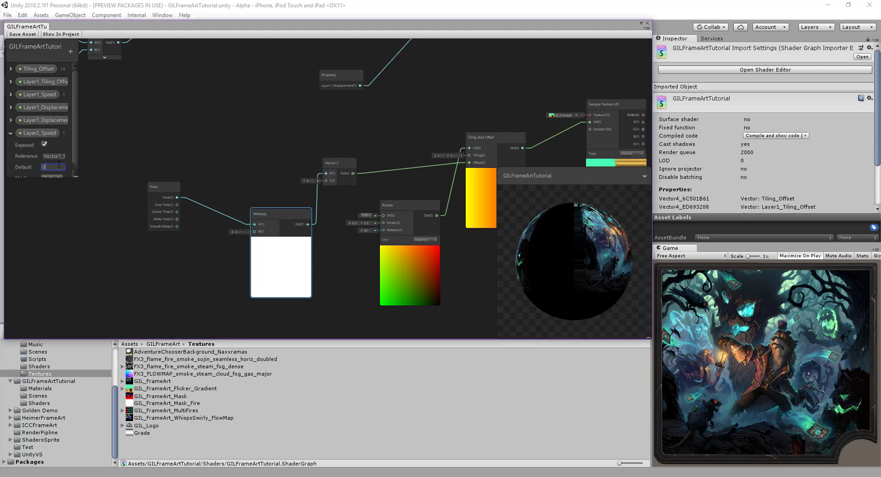
left_click_drag(42, 137, 255, 231)
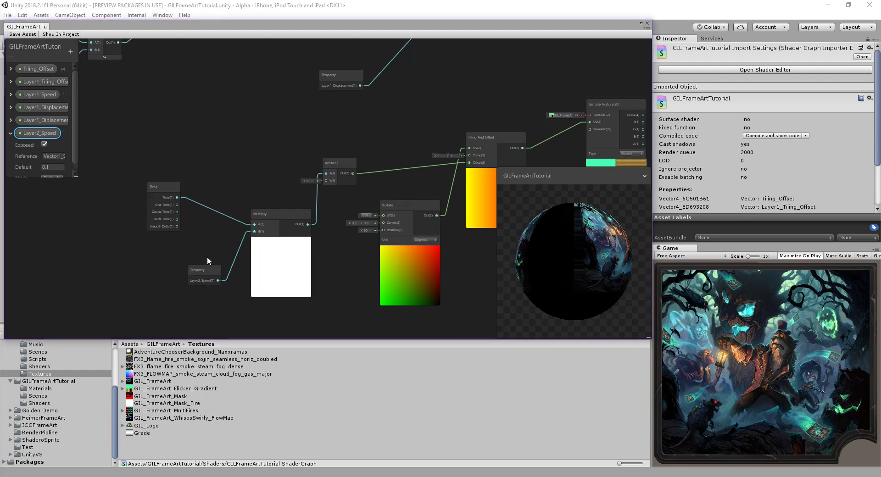
left_click_drag(203, 269, 191, 254)
middle_click_drag(209, 231, 53, 231)
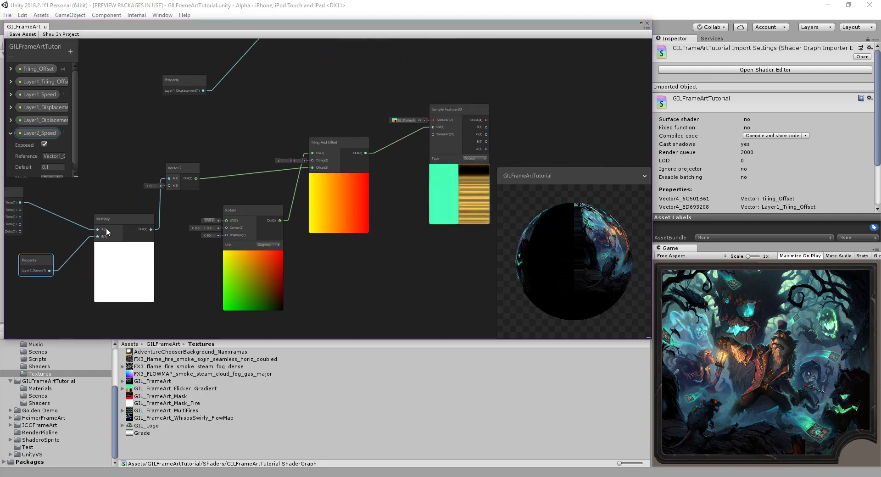
middle_click_drag(365, 260, 418, 269)
- Change Layer2_Speed's default from 0.1 to -0.1 to reverse the scroll
left_click(43, 167)
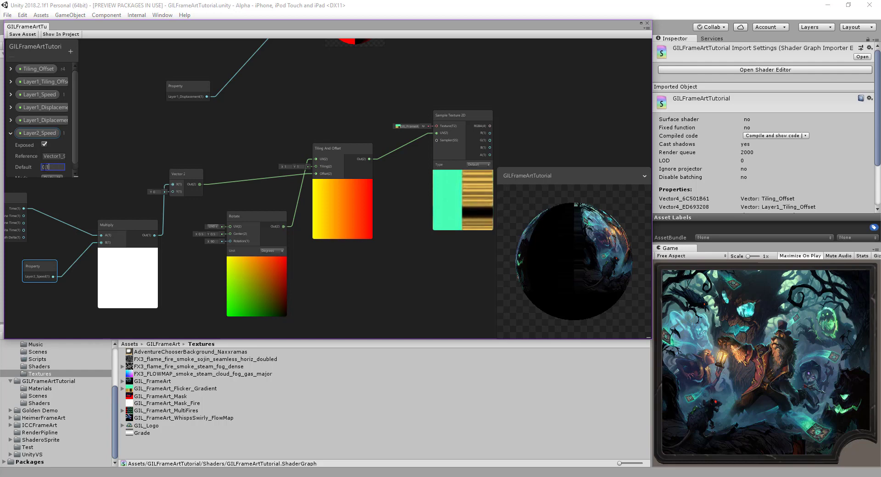
left_click(44, 167)
type("-")
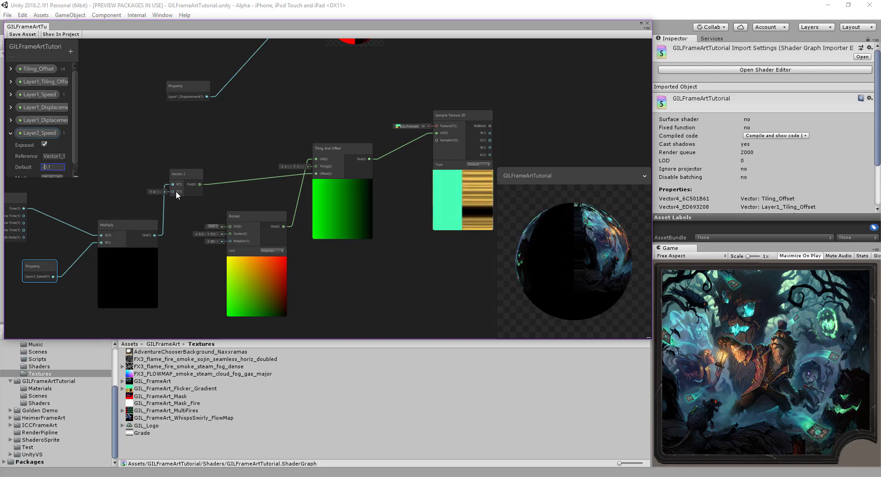
middle_click_drag(427, 270, 385, 264)
- Rearrange the Vector 2 and Rotate nodes, moving Rotate up near Multiply
left_click_drag(167, 170, 197, 172)
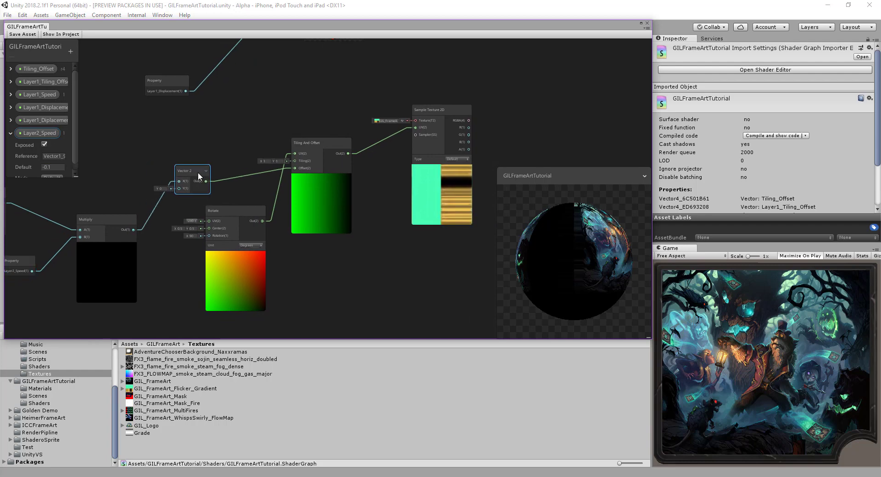
middle_click_drag(181, 151, 249, 159)
left_click_drag(282, 193, 163, 95)
middle_click_drag(265, 205, 308, 220)
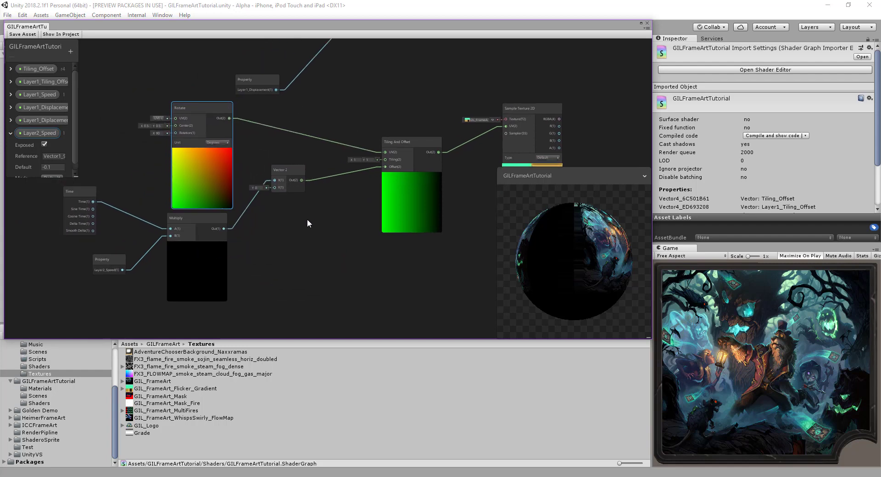
left_click_drag(192, 111, 168, 100)
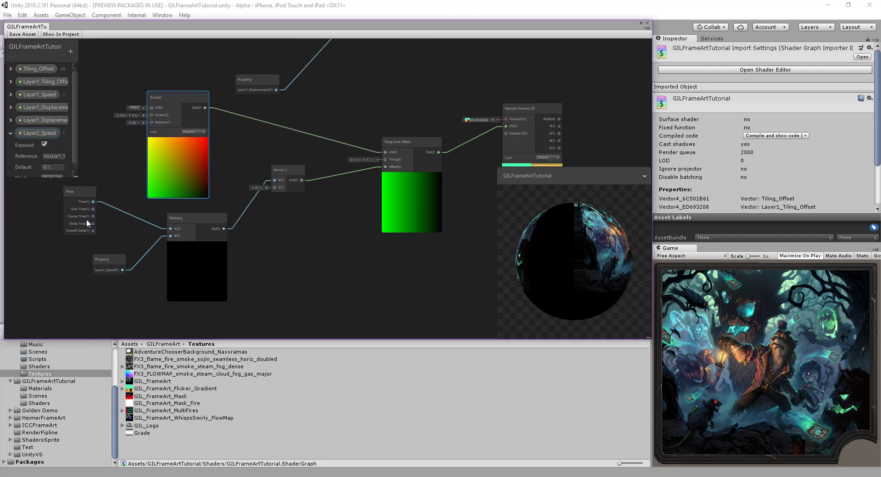
left_click_drag(100, 261, 87, 260)
middle_click_drag(315, 270, 211, 263)
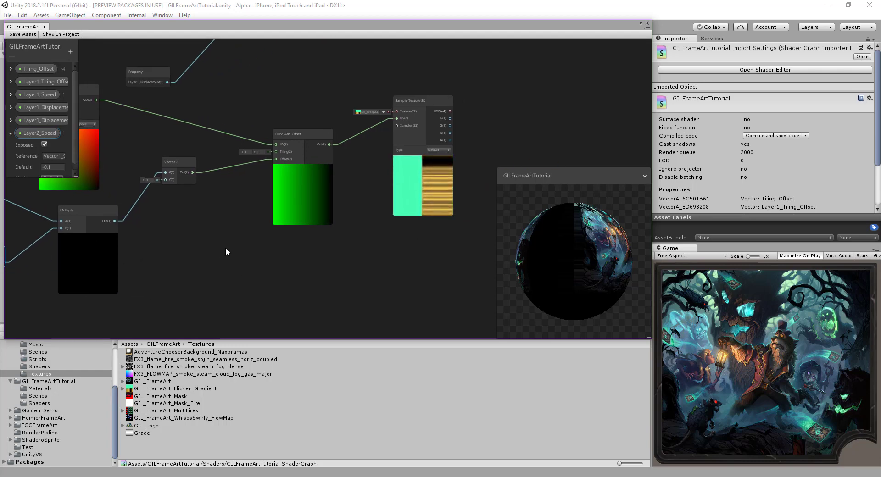
scroll(316, 257, "down", 3)
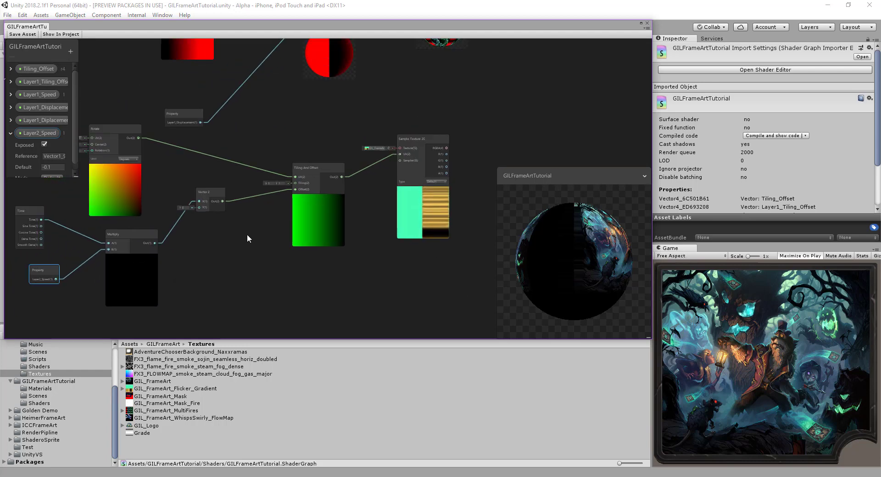
- Collapse Layer2_Speed and add a Vector4 Blackboard property named Layer2_Tiling_Offset
middle_click_drag(257, 231, 296, 239)
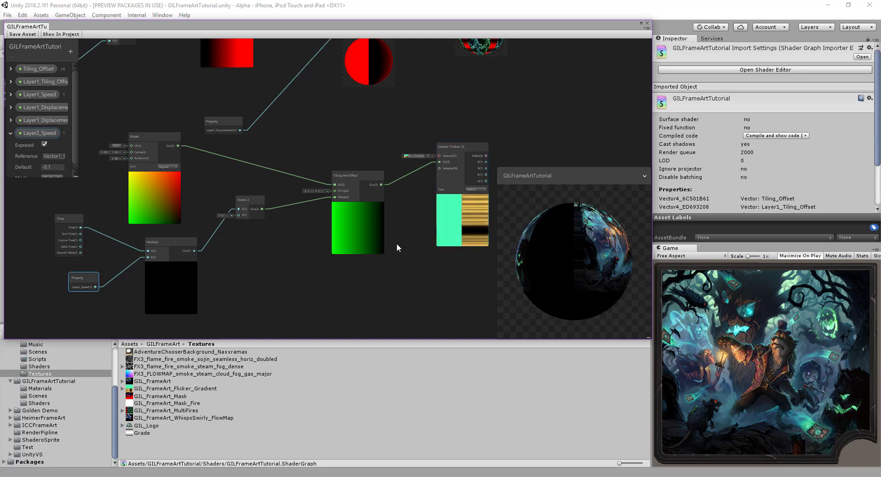
scroll(377, 238, "down", 1)
scroll(334, 219, "up", 1)
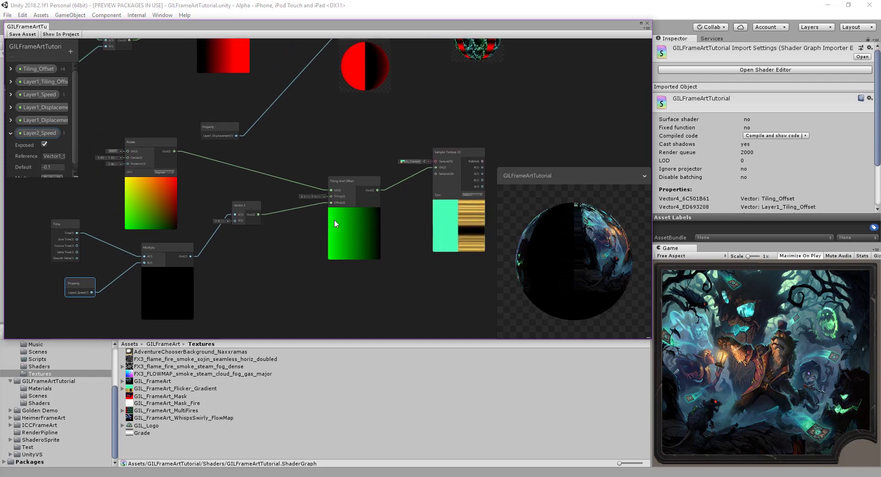
left_click(11, 133)
left_click(70, 52)
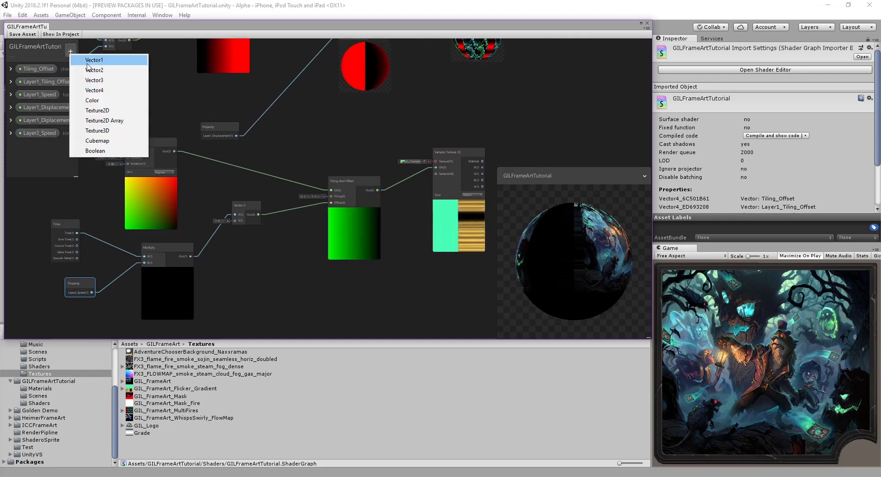
left_click(105, 91)
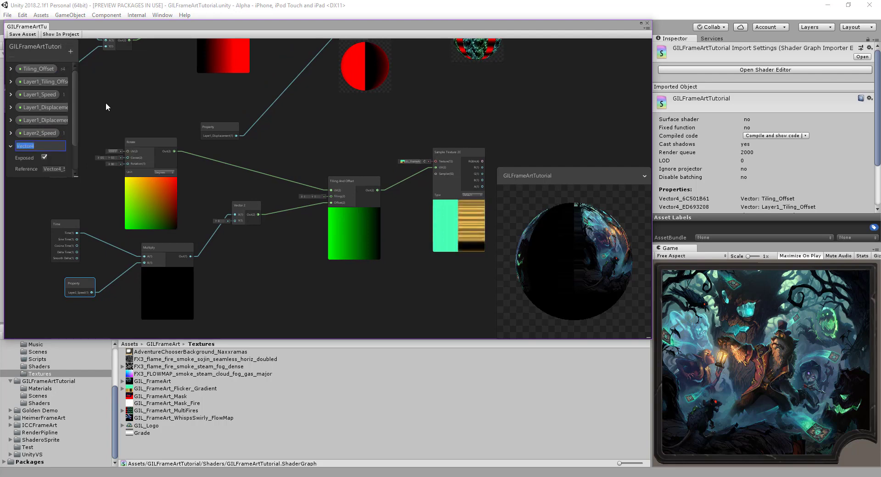
type("Layer@")
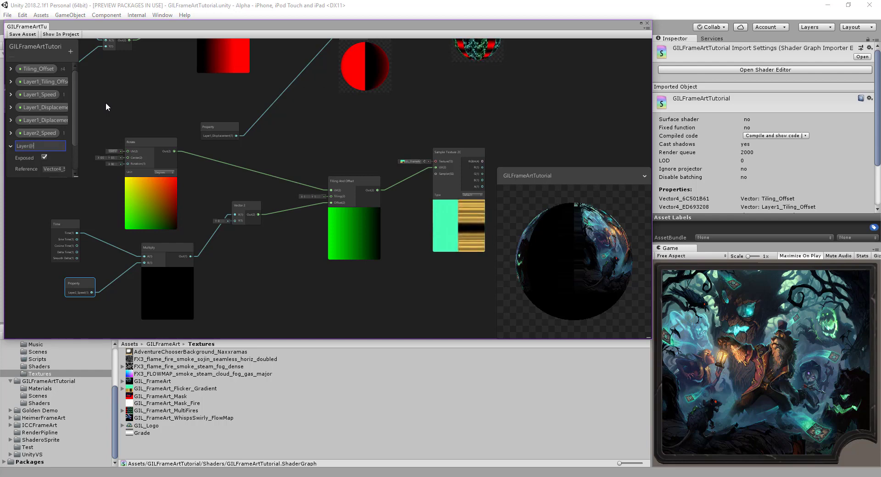
key("BackSpace")
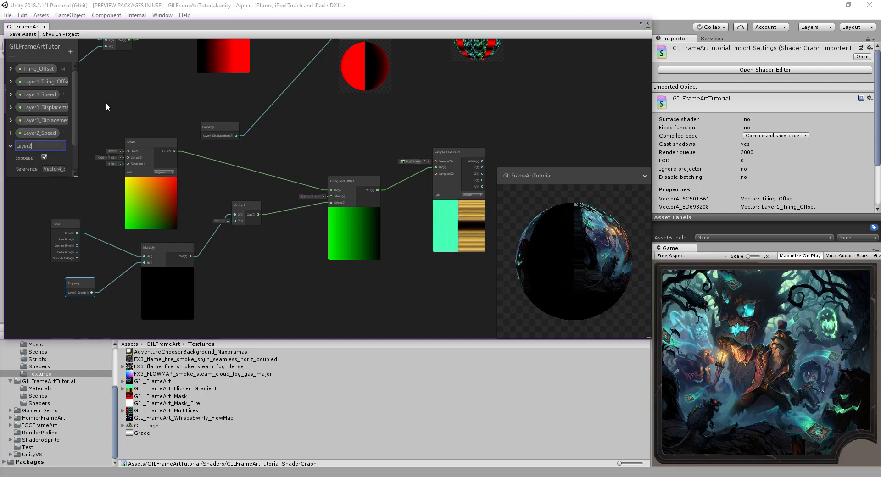
type("2_Tiling")
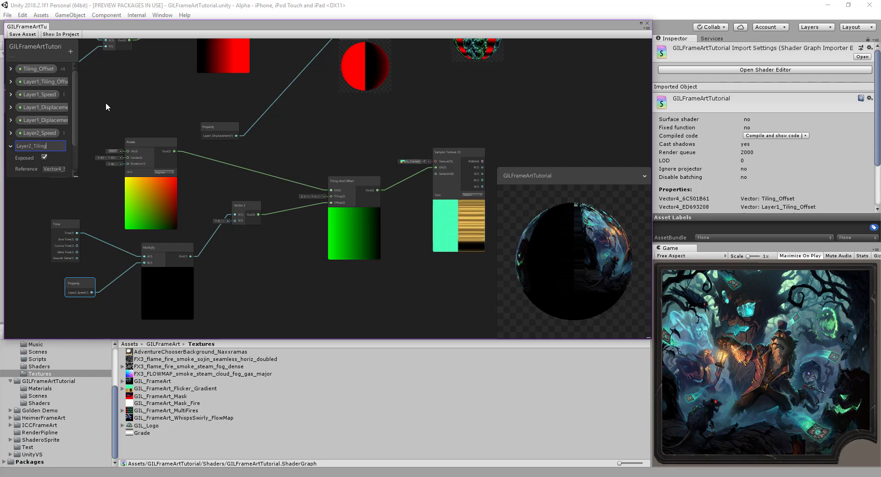
type("_Off")
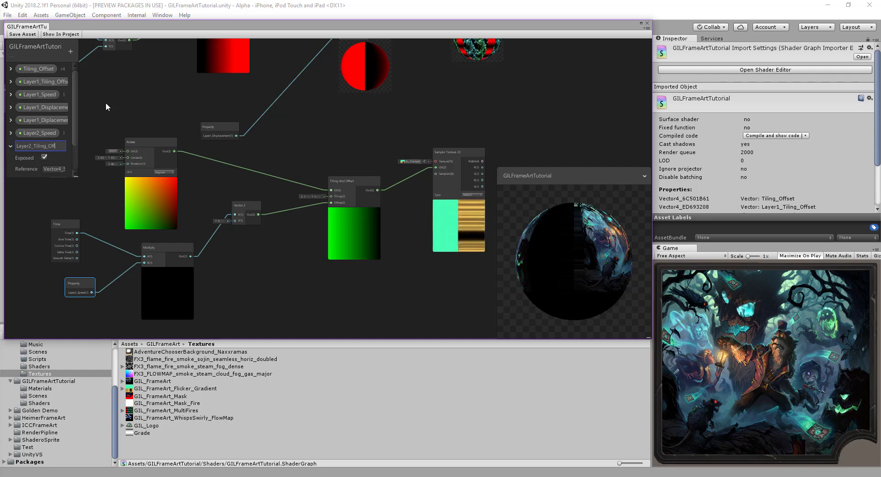
type("se")
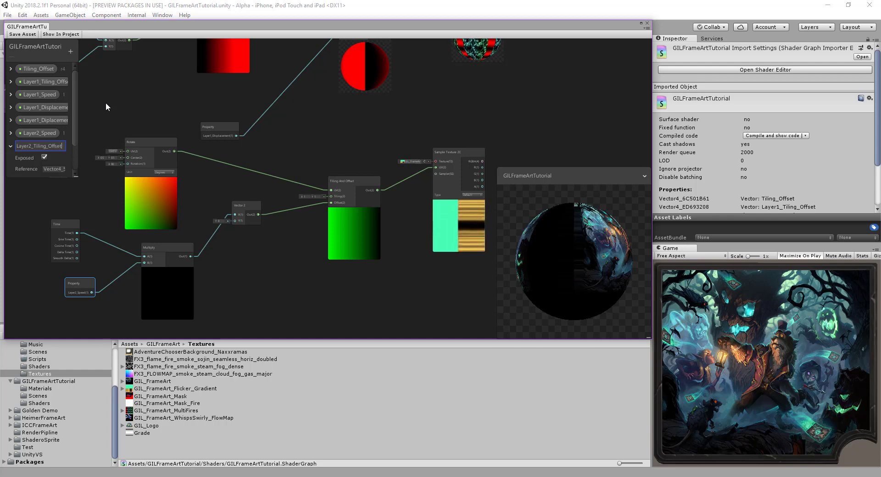
type("t")
key("Return")
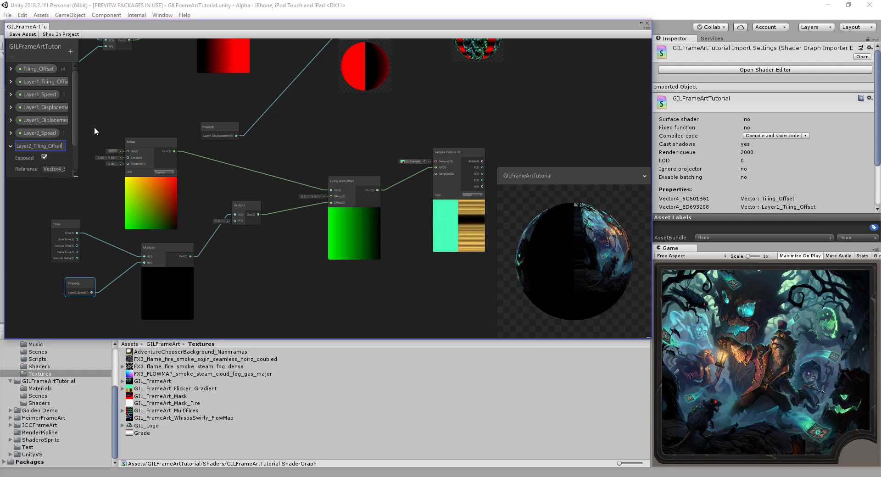
- Add a Layer2_Tiling_Offset property with pasted Split and Vector 2 copies, feeding it into the Split
scroll(77, 153, "down", 2)
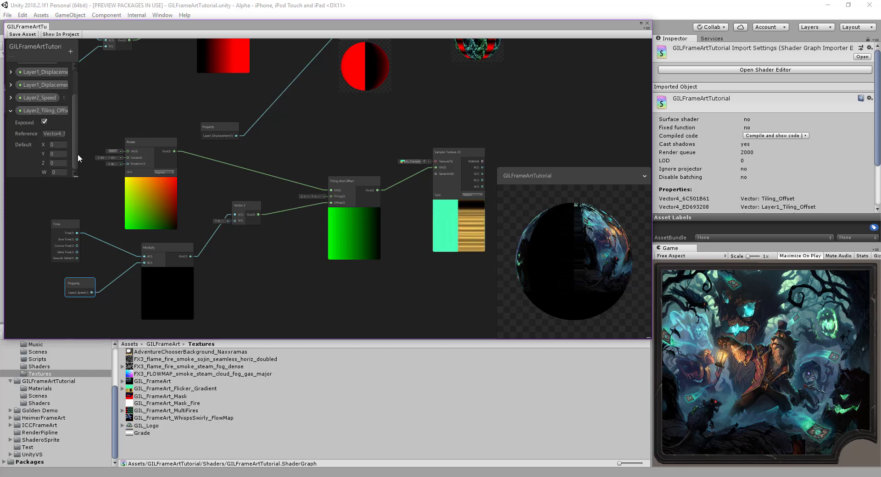
left_click_drag(54, 121, 303, 342)
middle_click_drag(303, 341, 212, 136)
left_click_drag(269, 155, 307, 197)
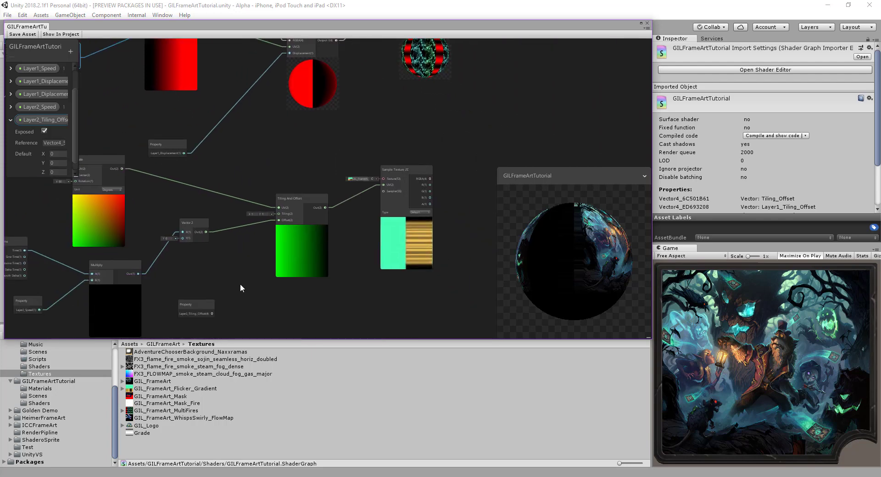
middle_click_drag(240, 284, 268, 246)
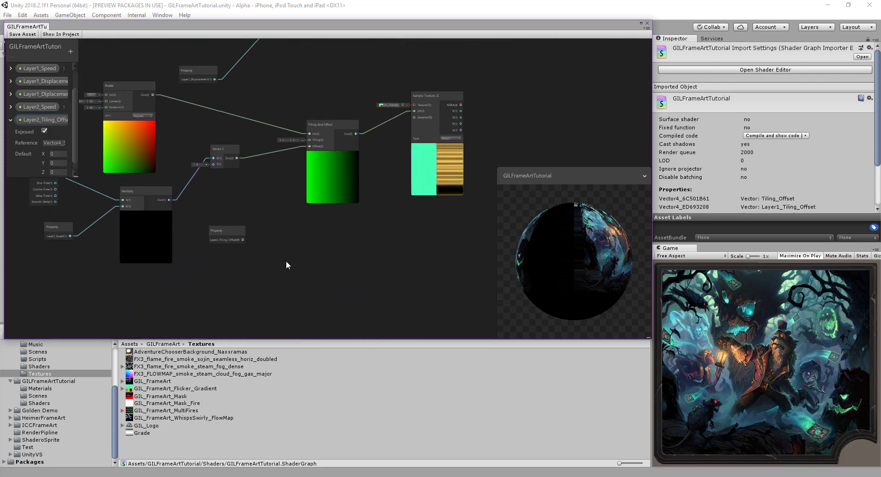
middle_click_drag(261, 210, 229, 143)
key("ctrl+v")
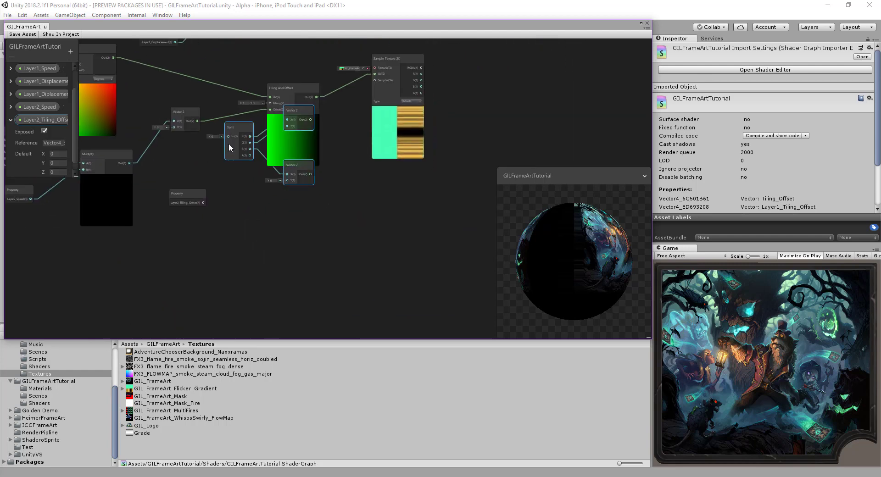
left_click_drag(228, 144, 253, 214)
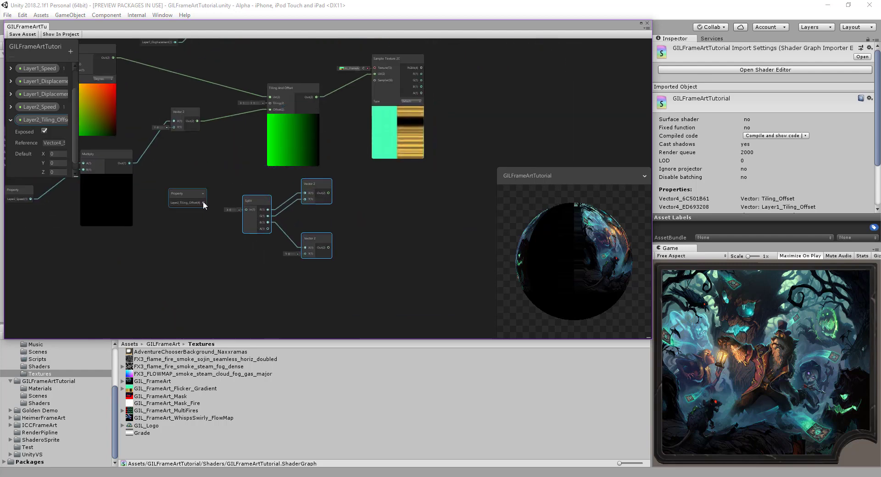
left_click_drag(203, 202, 246, 209)
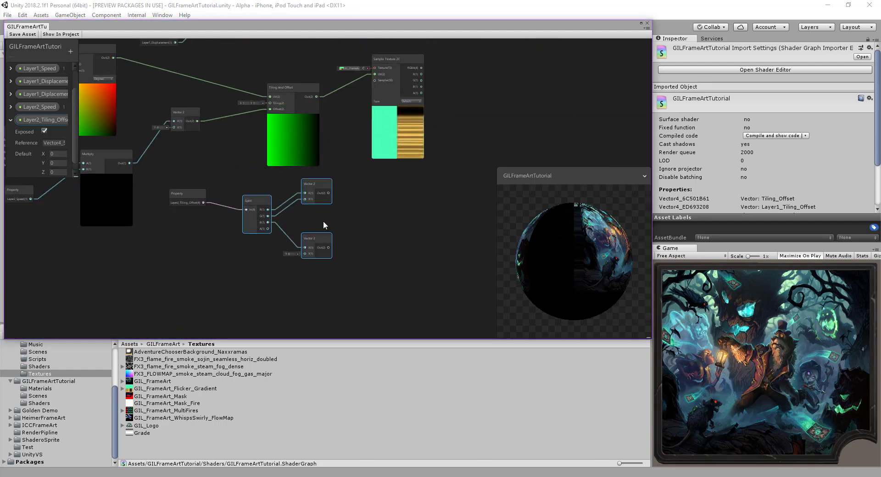
- Place the group beside Tiling And Offset and wire the Vector 2s into its Tiling and Offset inputs
middle_click_drag(323, 221, 389, 236)
middle_click_drag(358, 73, 241, 123)
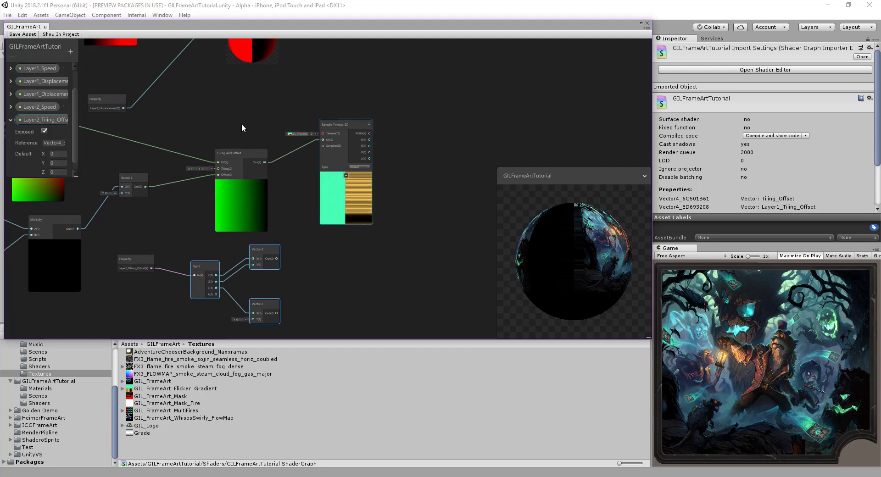
left_click_drag(241, 123, 499, 154)
middle_click_drag(310, 241, 295, 222)
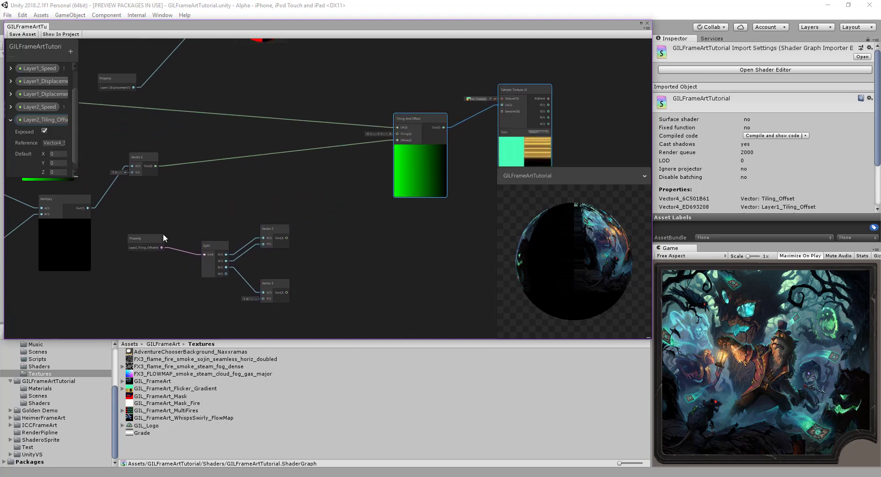
left_click_drag(163, 233, 293, 323)
left_click_drag(268, 237, 282, 114)
middle_click_drag(290, 212, 276, 239)
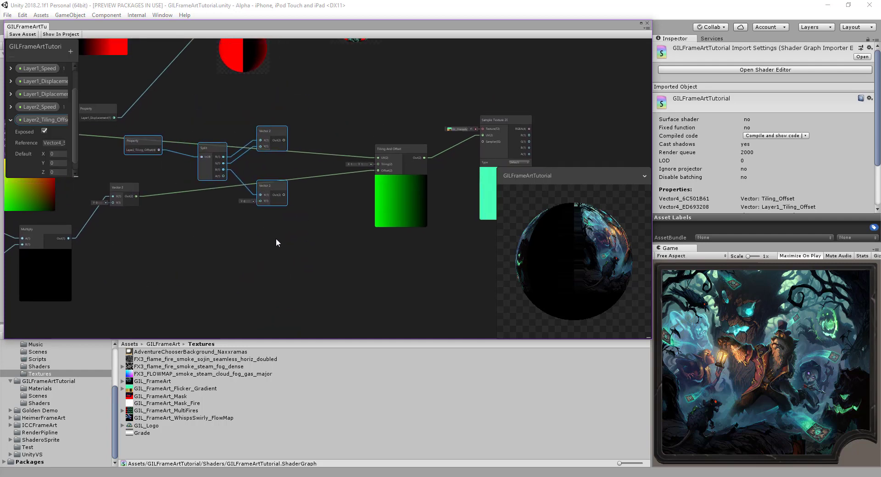
left_click_drag(284, 139, 379, 164)
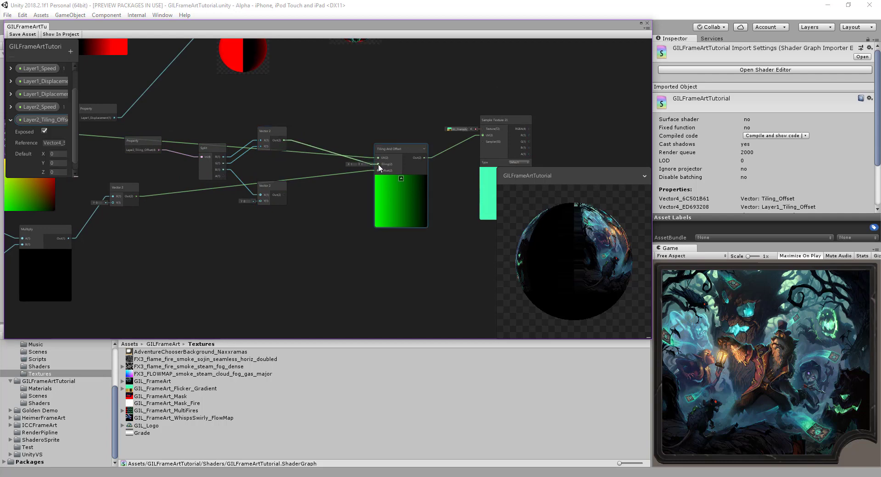
left_click_drag(283, 194, 378, 169)
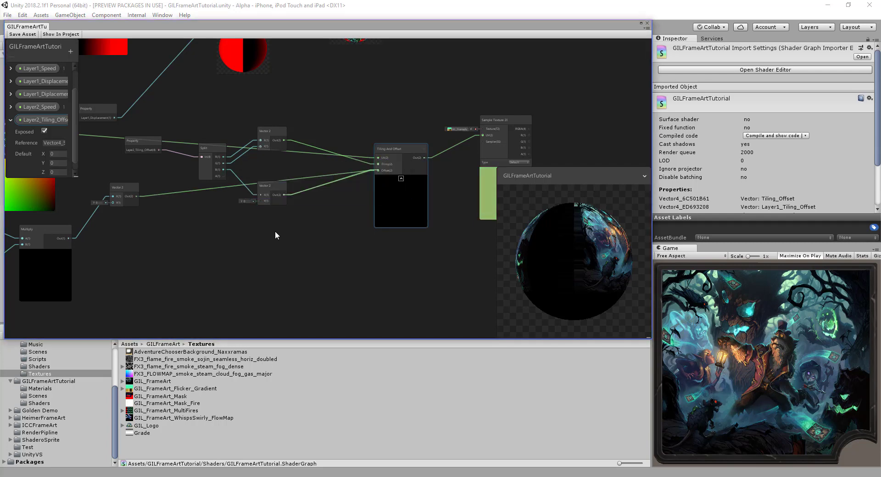
- Move the Property, Split and both Vector 2 nodes lower, then bring the Time nodes into view
middle_click_drag(290, 246, 305, 263)
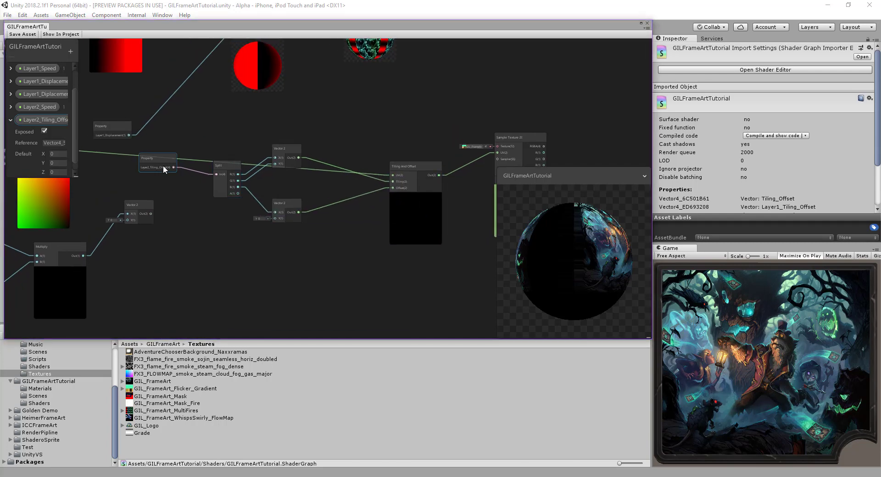
left_click(231, 184, "shift")
left_click(281, 157, "shift")
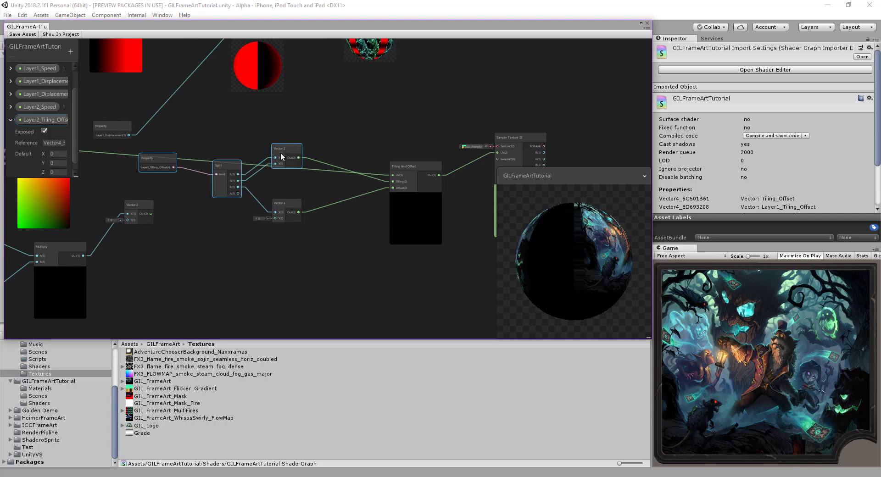
mouse_move(282, 157)
left_mouse_down()
mouse_move(286, 183)
mouse_move(280, 169)
left_mouse_up()
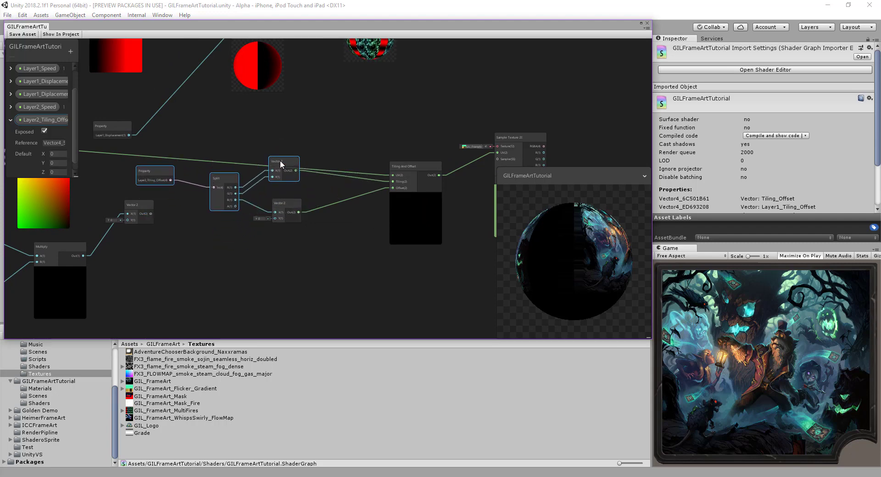
left_click(283, 210, "shift")
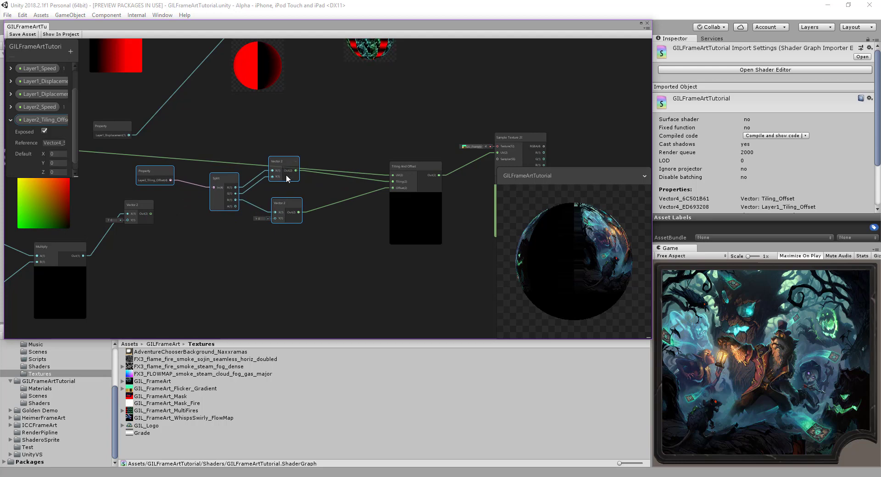
left_click_drag(294, 163, 310, 208)
left_click(247, 193)
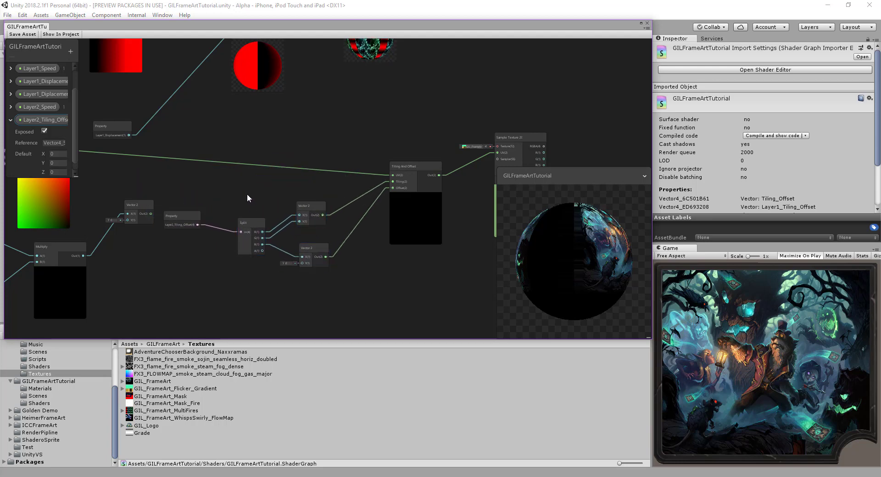
middle_click_drag(247, 194, 348, 197)
middle_click_drag(213, 152, 160, 125)
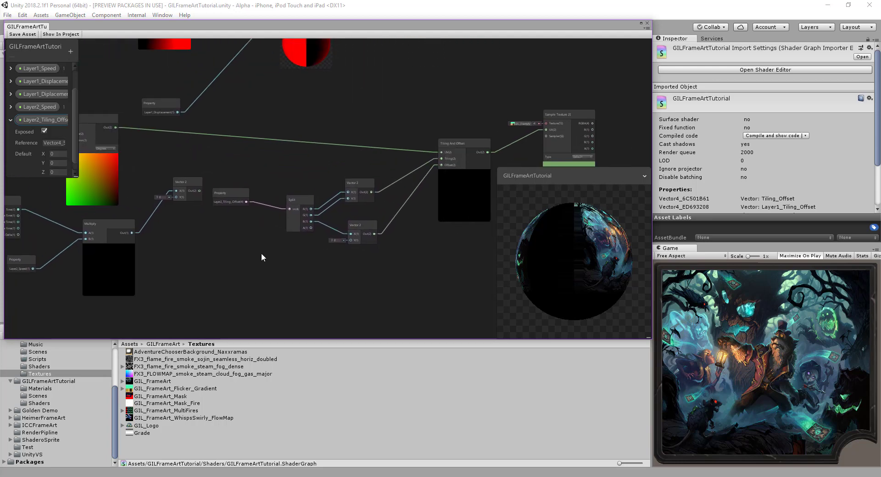
middle_click_drag(175, 236, 262, 218)
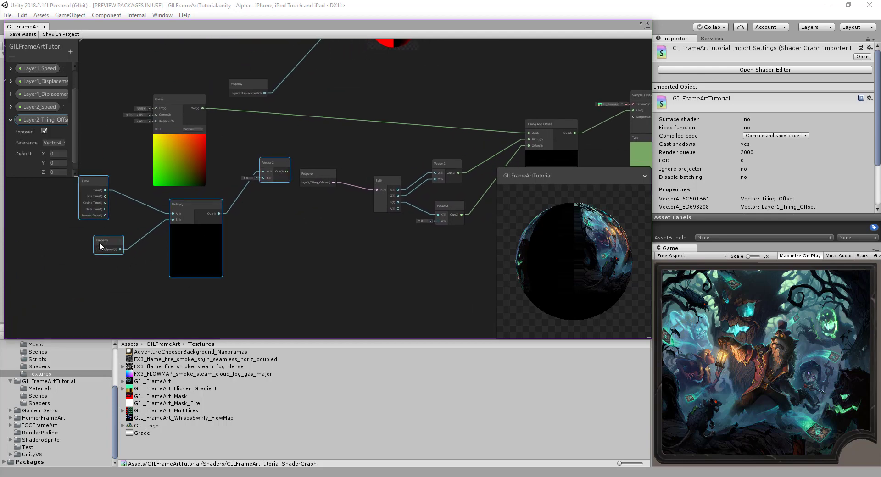
- Move the Time and Multiply nodes aside and set Layer2_Tiling_Offset's default X and Y to 1
left_click_drag(262, 174, 367, 253)
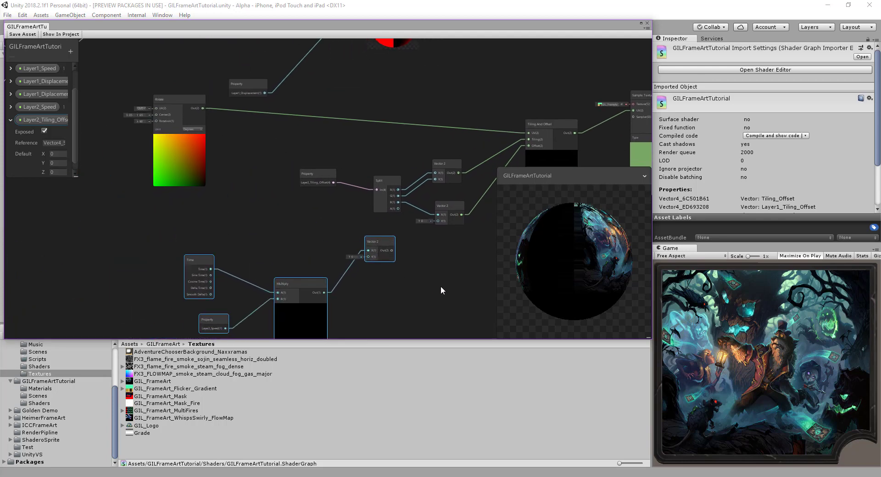
middle_click_drag(418, 270, 310, 207)
left_click(361, 207)
scroll(341, 175, "up", 4)
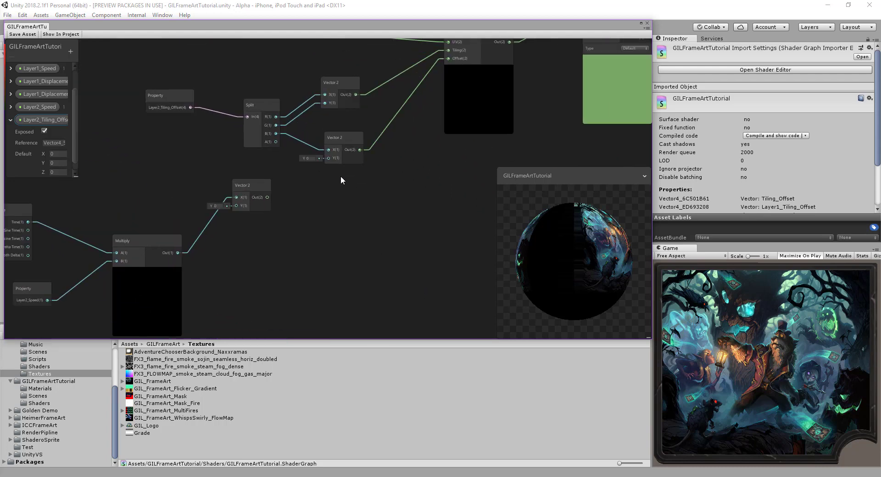
scroll(338, 175, "down", 1)
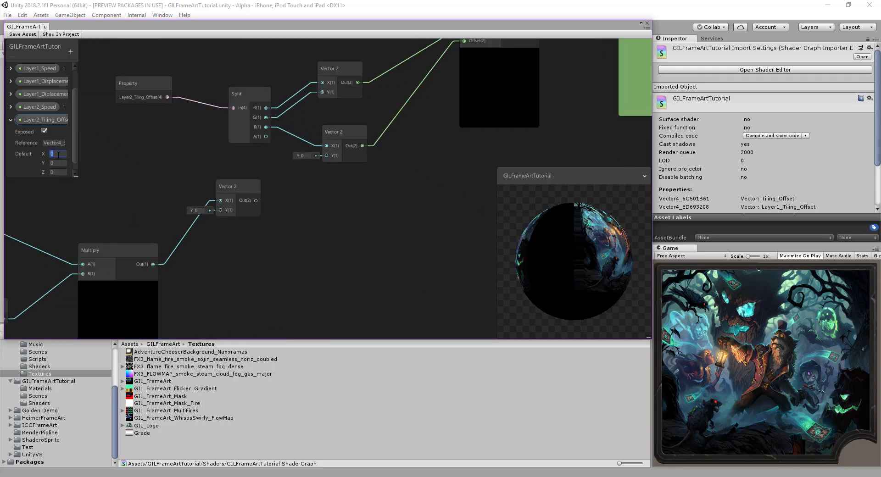
type("1")
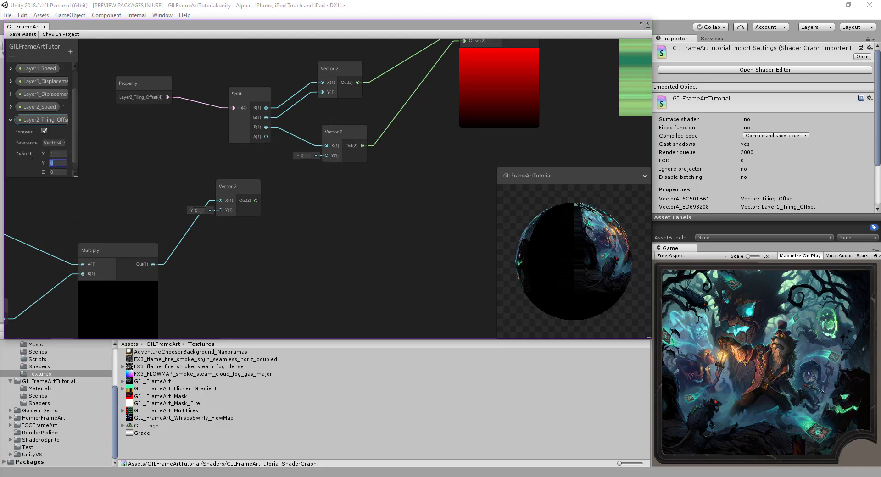
type("1")
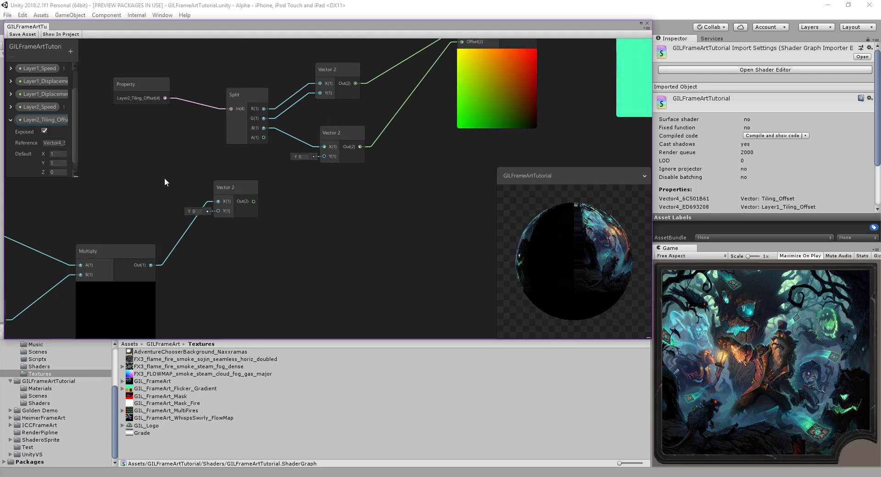
- Wire the scrolling Vector 2 into the offset Vector 2's X and Split's A channel into its Y
middle_click_drag(165, 183, 144, 208)
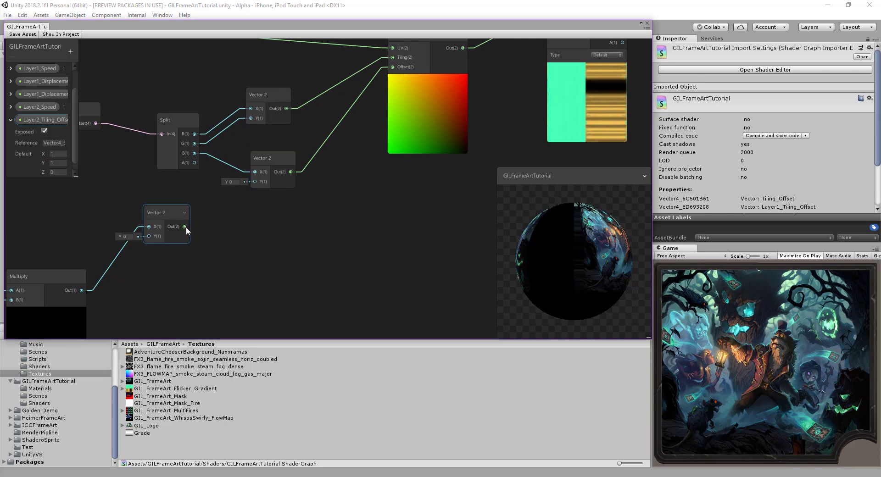
left_click_drag(184, 226, 255, 172)
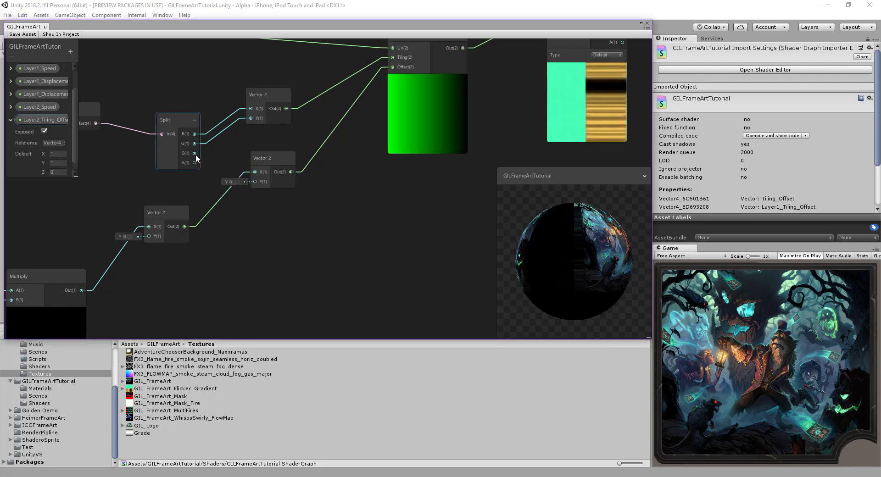
left_click_drag(225, 165, 256, 181)
key("Escape")
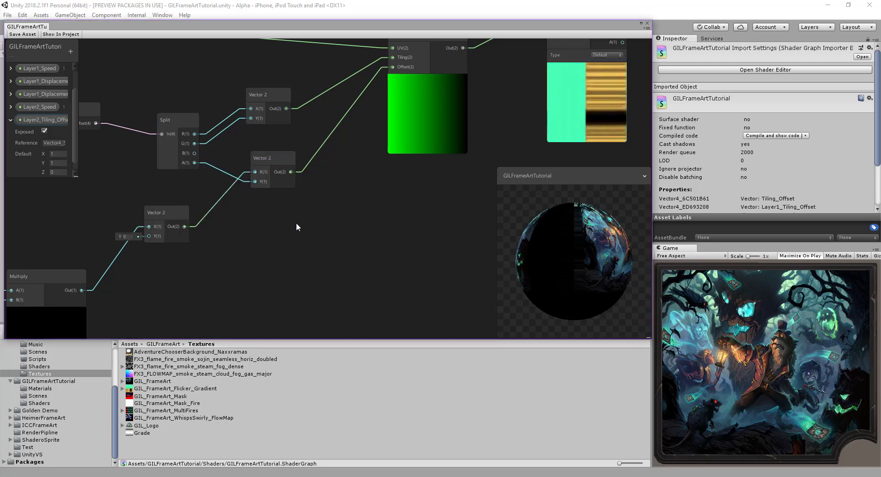
middle_click_drag(295, 222, 248, 226)
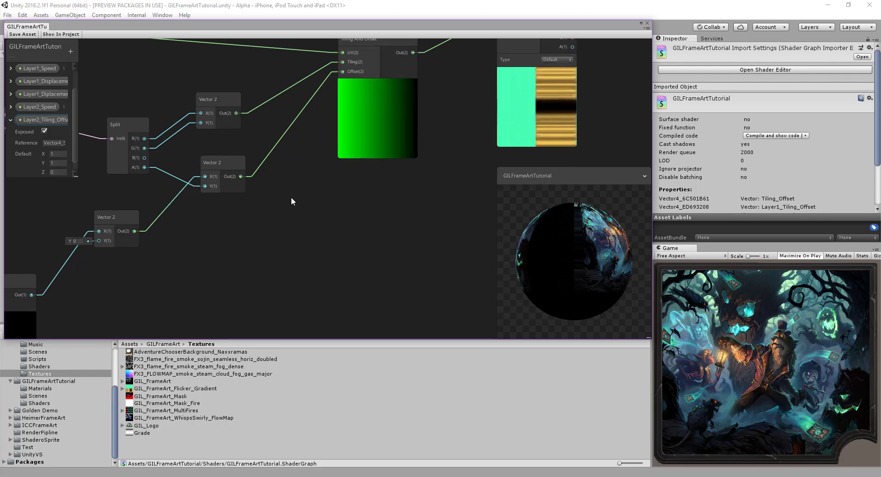
middle_click_drag(197, 188, 230, 196)
middle_click_drag(344, 223, 343, 224)
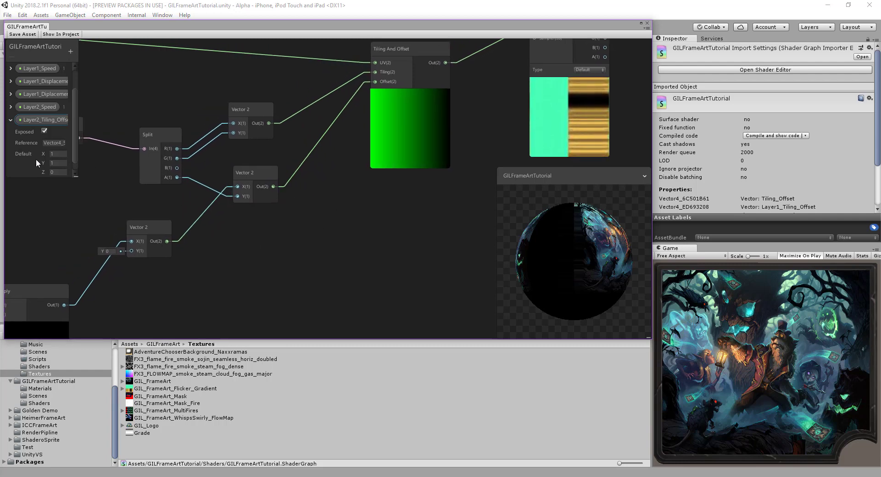
scroll(40, 169, "down", 1)
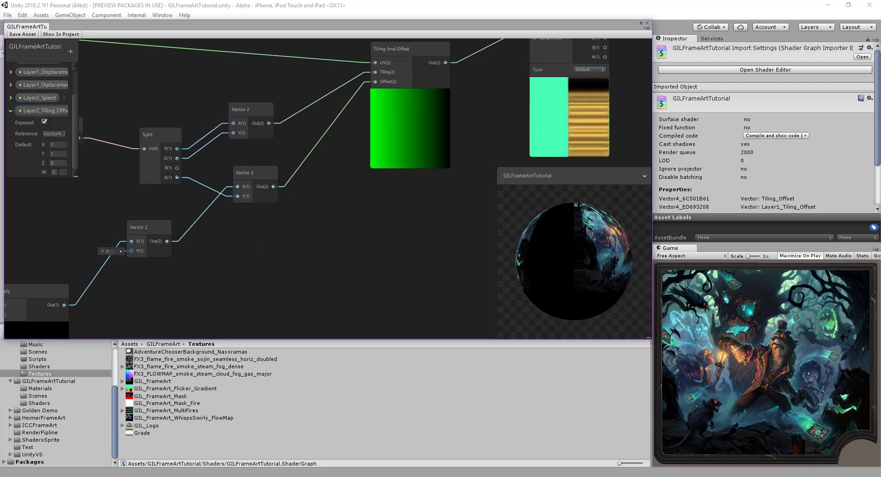
middle_click_drag(112, 175, 132, 168)
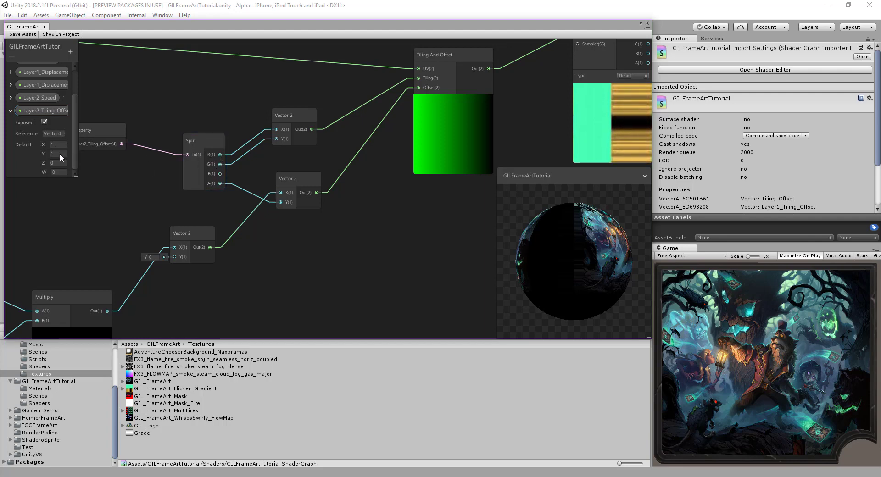
- Select the Split node and bring the Layer2_Tiling_Offset property node into view
left_click(195, 166)
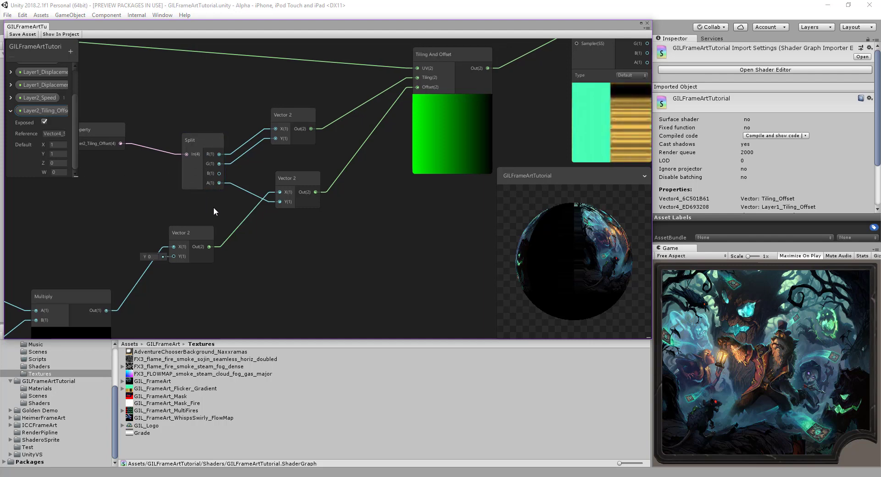
middle_click_drag(205, 186, 187, 183)
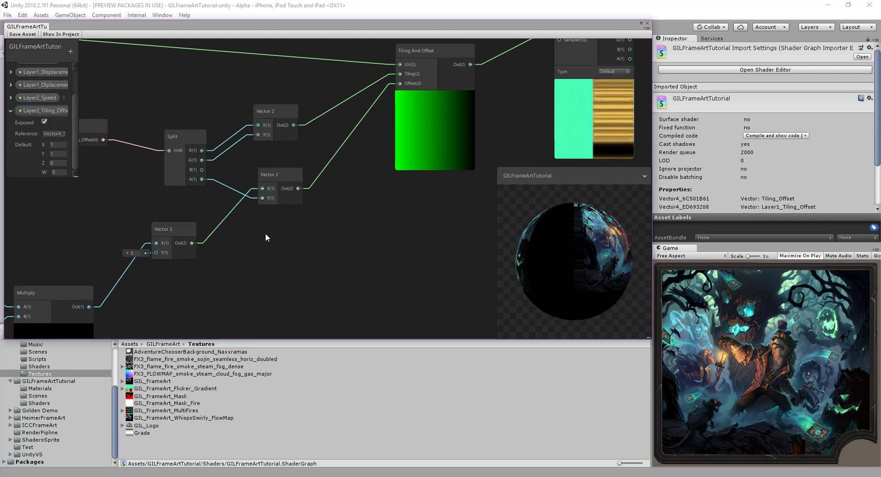
middle_click_drag(266, 234, 241, 224)
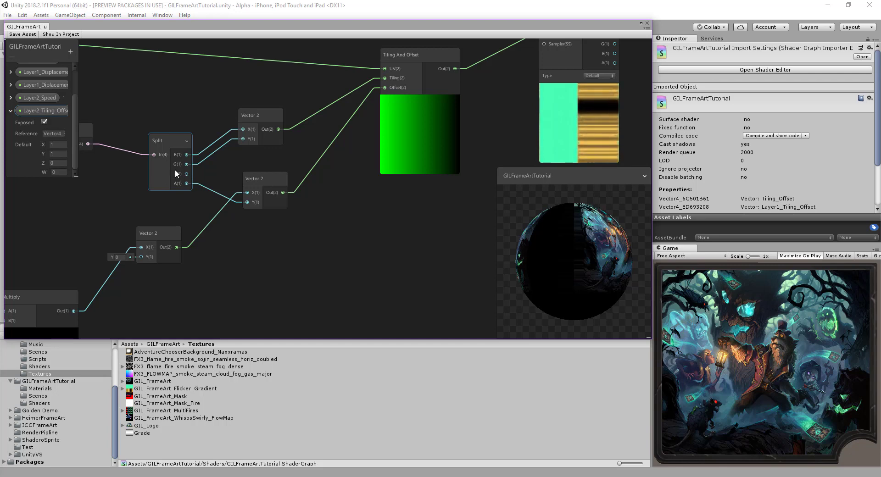
middle_click_drag(276, 263, 315, 182)
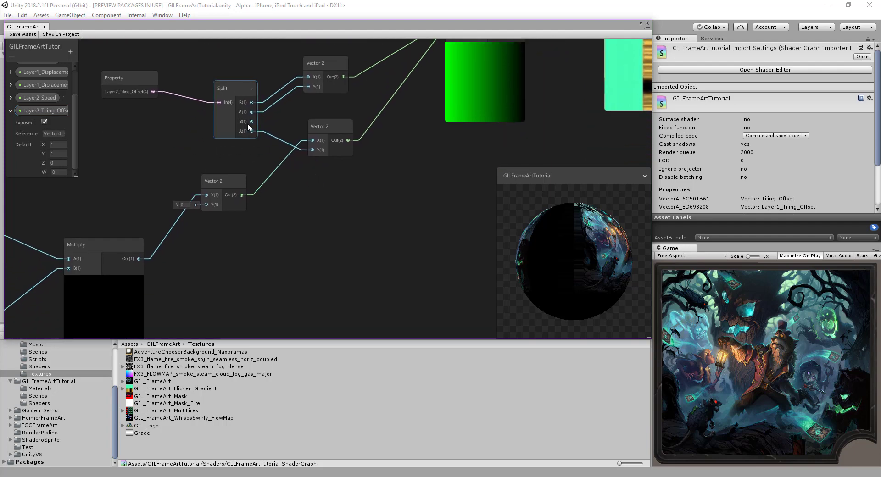
- Create an Add node with Split's B channel in A and the scrolling Vector 2 output in B
right_click(310, 216)
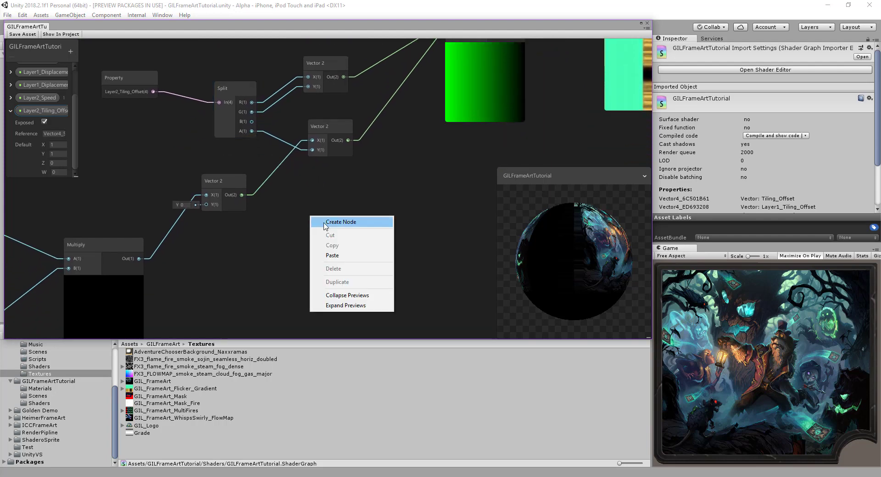
left_click(321, 222)
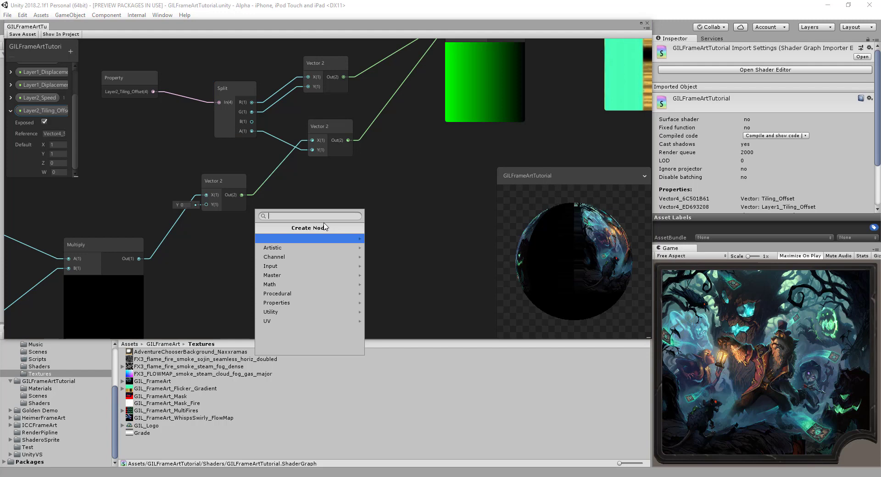
type("add")
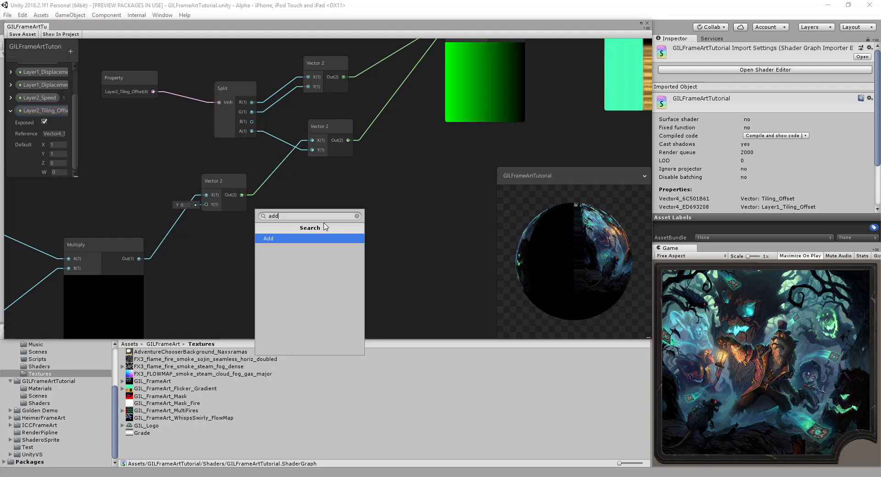
key("Return")
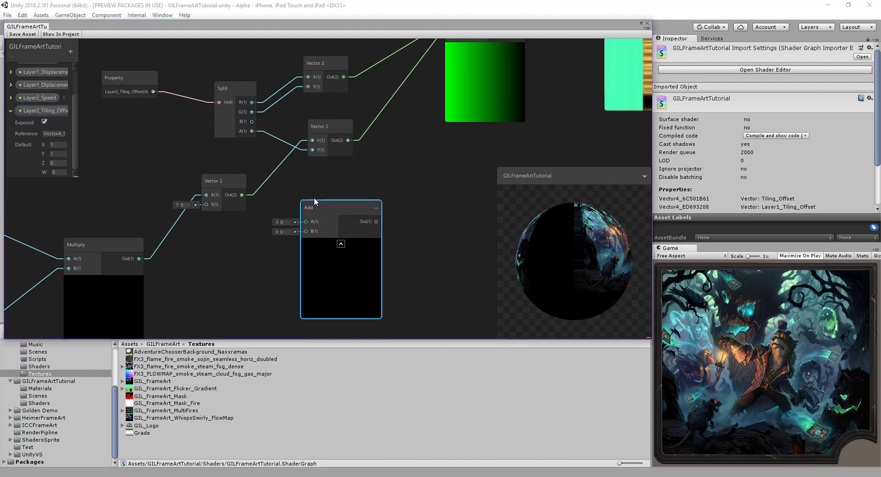
left_click_drag(293, 188, 308, 201)
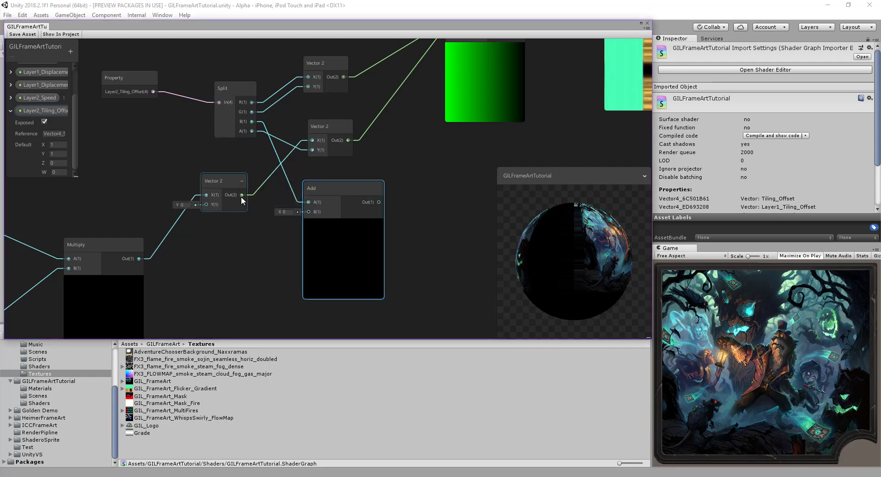
left_click_drag(241, 195, 307, 211)
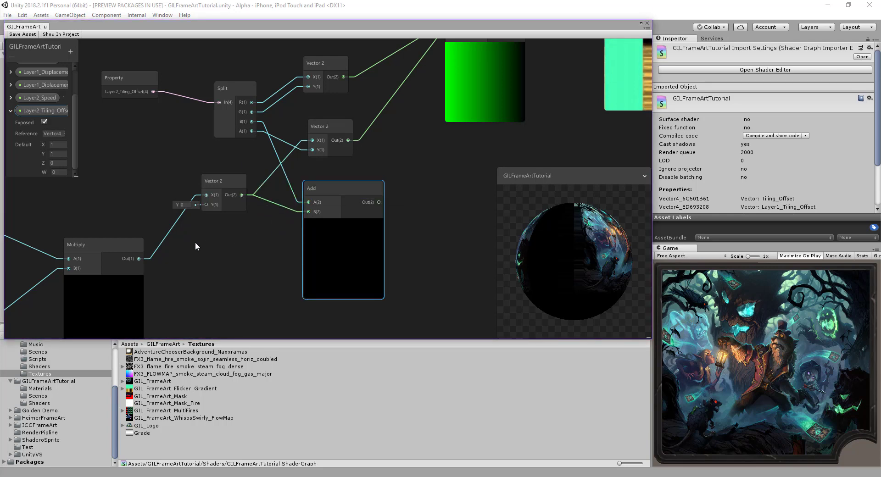
middle_click_drag(195, 247, 265, 240)
scroll(233, 232, "down", 2)
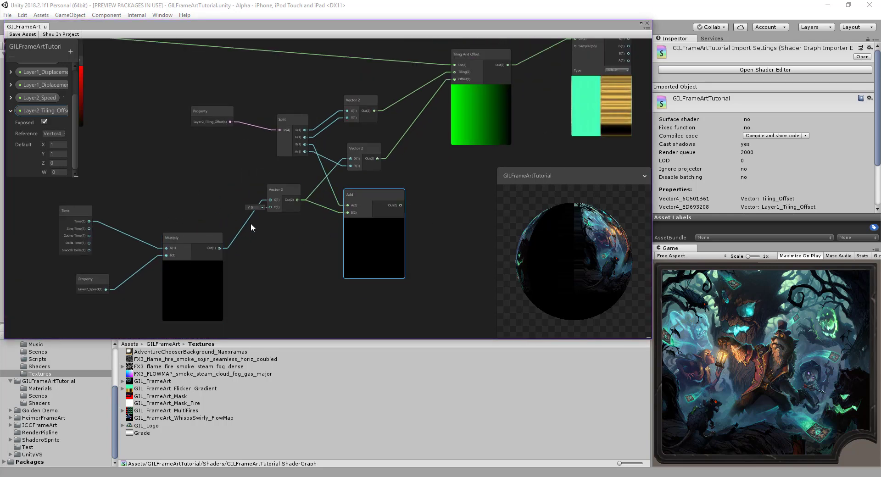
- Connect the Add output to the offset Vector 2's X and delete the unneeded scrolling Vector 2
middle_click_drag(291, 239, 240, 258)
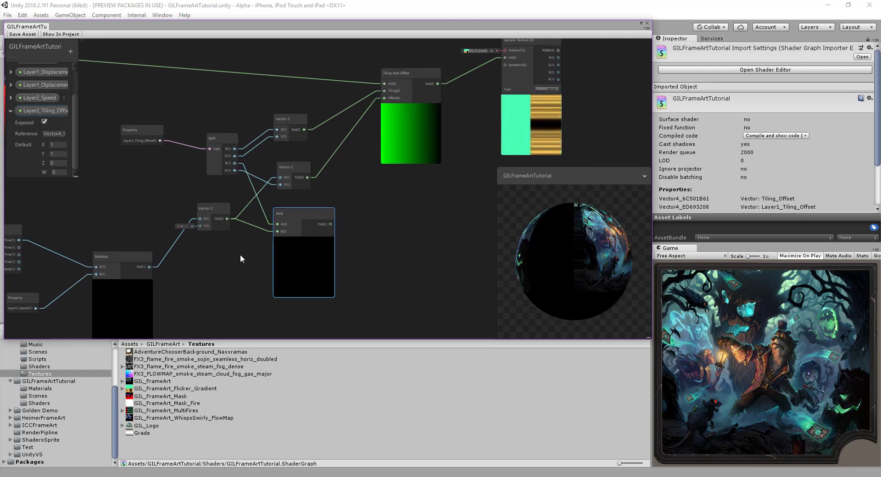
left_click_drag(331, 224, 281, 181)
middle_click_drag(363, 248, 430, 219)
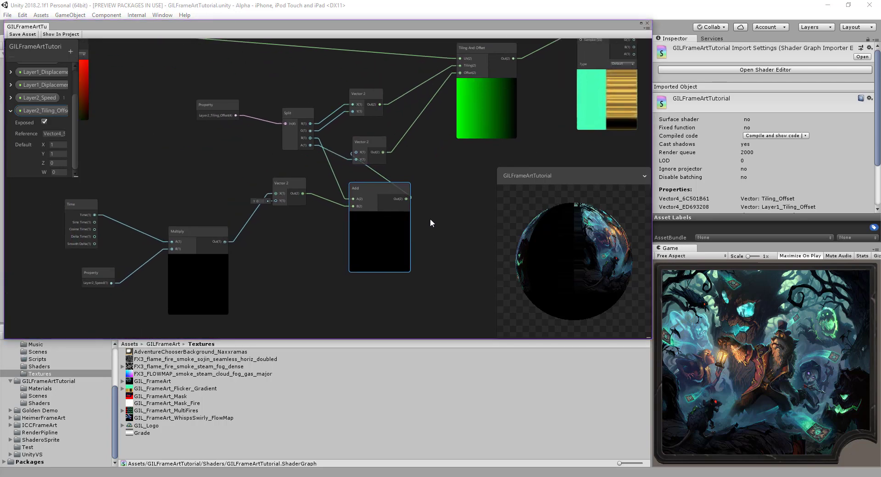
left_click_drag(357, 188, 311, 219)
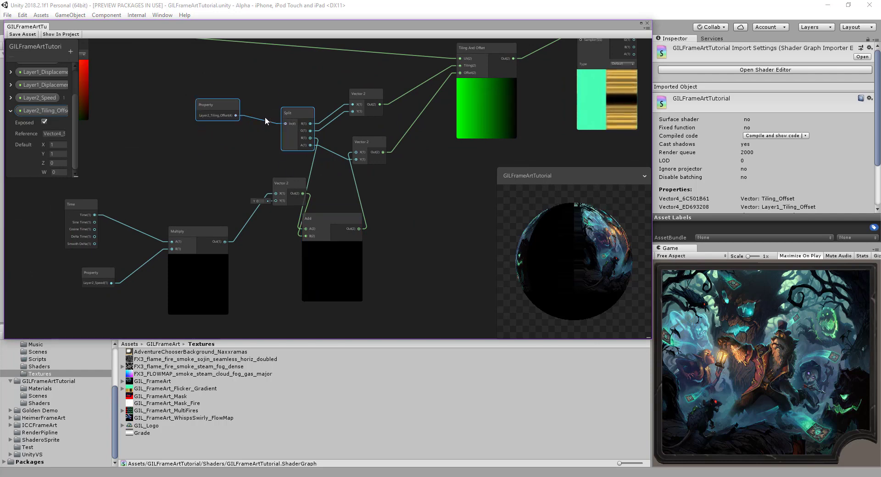
left_click_drag(292, 117, 212, 108)
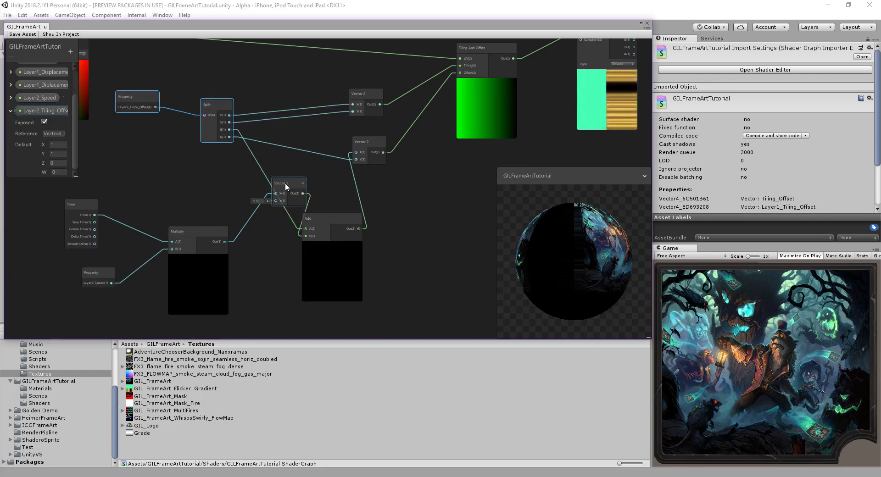
left_click_drag(285, 182, 258, 181)
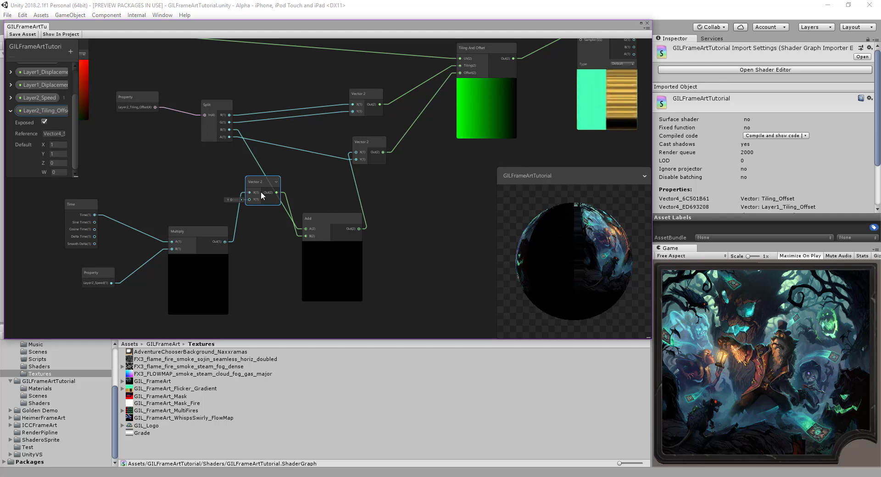
key("Delete")
- Feed the Multiply result into Add's B input and line up the Add, Multiply and Layer2_Speed nodes
left_click_drag(225, 242, 305, 236)
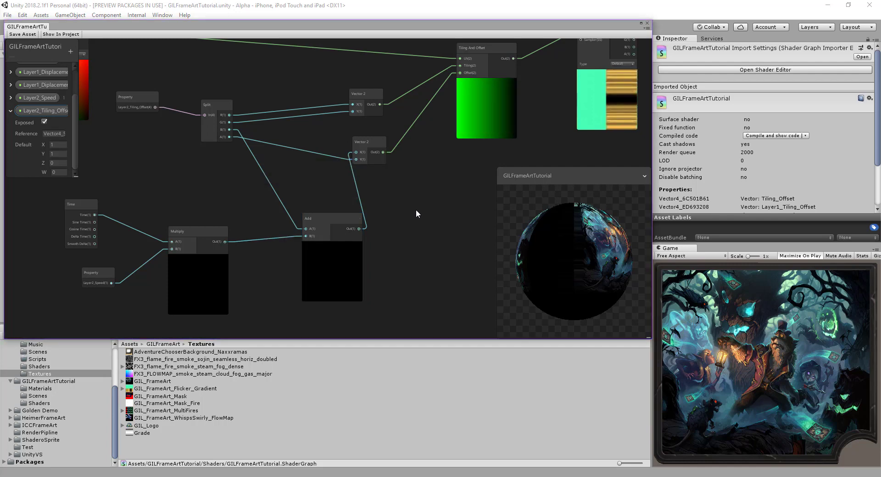
middle_click_drag(415, 209, 365, 230)
left_click_drag(293, 241, 238, 214)
key("f")
left_click_drag(142, 261, 114, 260)
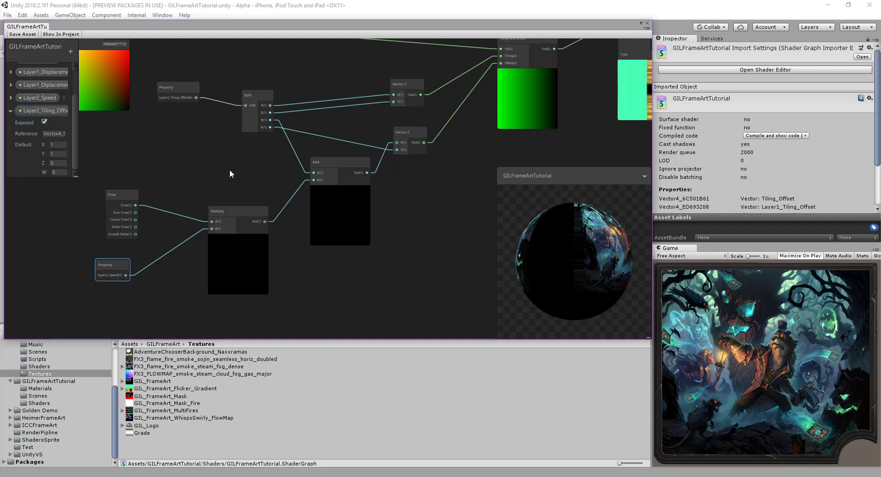
middle_click_drag(229, 173, 186, 184)
scroll(337, 200, "down", 2)
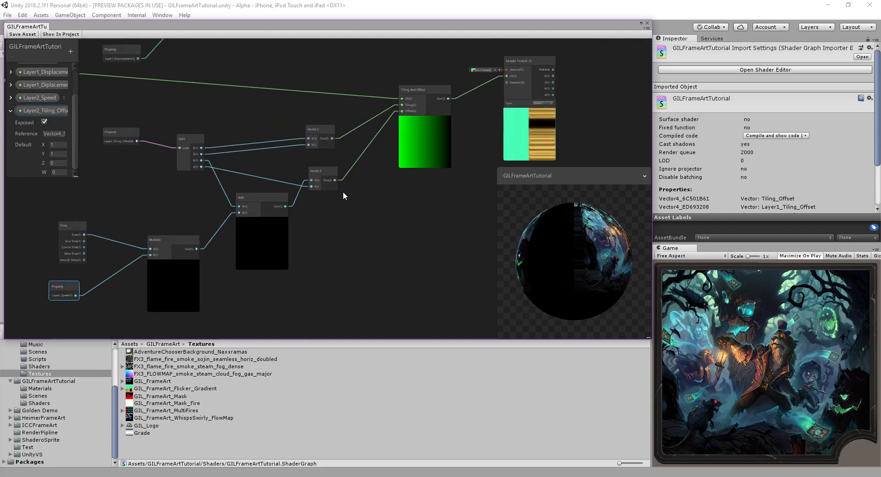
middle_click_drag(370, 188, 335, 198)
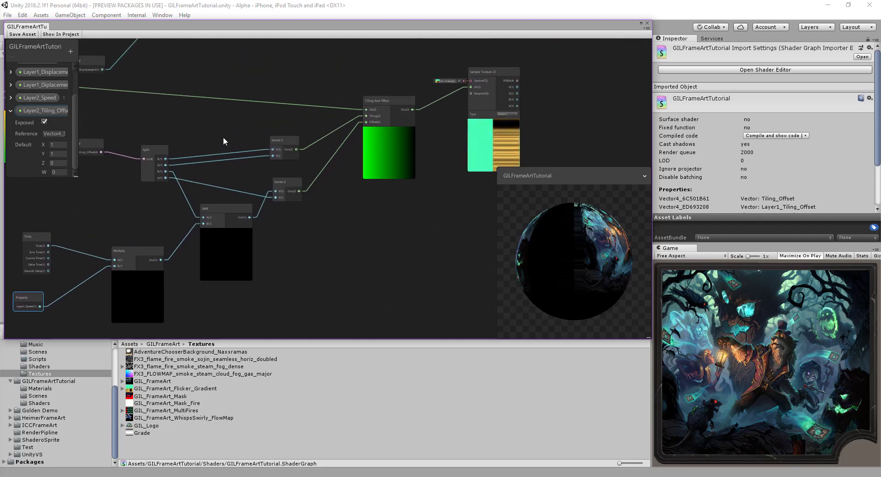
middle_click_drag(222, 137, 168, 168)
- Switch the Main Preview mesh from sphere to Quad and pull back to see more of the graph
left_click(427, 180)
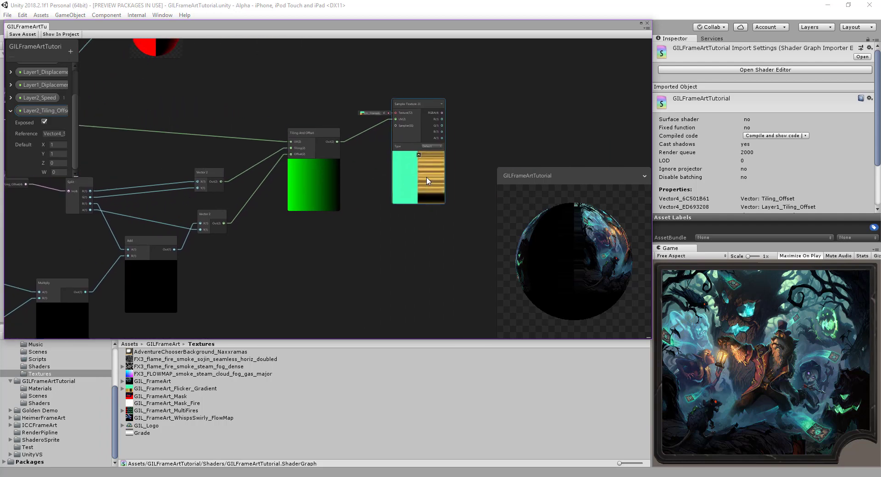
right_click(548, 222)
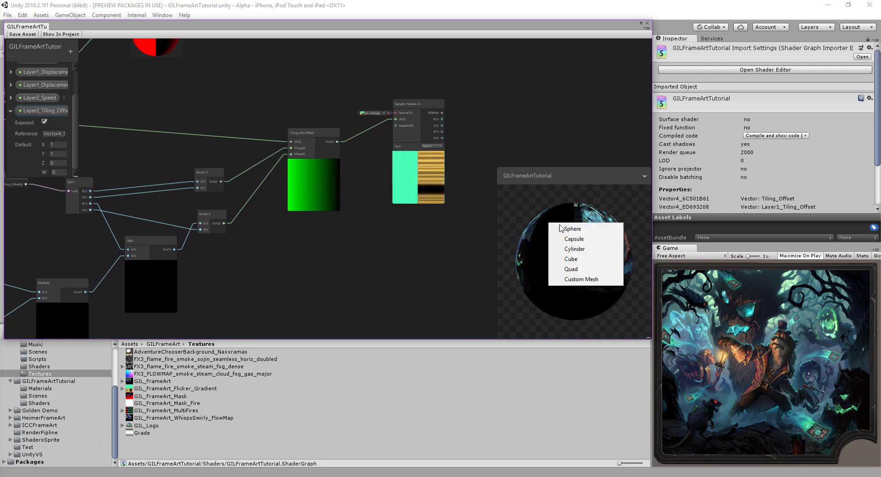
left_click(574, 267)
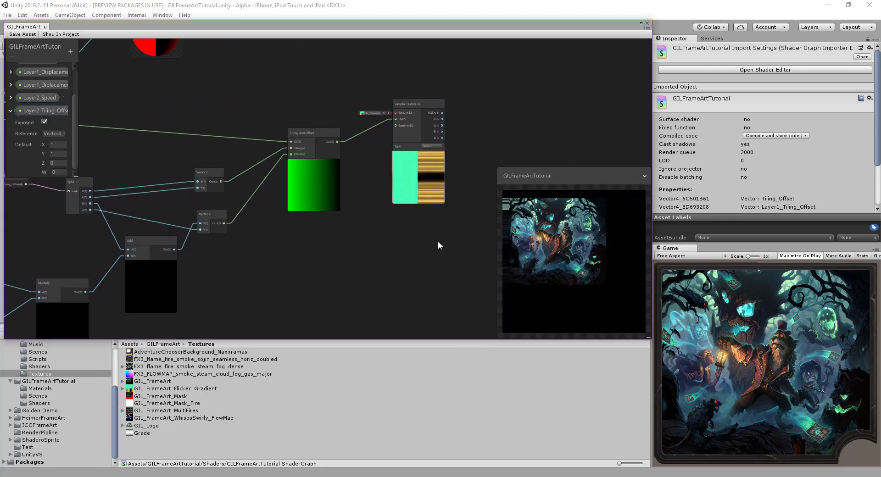
middle_click_drag(438, 241, 387, 243)
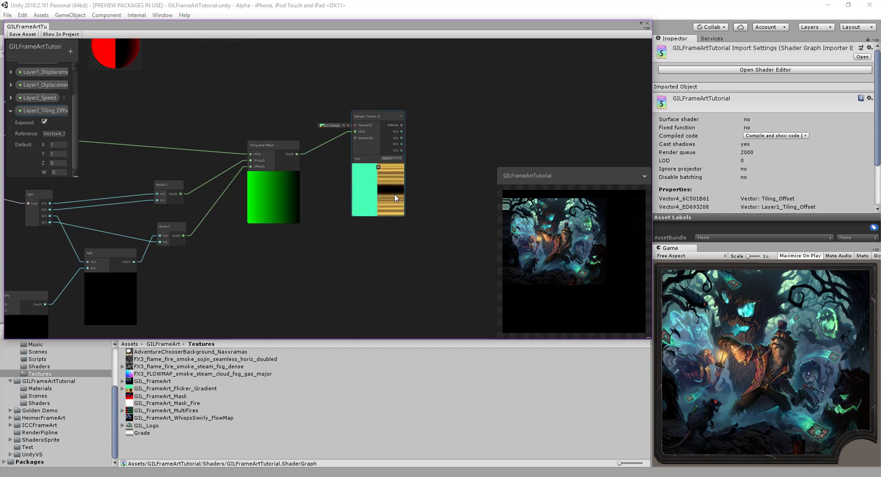
middle_click_drag(448, 129, 428, 161)
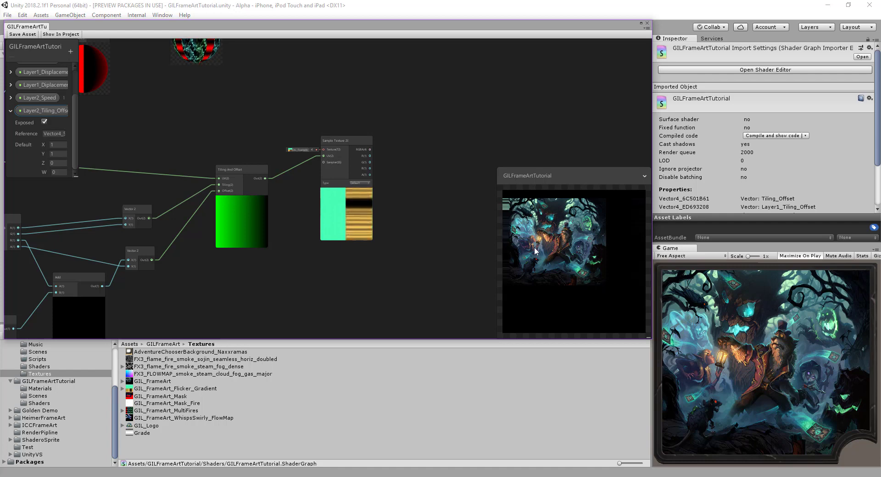
middle_click_drag(442, 139, 312, 273)
scroll(417, 161, "down", 3)
- Reposition the Sample Texture 2D and Unlit Master nodes and create a new Add node
left_click(283, 270)
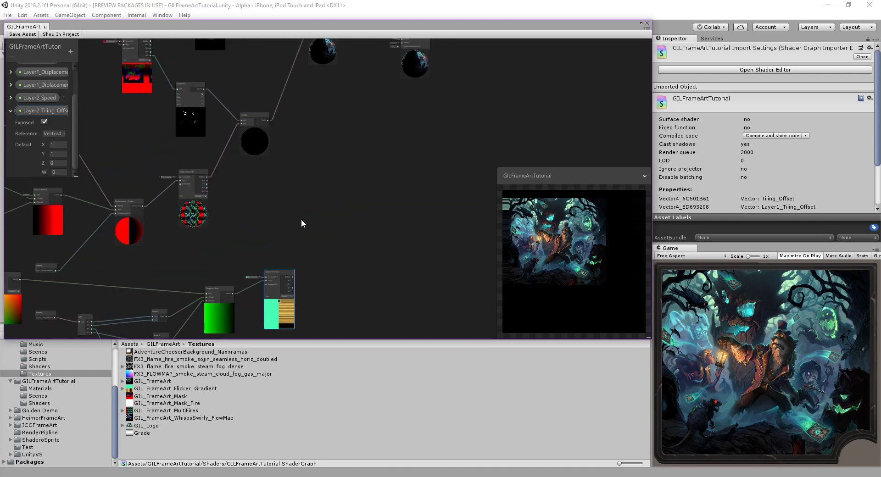
left_click_drag(277, 271, 307, 187)
middle_click_drag(392, 199, 295, 210)
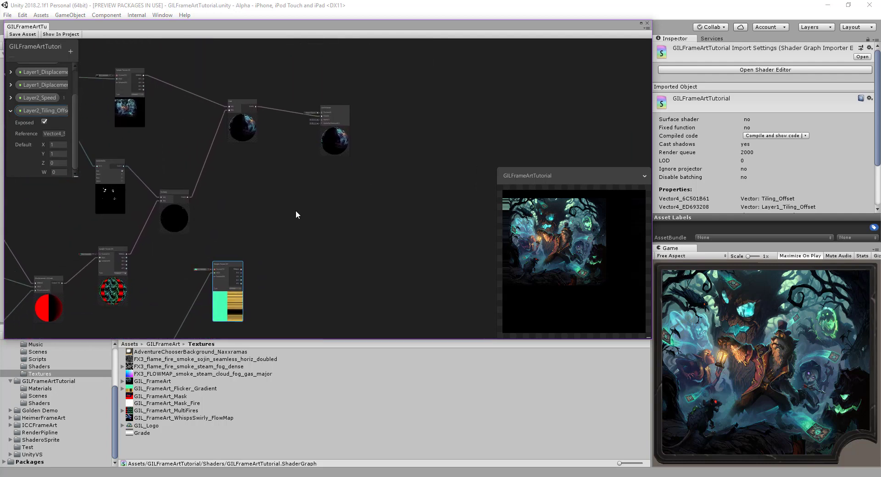
left_click_drag(331, 108, 411, 109)
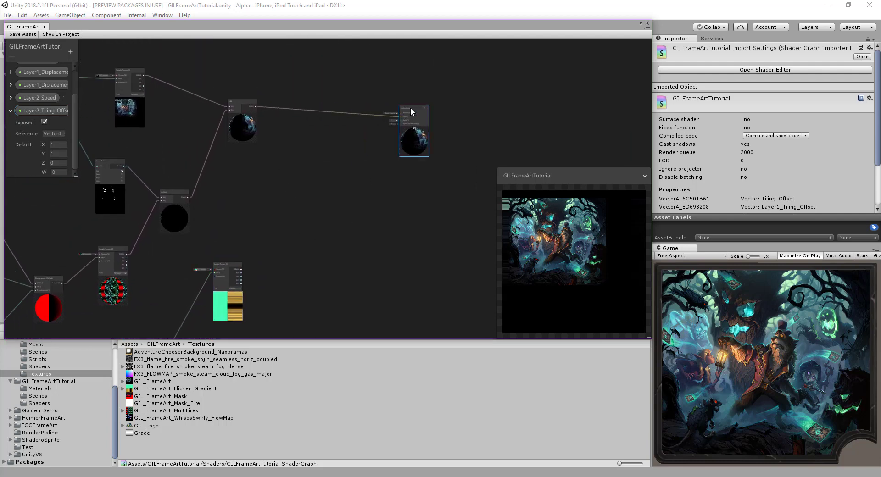
right_click(330, 177)
left_click(349, 186)
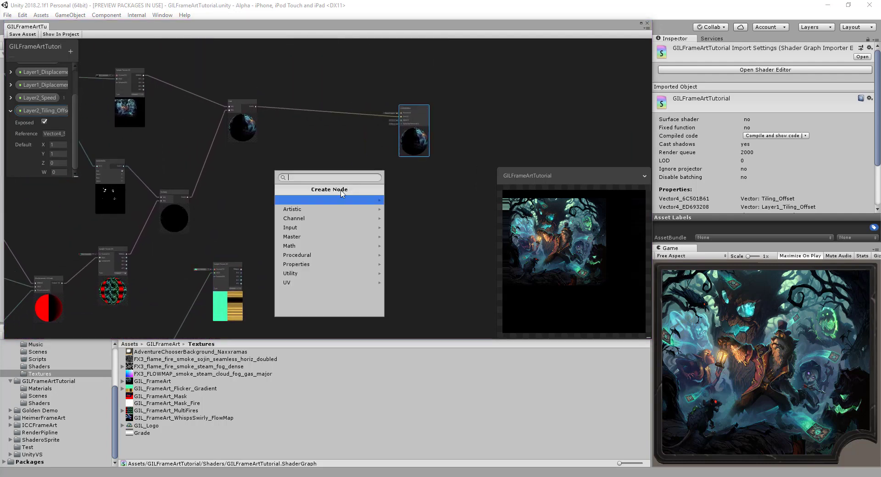
type("add")
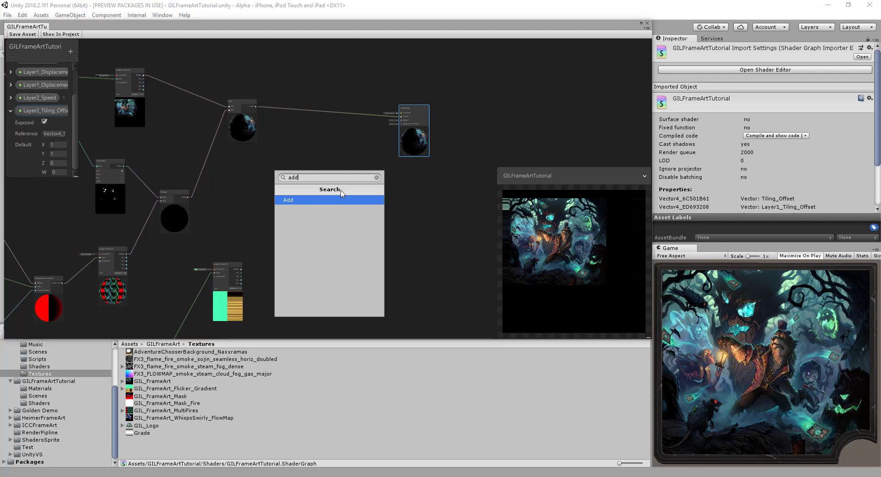
key("Return")
- Wire the first Add into A, the Layer2 texture RGBA into B, and the output to Unlit Master
scroll(303, 200, "up", 3)
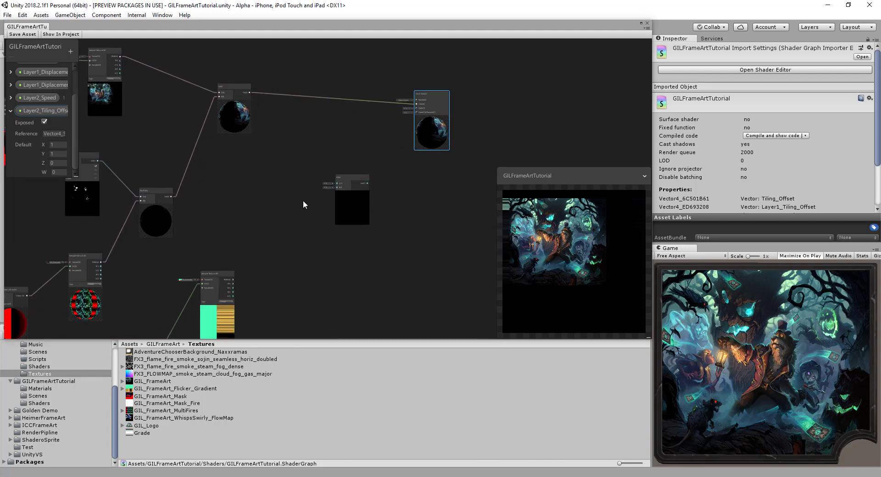
left_click_drag(197, 313, 266, 279)
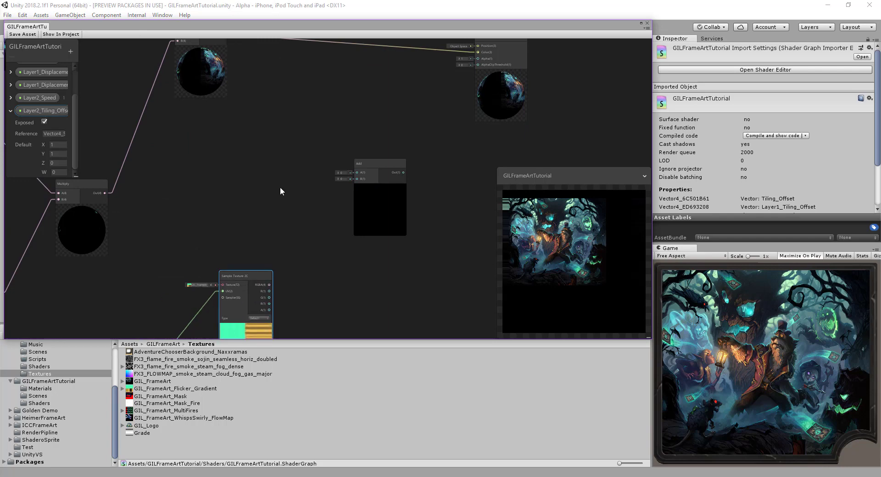
middle_click_drag(280, 186, 241, 238)
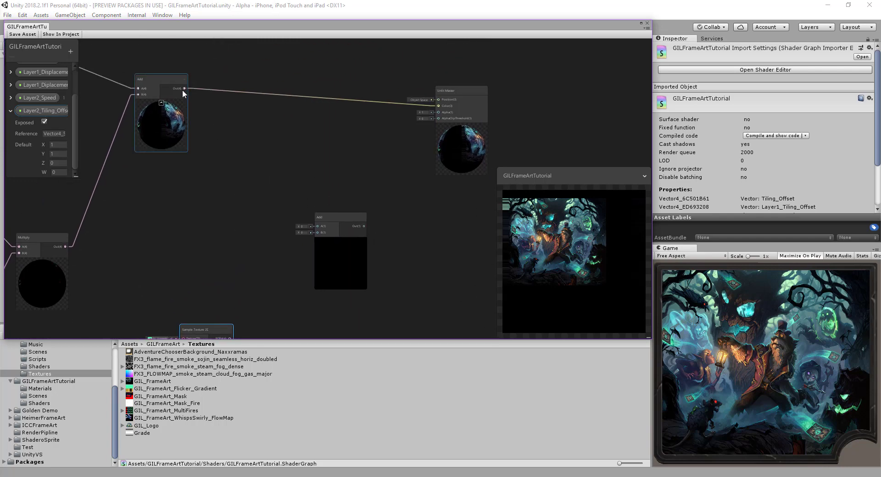
left_click_drag(184, 88, 321, 225)
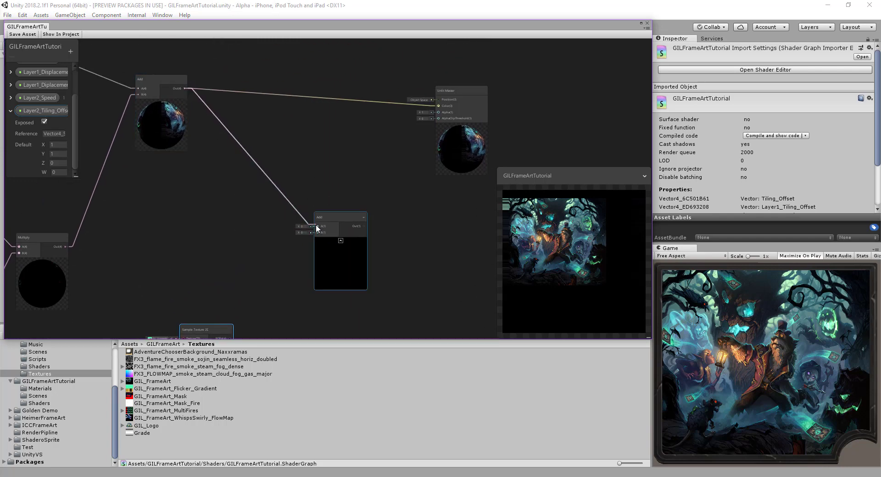
middle_click_drag(257, 270, 265, 203)
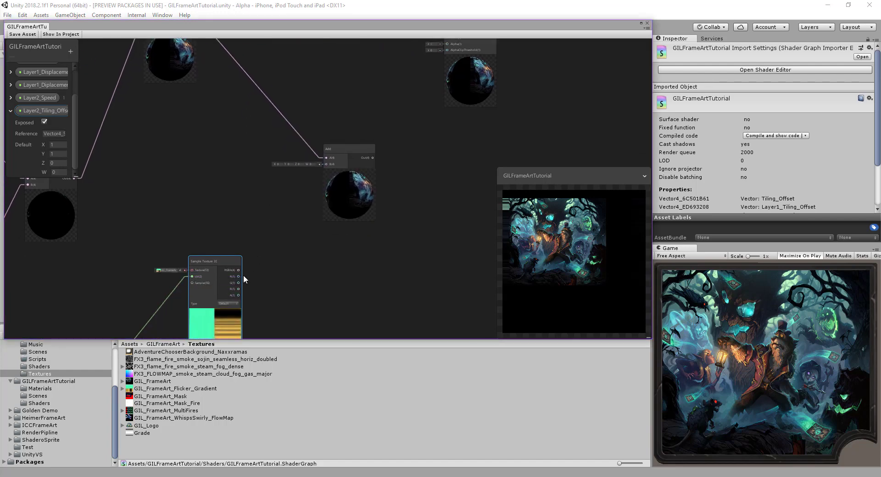
left_click_drag(238, 270, 326, 164)
middle_click_drag(439, 179, 406, 252)
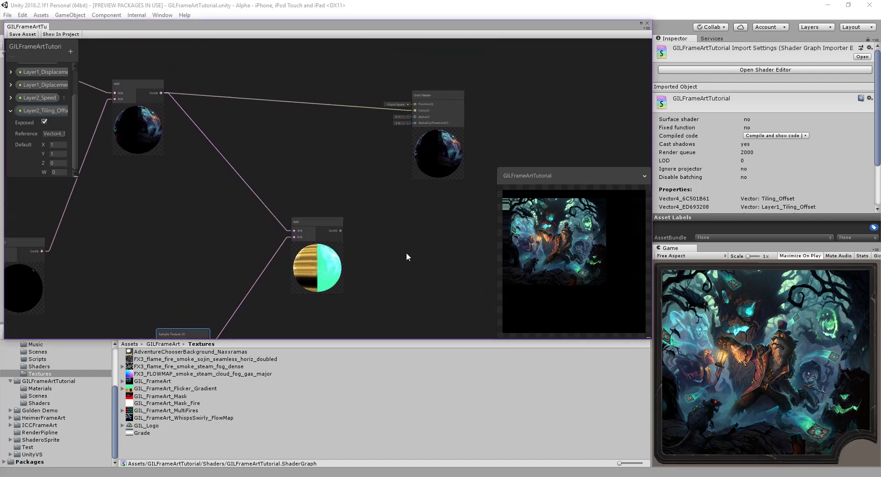
left_click_drag(340, 230, 414, 110)
- Finish linking the new Add to the master colour and nudge the Tiling And Offset node upward
left_click(315, 194)
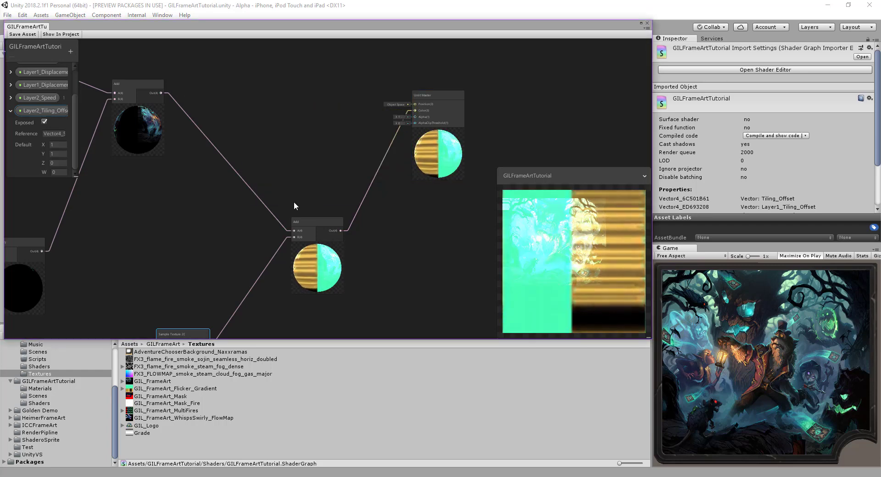
middle_click_drag(316, 188, 289, 182)
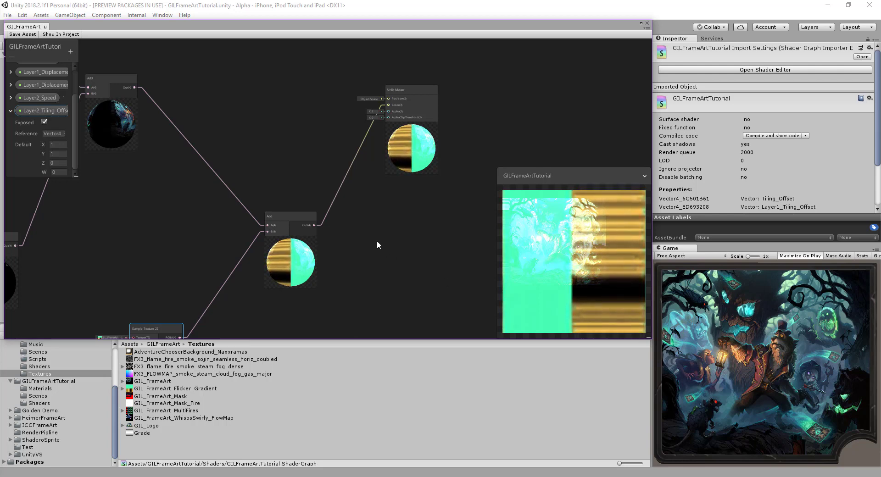
middle_click_drag(441, 255, 483, 197)
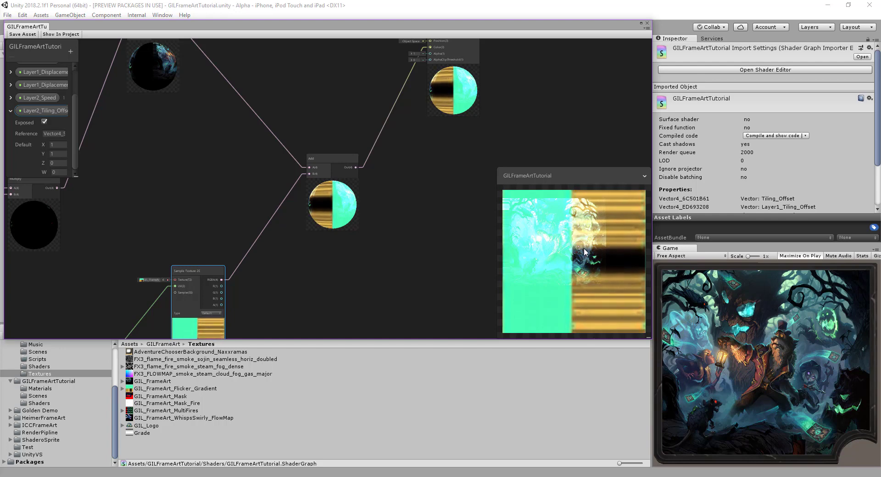
scroll(397, 235, "down", 2)
middle_click_drag(391, 231, 442, 165)
left_click_drag(244, 208, 251, 179)
middle_click_drag(227, 198, 332, 179)
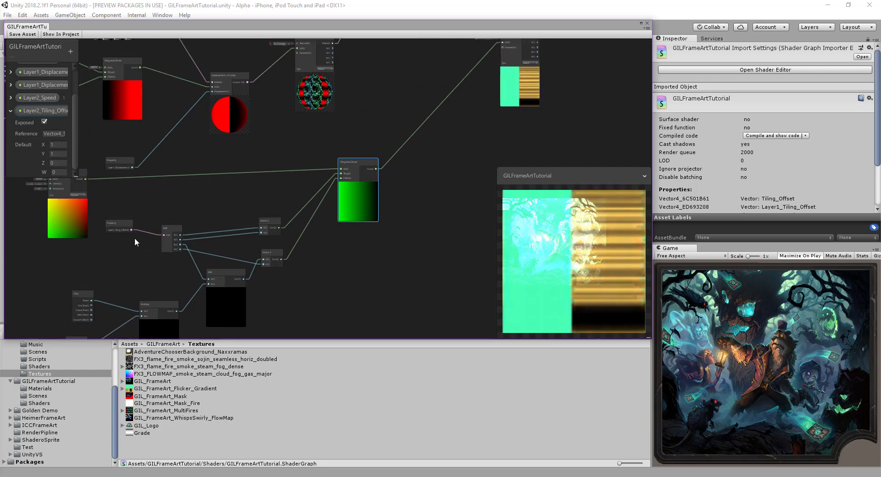
scroll(152, 275, "down", 1)
middle_click_drag(152, 275, 153, 227)
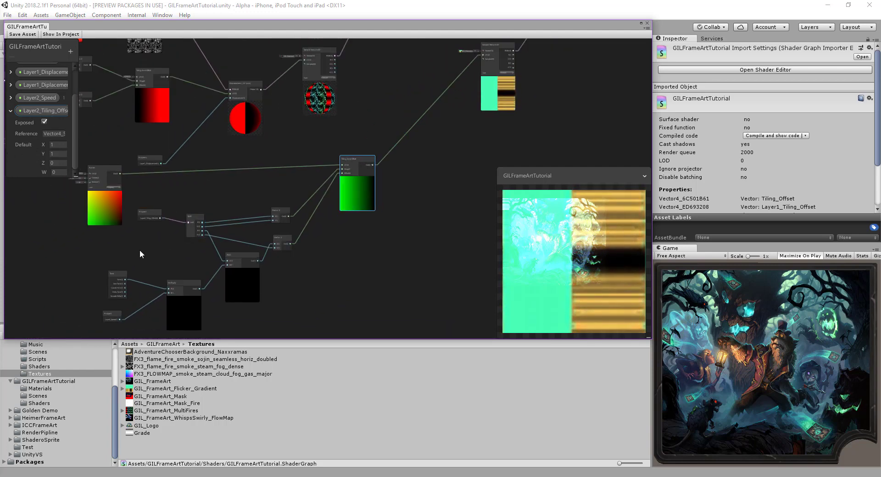
- Select the GILFrameArt material in GILFrameArtTutorial > Materials and save the shader graph asset
left_click(50, 388)
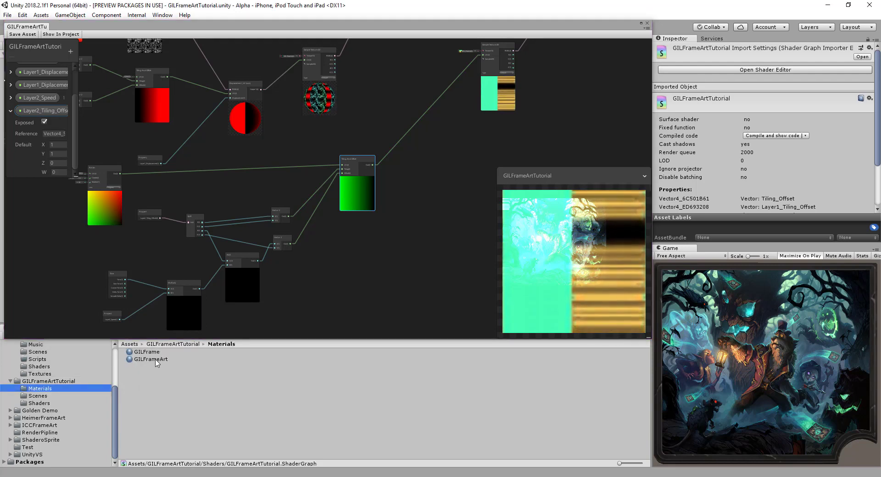
left_click(152, 359)
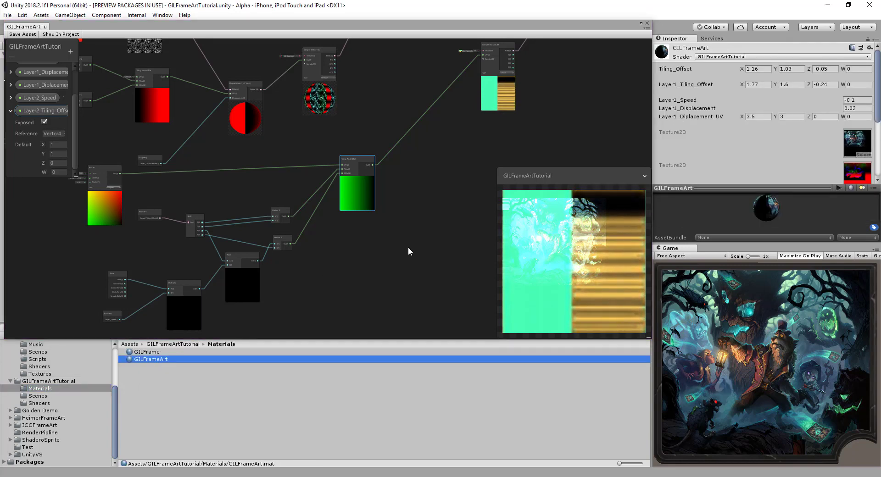
scroll(533, 226, "up", 2)
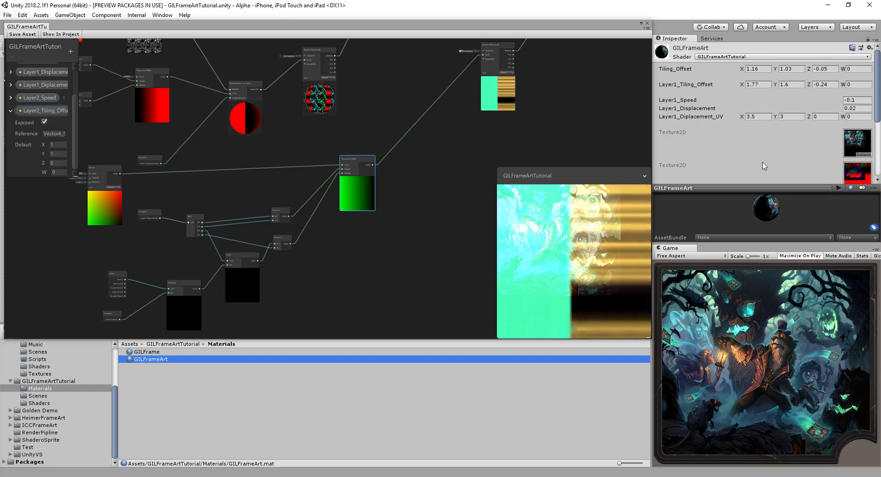
left_click(21, 33)
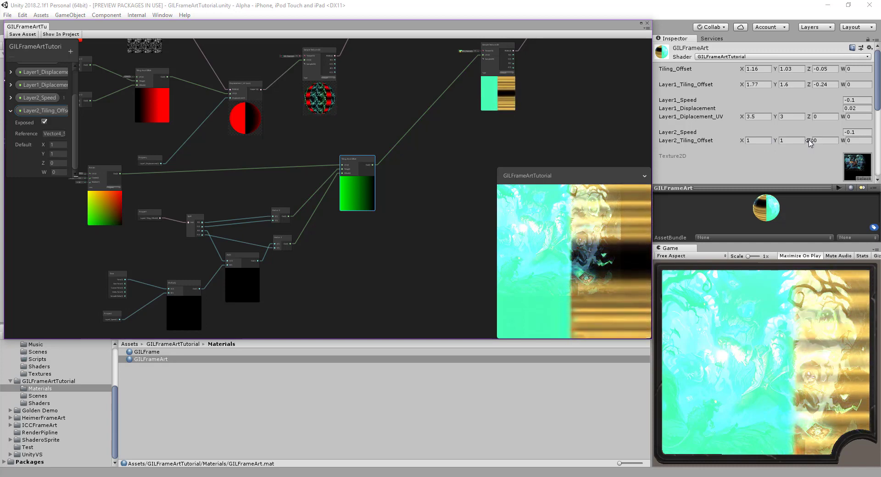
- Scrub the material's Layer2_Tiling_Offset to X 1, Y 0.63, Z 0, W 0.86
left_click_drag(809, 143, 816, 143)
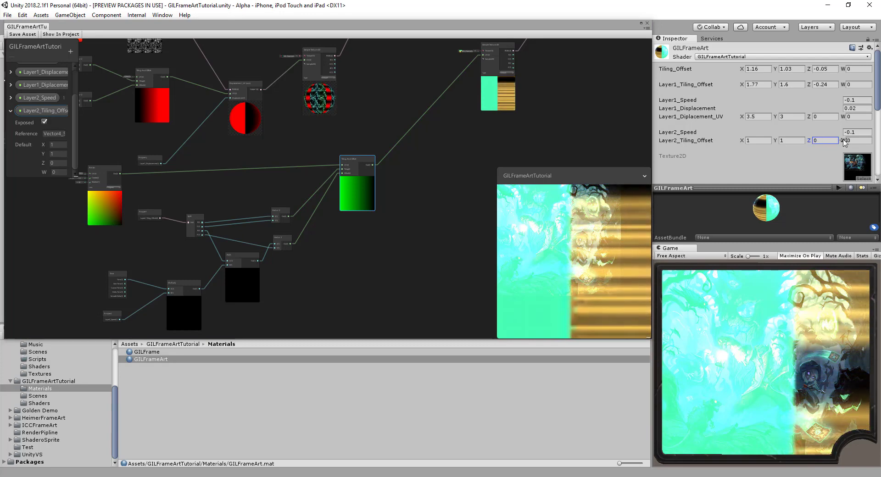
left_click_drag(843, 142, 841, 142)
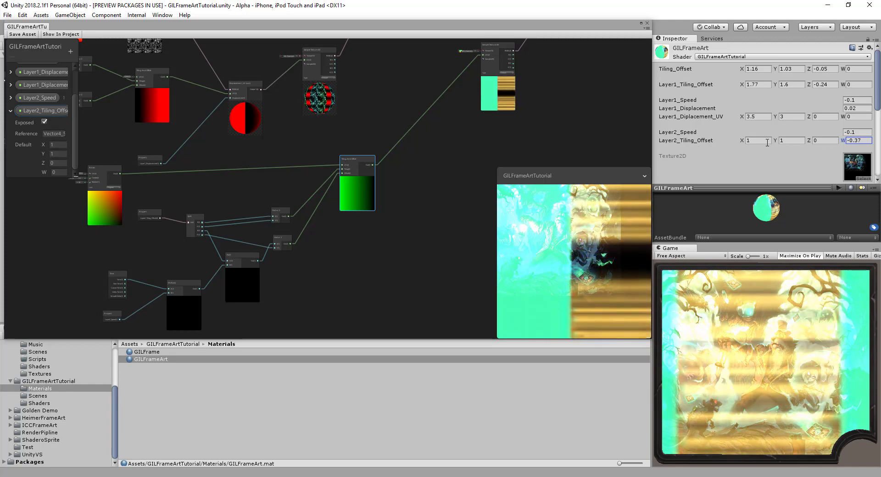
left_click_drag(779, 142, 787, 143)
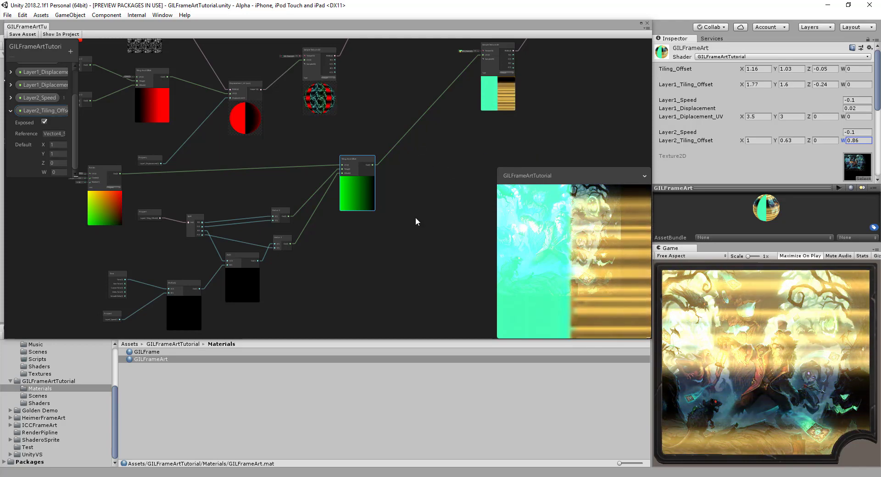
- Enter Layer2_Tiling_Offset's Blackboard default as 1, 0.63, 0, 0.86 to match the material
left_click(56, 145)
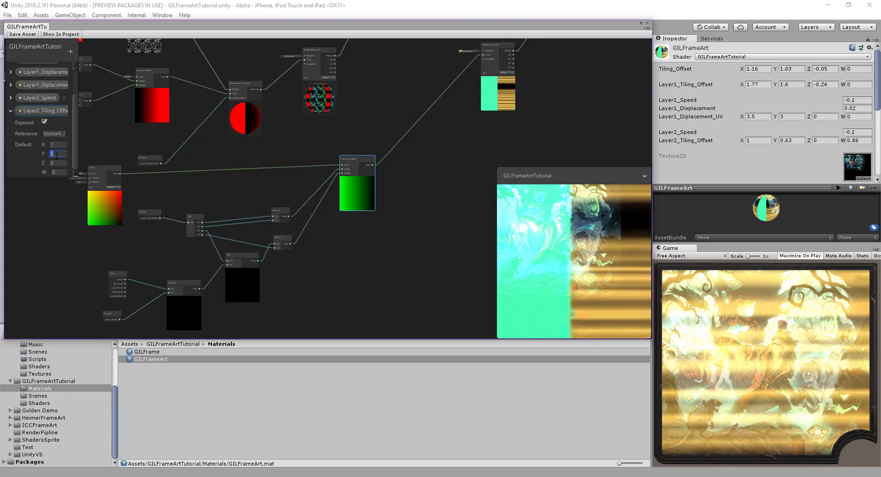
type("0.63")
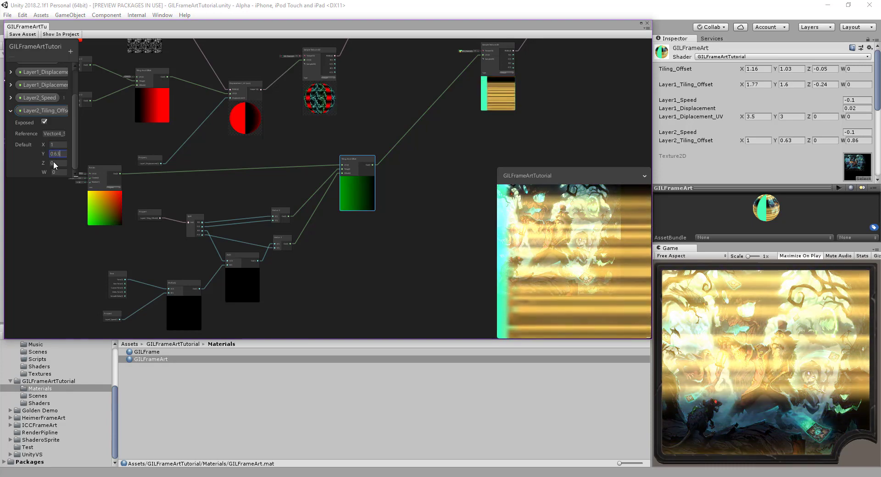
key("Tab")
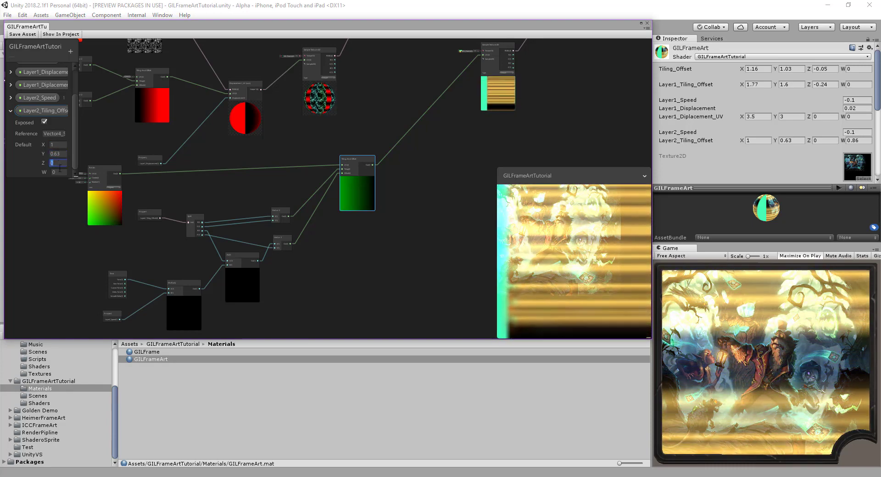
key("Tab")
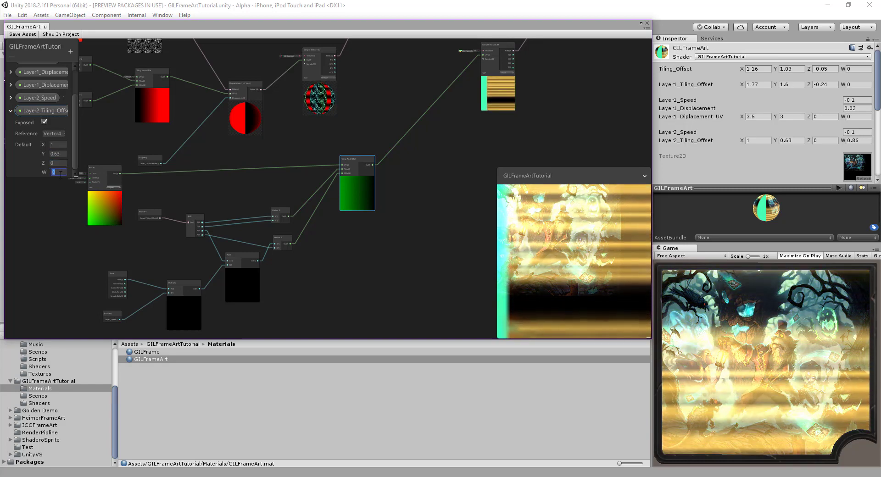
type("0.86")
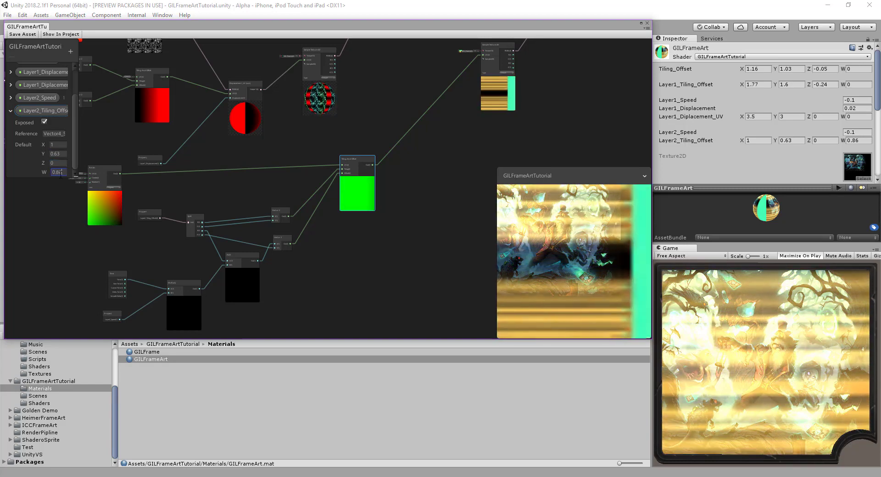
left_click(56, 217)
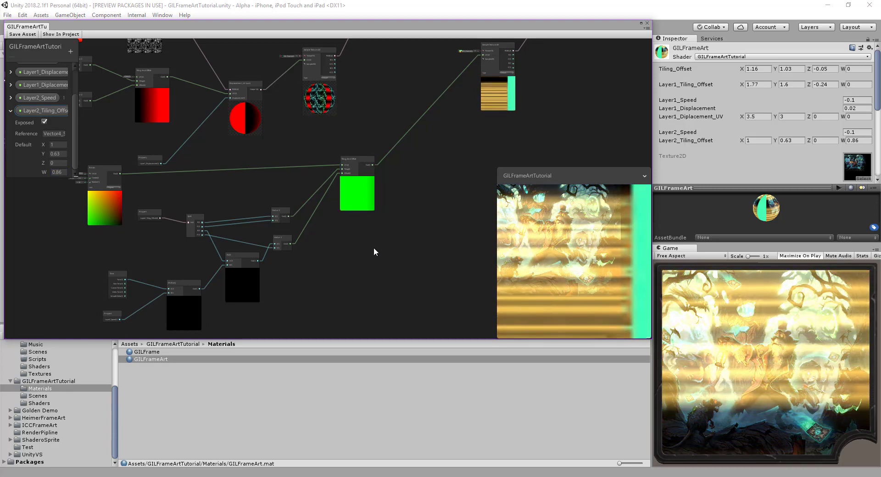
- Pan across the graph and zoom in on the mask's Sample Texture 2D and Invert Colors nodes
middle_click_drag(426, 206, 388, 247)
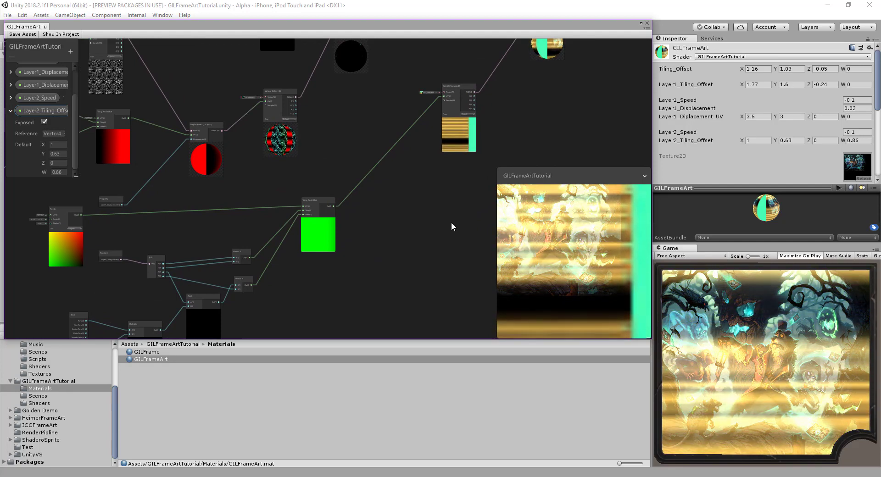
middle_click_drag(451, 226, 424, 245)
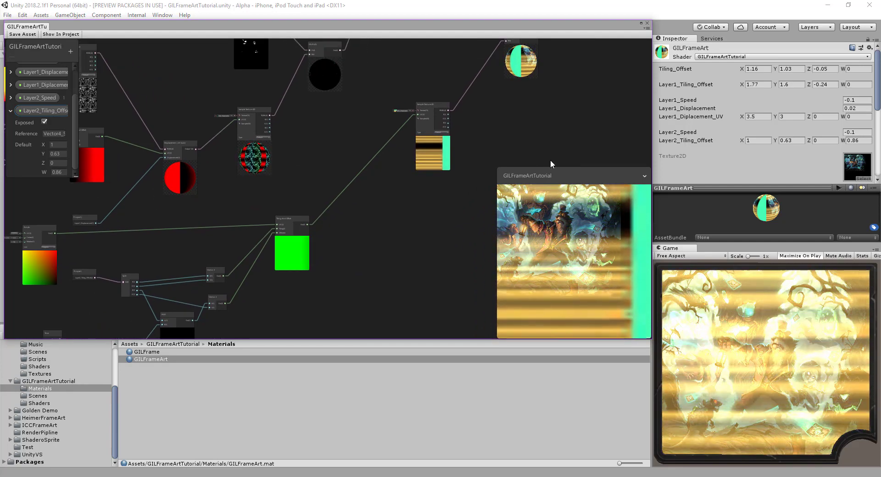
middle_click_drag(535, 147, 485, 179)
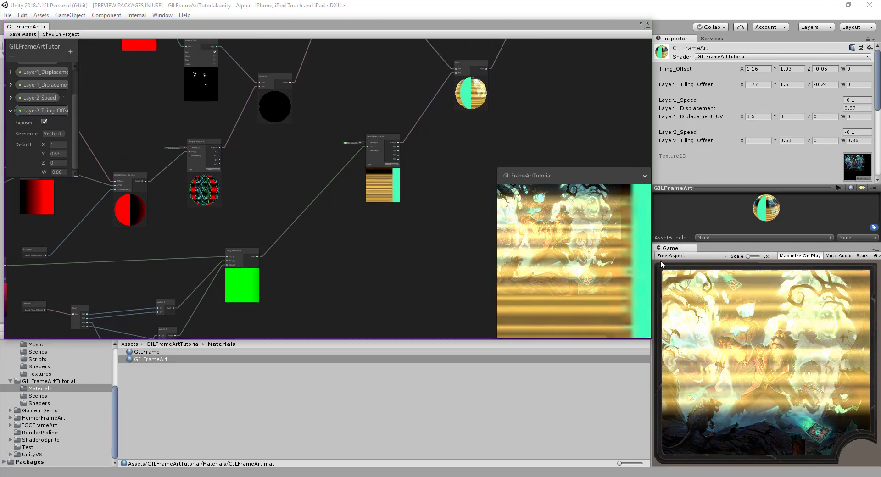
middle_click_drag(539, 121, 411, 263)
left_click(343, 229)
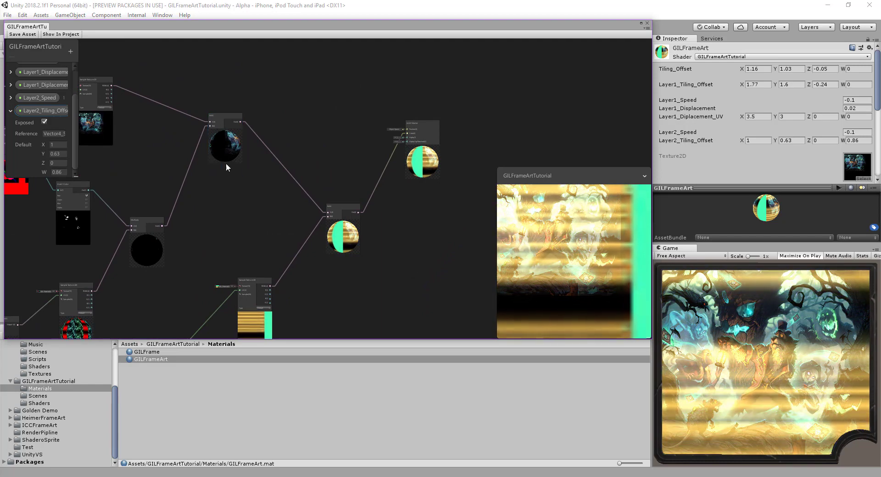
left_click(251, 134)
middle_click_drag(238, 217, 276, 153)
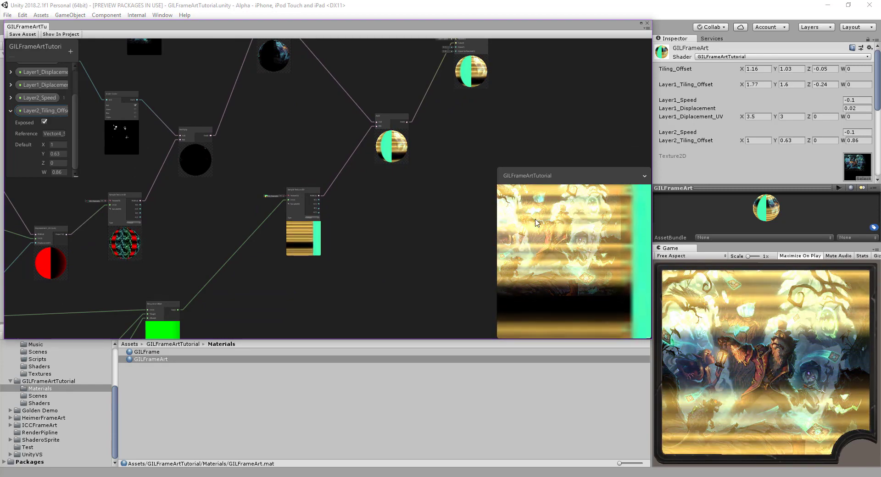
middle_click_drag(143, 224, 236, 262)
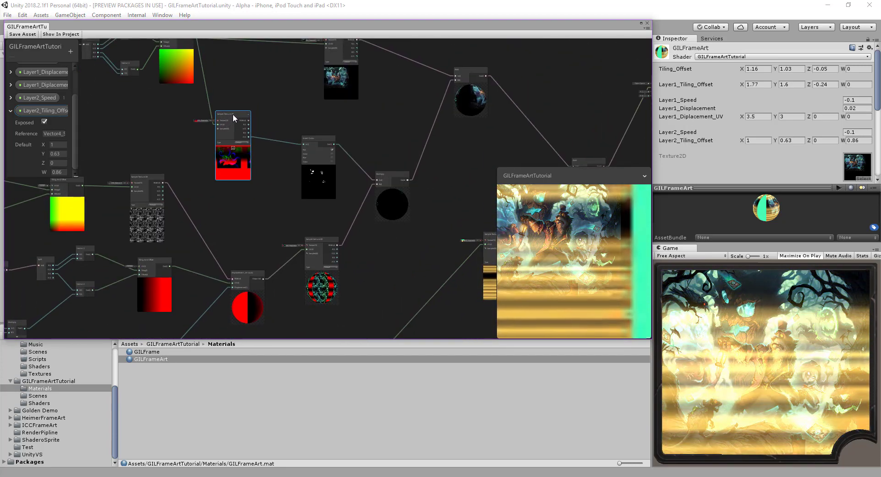
scroll(278, 151, "up", 2)
left_click_drag(223, 106, 235, 103)
scroll(274, 120, "up", 3)
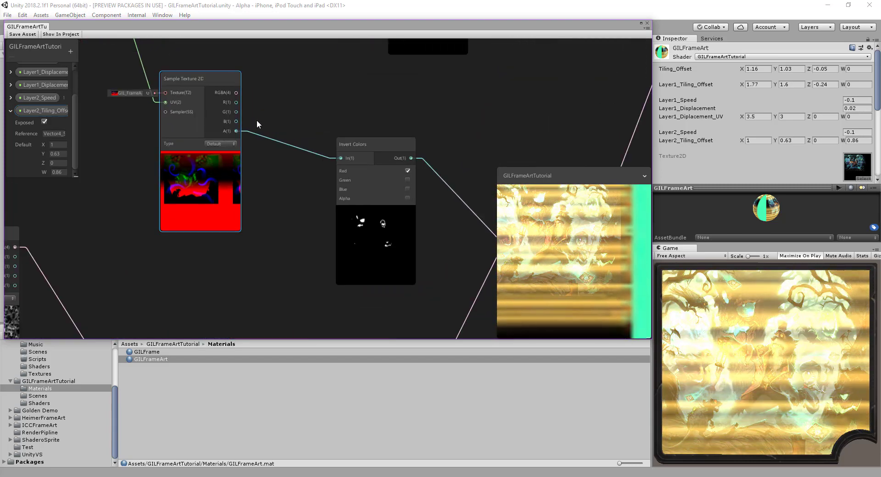
- Add a temporary Preview node and wire the mask texture's R, then G, output into it
middle_click_drag(358, 120, 344, 151)
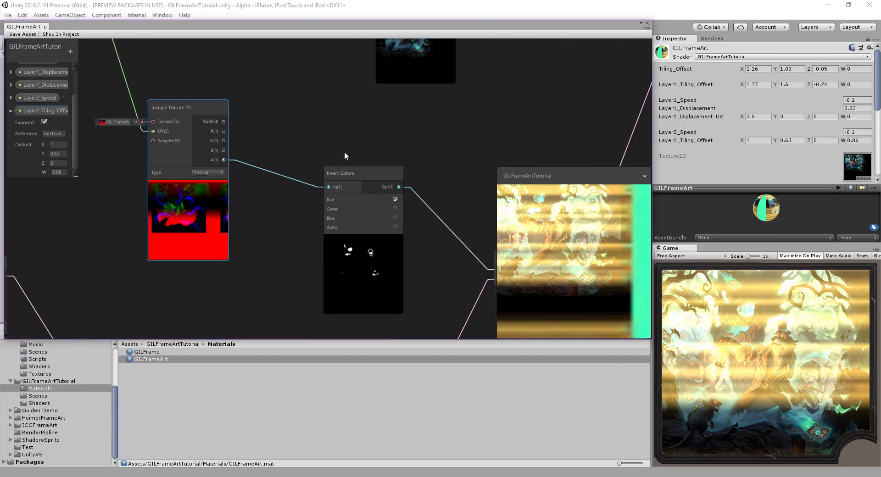
right_click(321, 112)
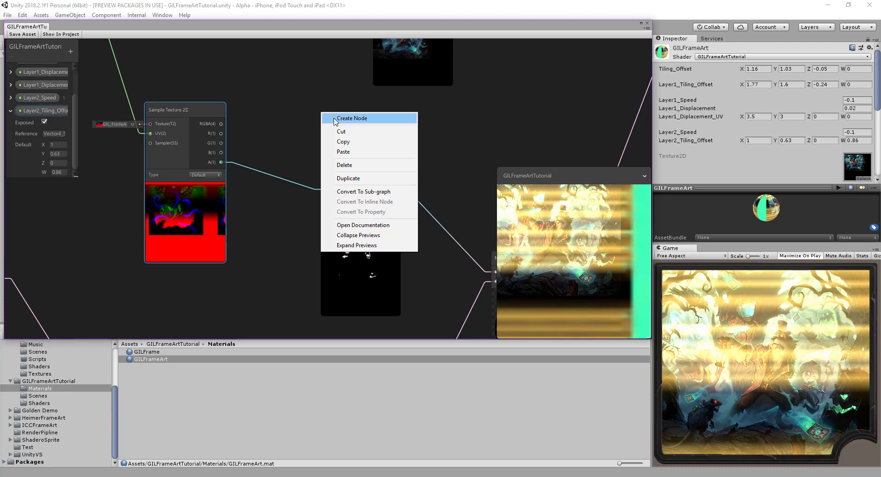
left_click(358, 121)
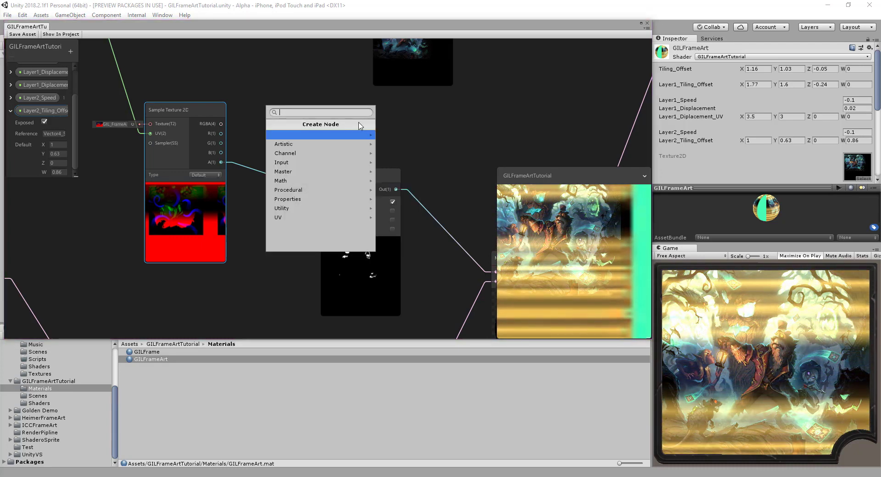
type("p")
type("ower")
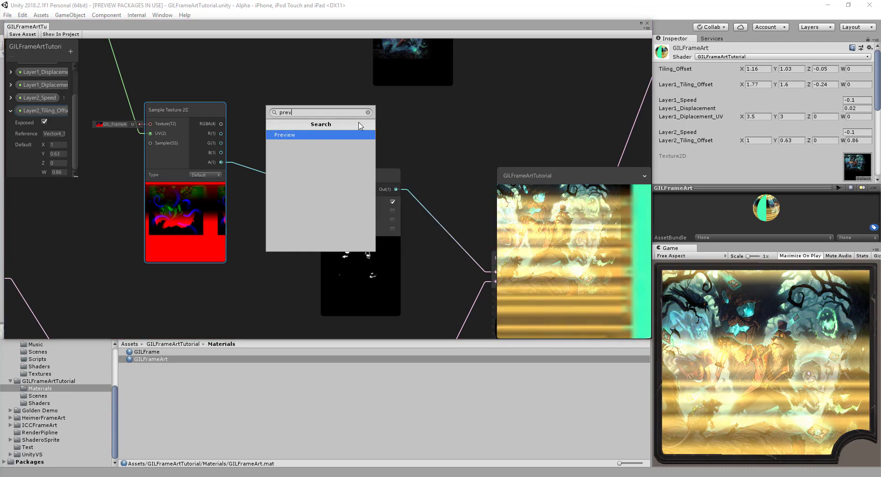
left_click(324, 134)
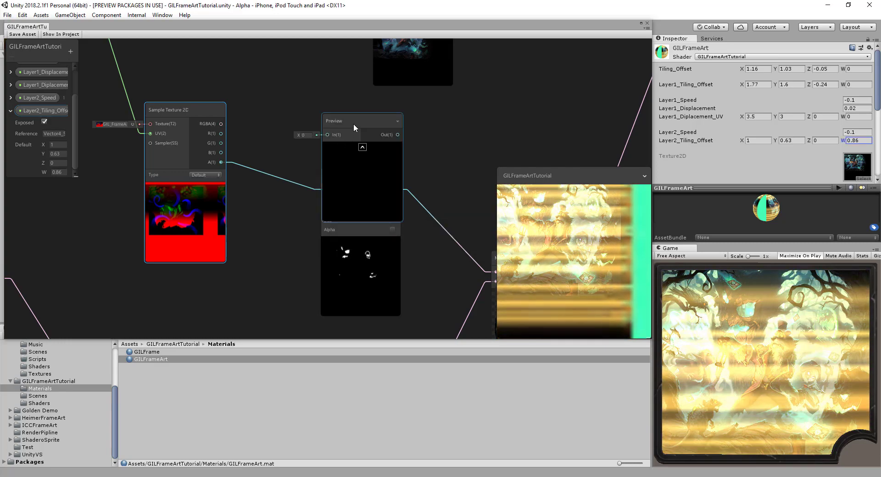
left_click_drag(353, 123, 356, 108)
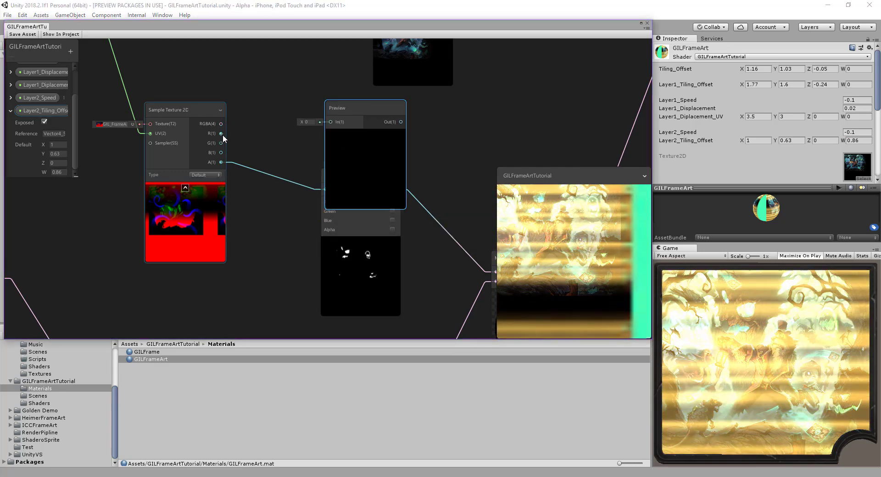
left_click_drag(222, 134, 331, 122)
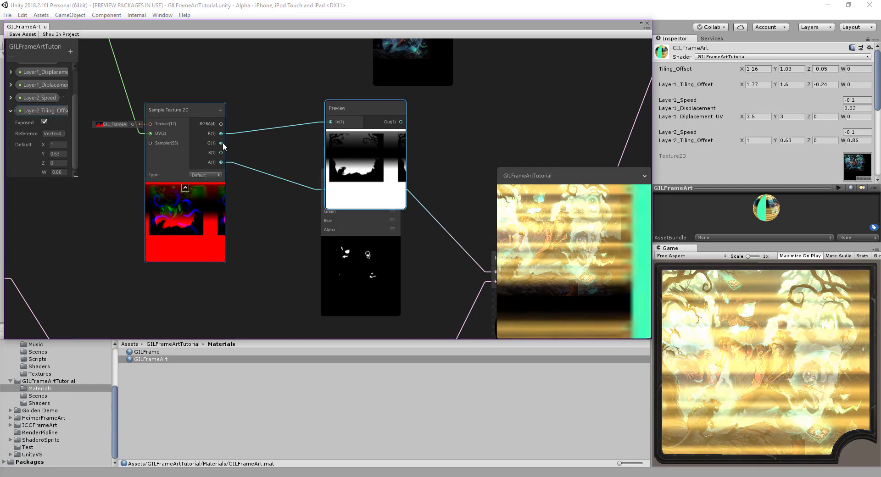
left_click_drag(221, 142, 331, 122)
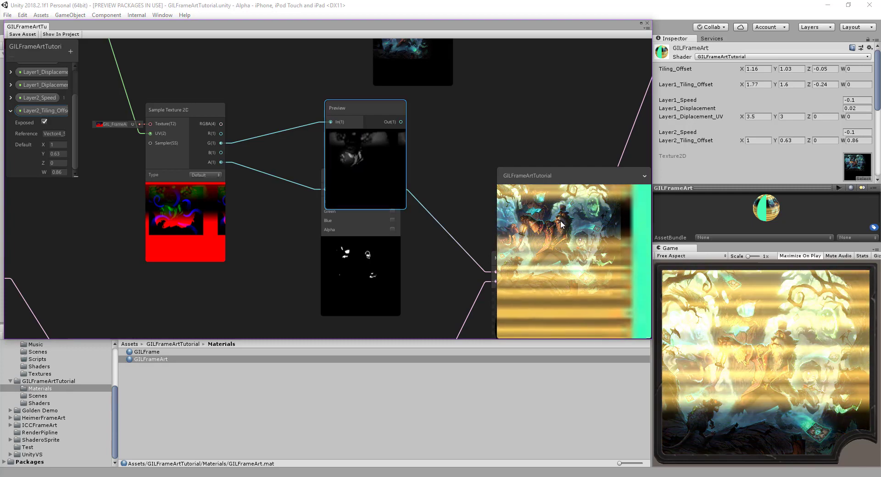
- Delete the Preview node and move the striped texture's Sample Texture 2D node down-left
mouse_move(363, 115)
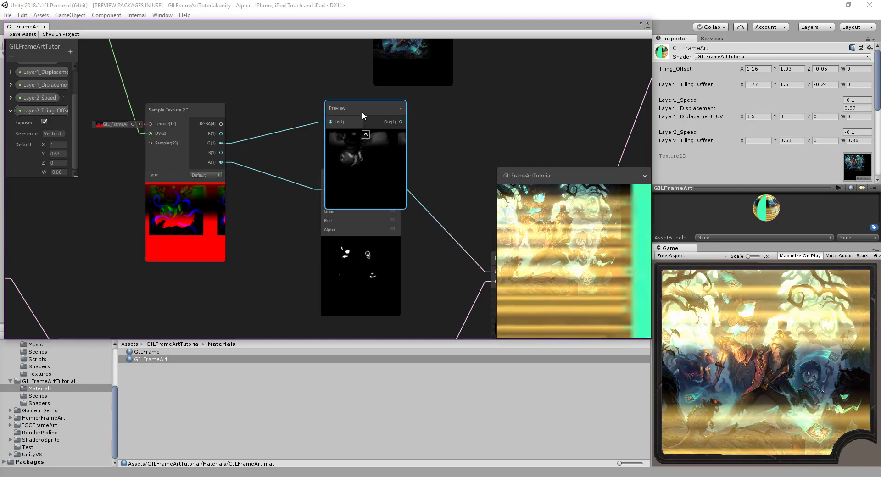
key("Delete")
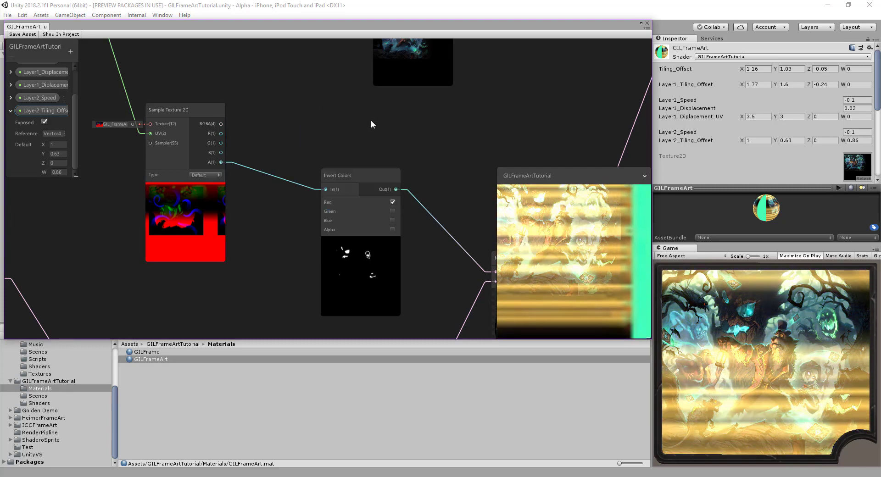
scroll(413, 137, "down", 3)
middle_click_drag(451, 142, 359, 100)
scroll(379, 235, "down", 2)
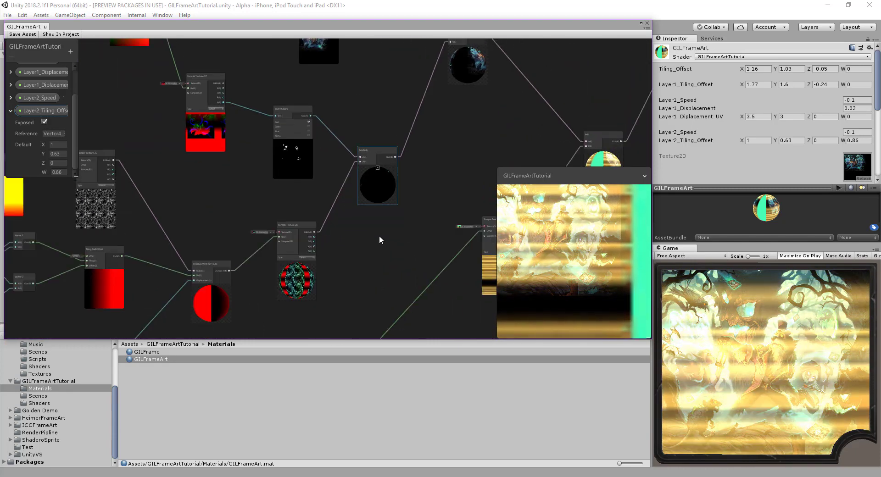
middle_click_drag(379, 235, 395, 161)
left_click_drag(440, 122, 360, 195)
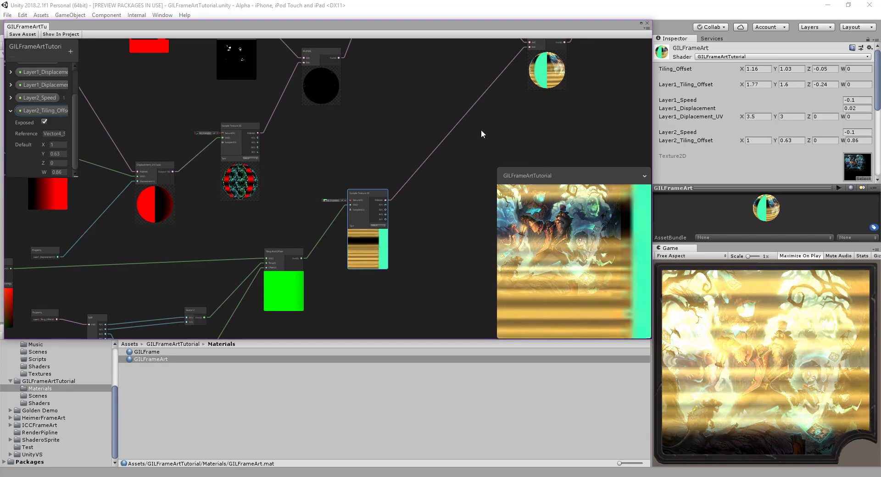
- Add a Multiply of mask G and striped texture RGBA, and feed its output into Add's B
right_click(481, 131)
left_click(500, 136)
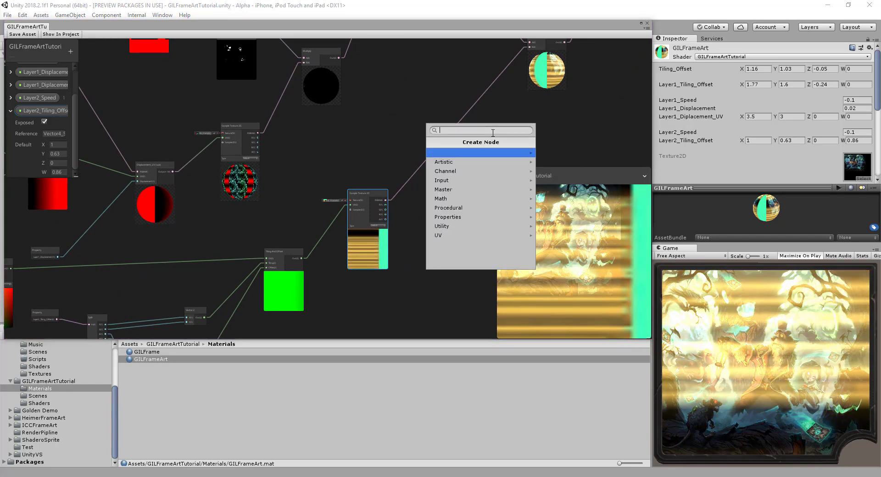
type("Mul")
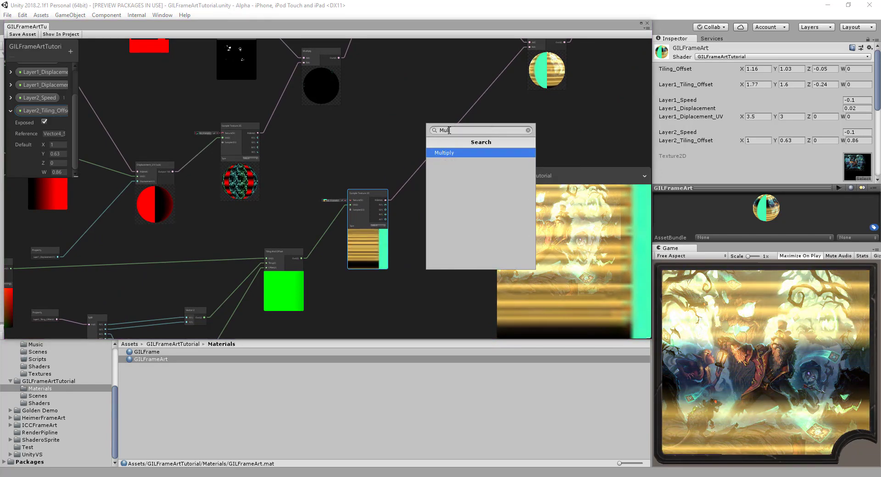
left_click(443, 153)
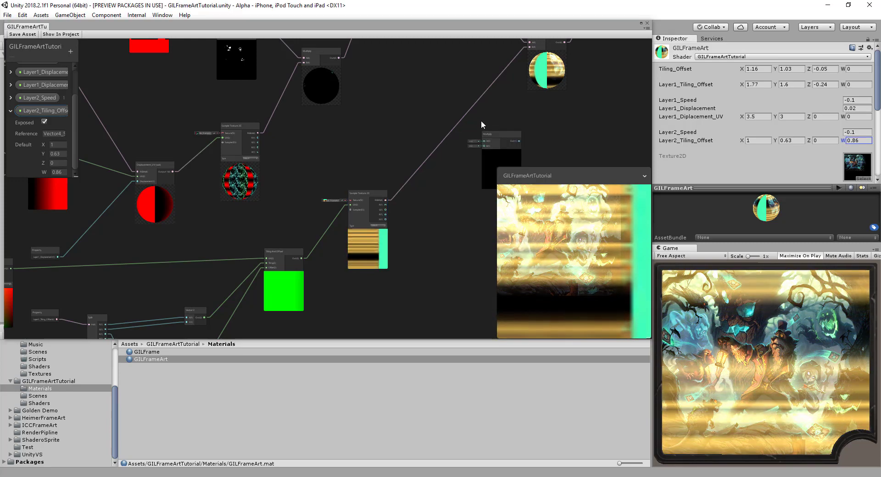
middle_click_drag(481, 122, 474, 161)
middle_click_drag(339, 128, 344, 159)
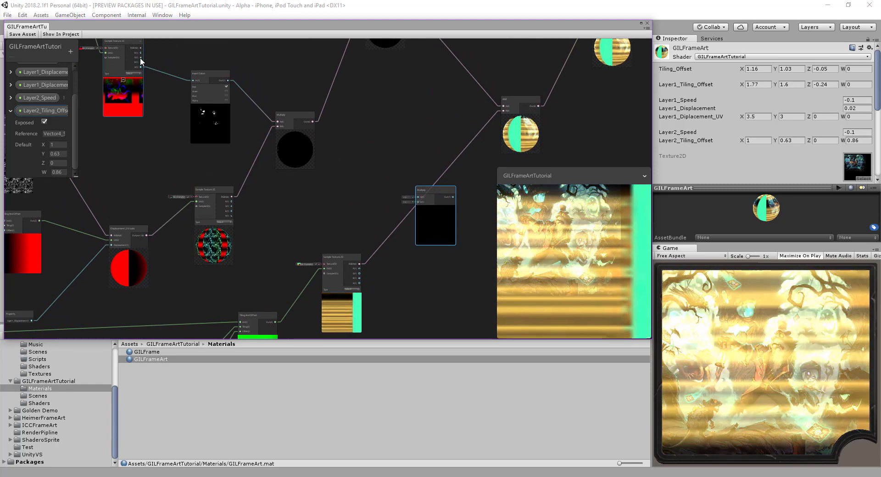
left_click_drag(141, 57, 417, 197)
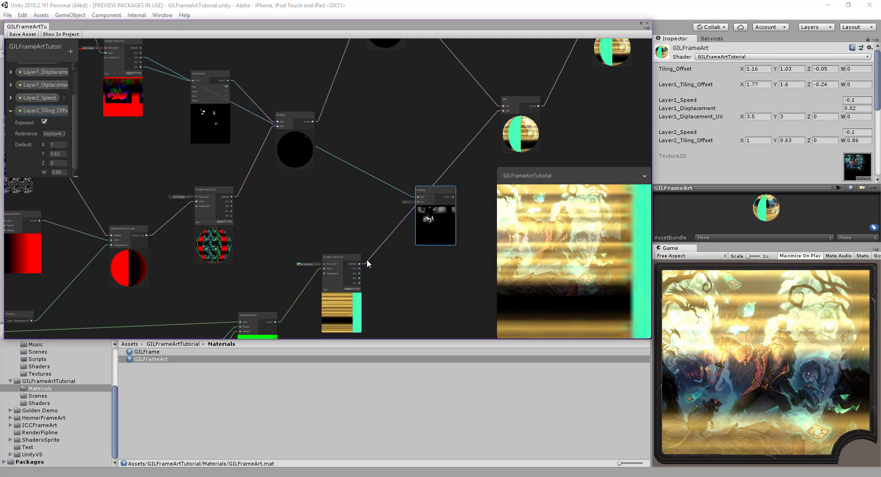
left_click_drag(360, 265, 418, 202)
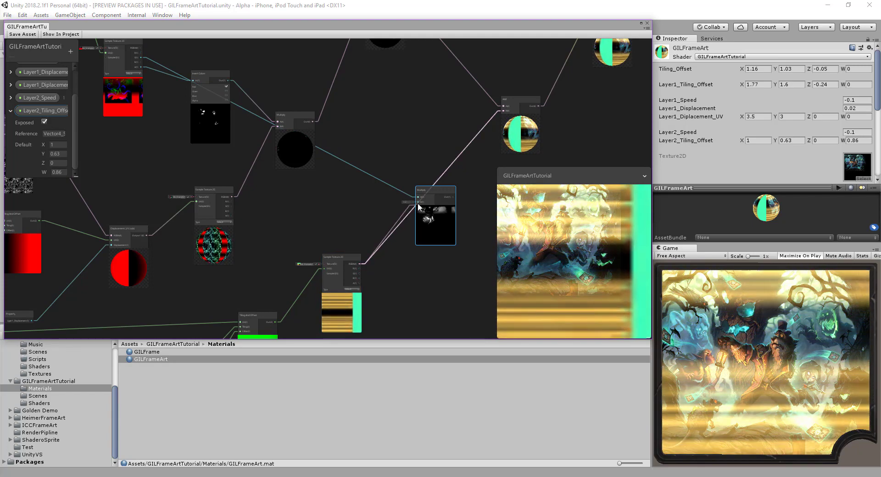
middle_click_drag(483, 169, 397, 204)
left_click_drag(379, 224, 429, 138)
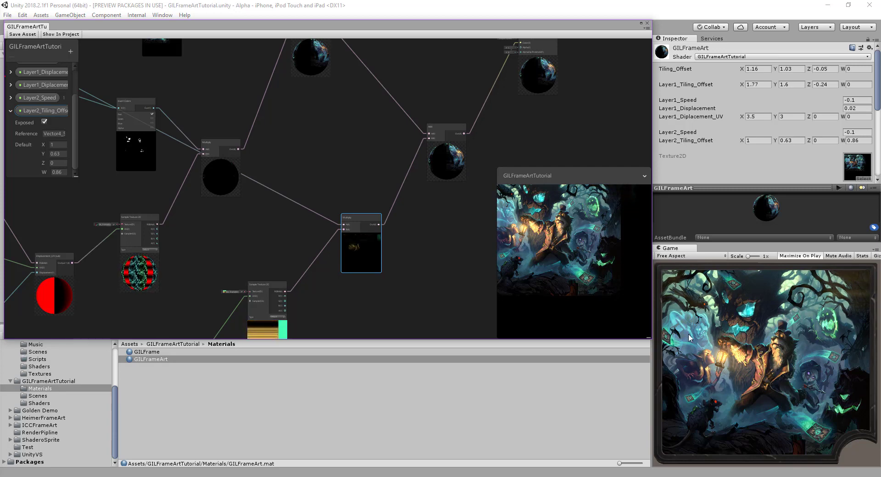
middle_click_drag(433, 285, 444, 247)
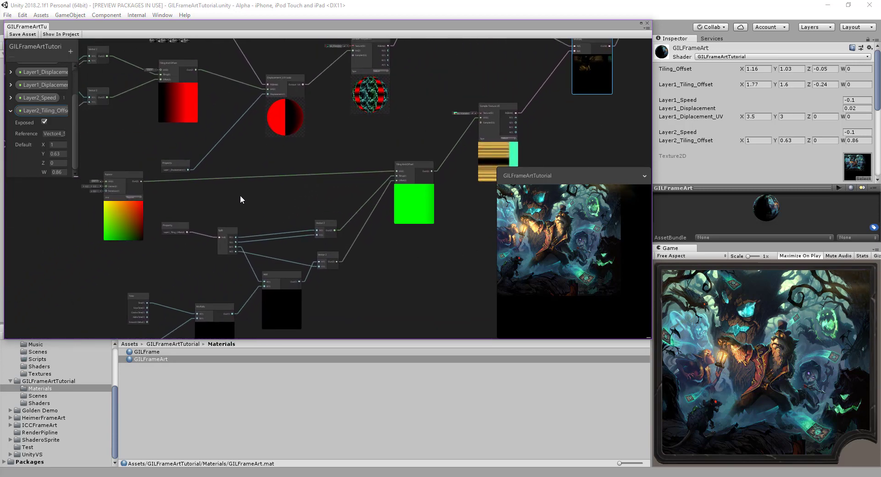
middle_click_drag(240, 195, 327, 205)
scroll(330, 204, "up", 2)
scroll(252, 195, "up", 2)
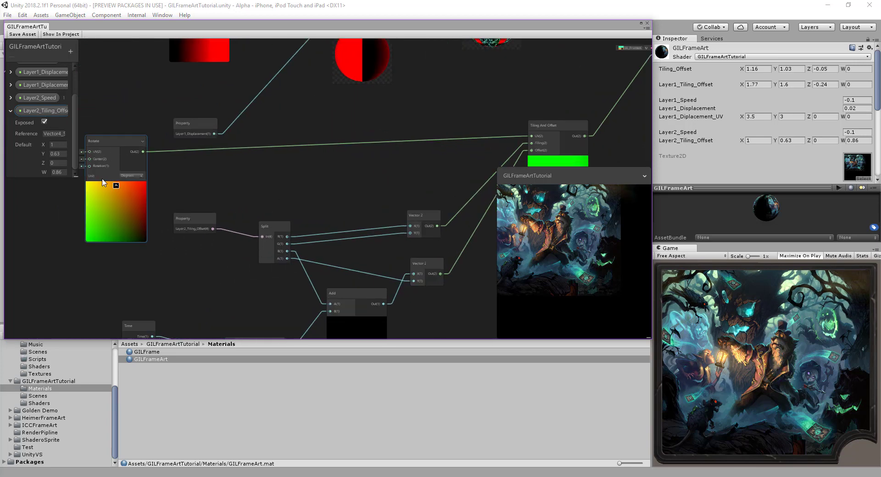
left_click(57, 145)
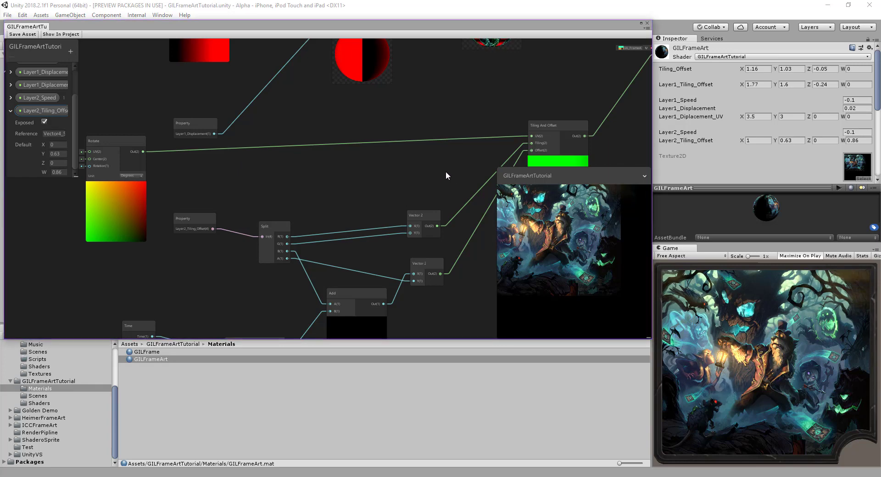
- Set the material's Layer2_Tiling_Offset X value to 0
middle_click_drag(446, 176, 407, 175)
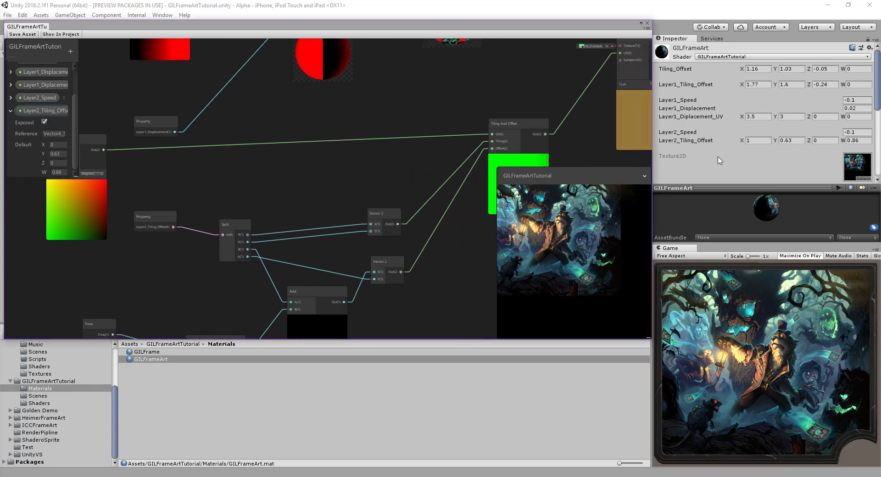
left_click(750, 141)
type("0")
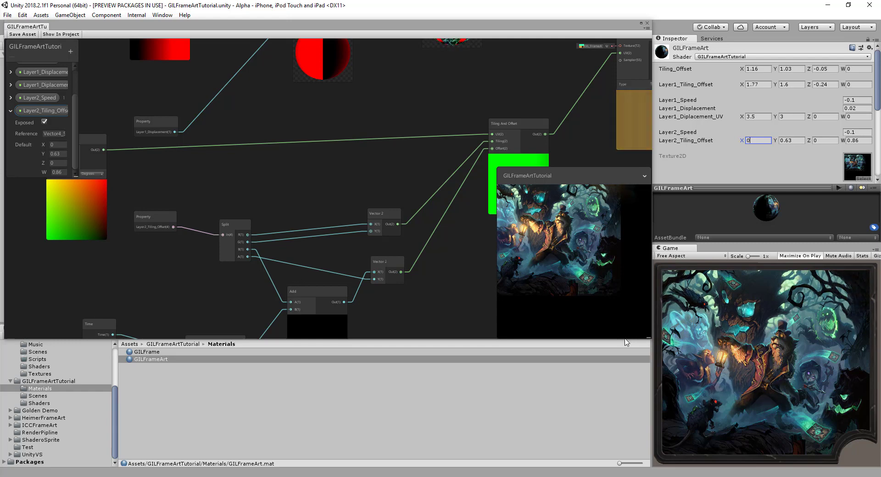
left_click(429, 266)
middle_click_drag(428, 263, 342, 264)
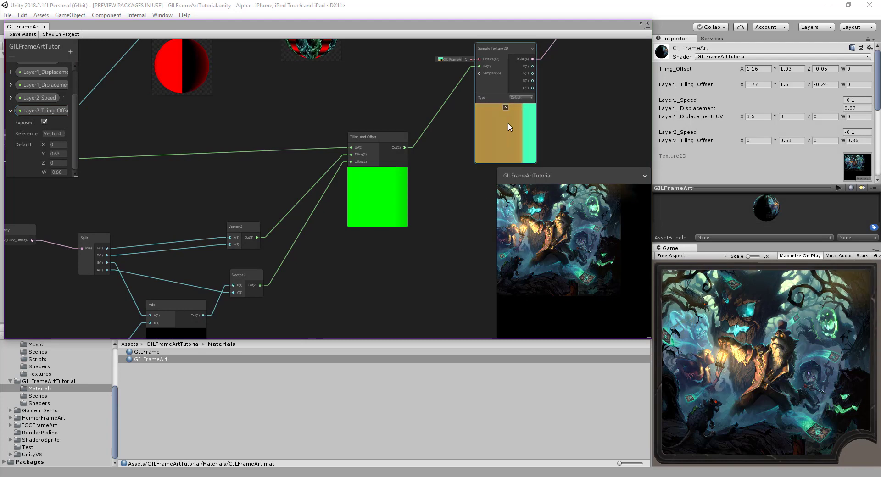
- Lower the material's Layer2_Tiling_Offset Y from 0.63 to about 0.34
left_click(776, 141)
left_click_drag(776, 142, 774, 147)
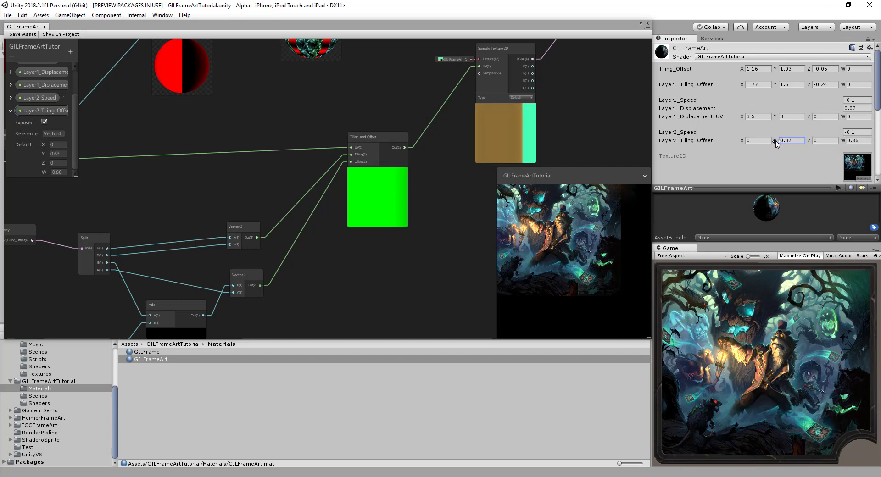
left_click_drag(775, 144, 775, 144)
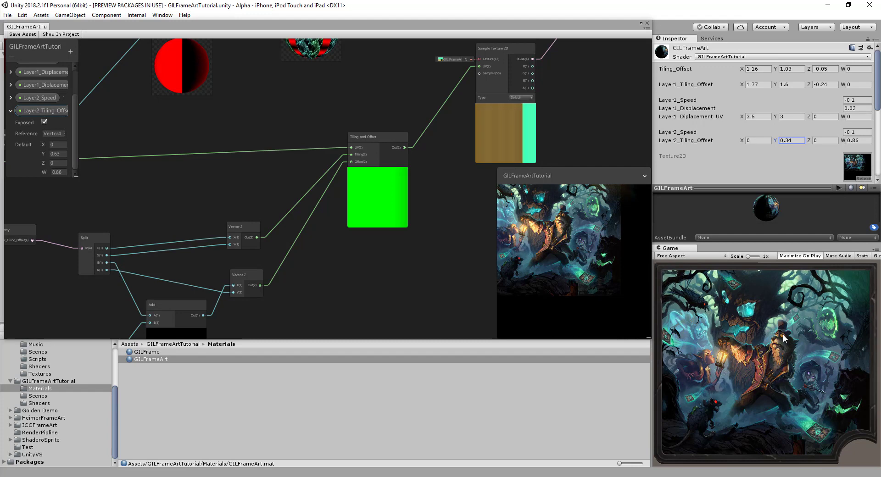
middle_click_drag(401, 203, 383, 235)
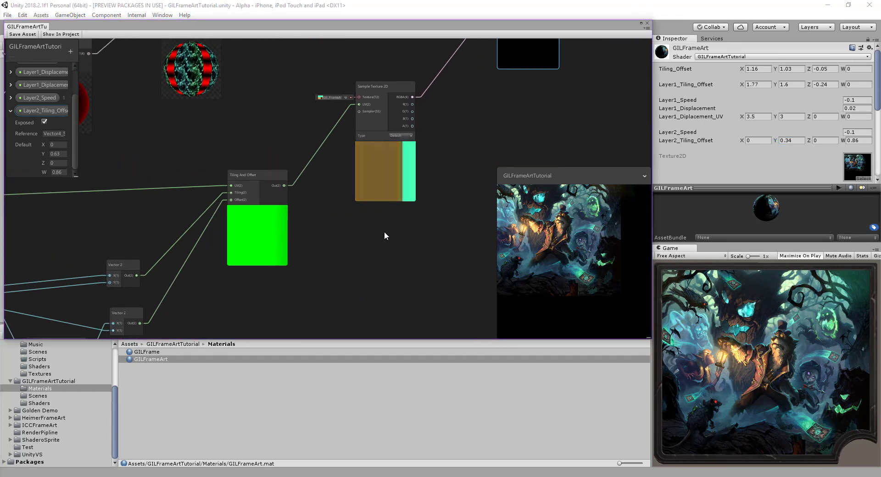
scroll(404, 238, "down", 1)
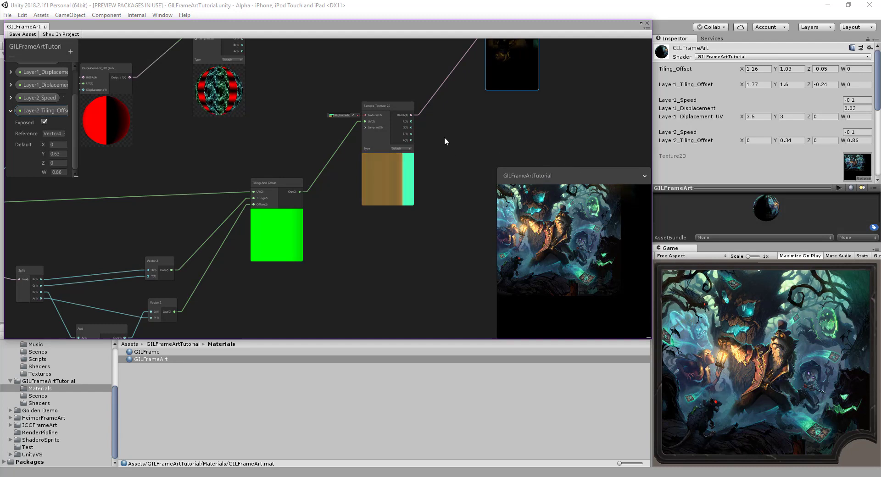
middle_click_drag(448, 139, 498, 128)
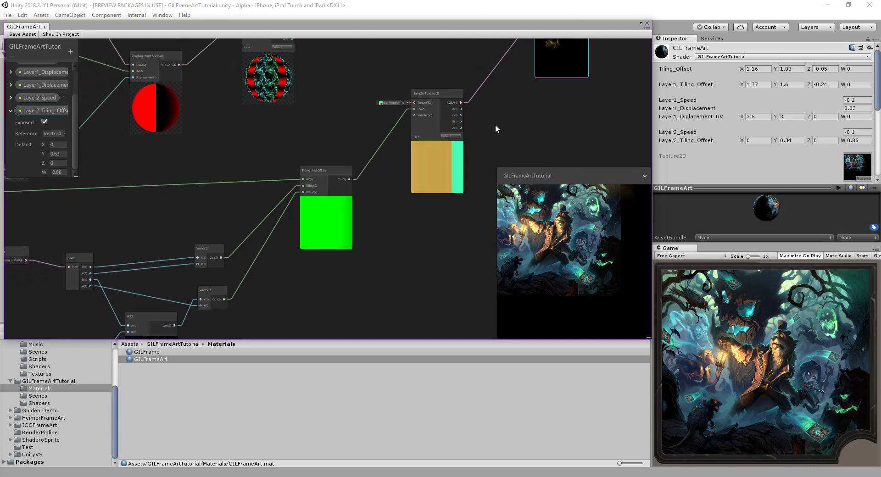
- Reduce Layer2_Tiling_Offset W to 0.84 and raise Y back to 0.39
left_click(844, 142)
left_click_drag(843, 143, 842, 143)
left_click_drag(777, 143, 782, 144)
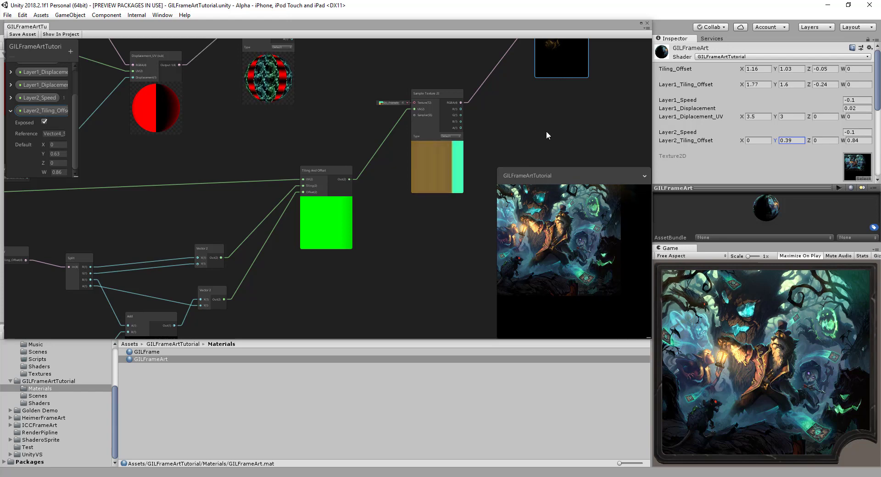
scroll(457, 158, "down", 3)
scroll(511, 140, "down", 2)
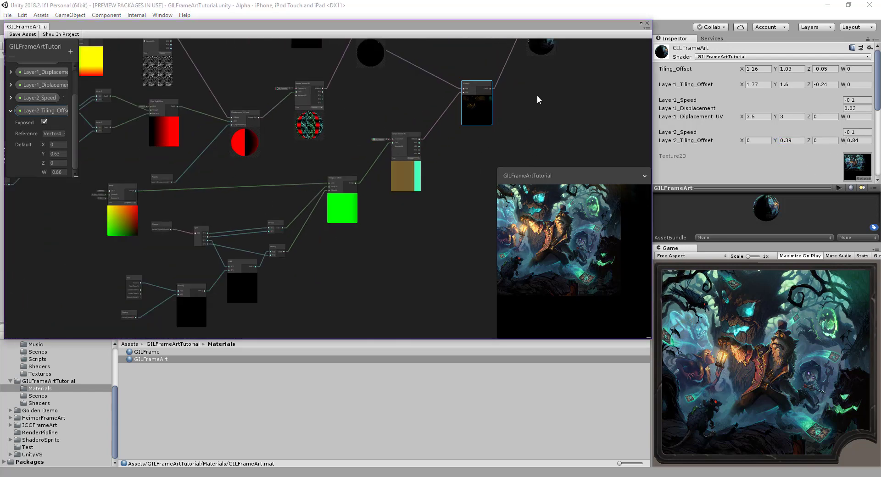
- Delete the edge into the lower Multiply node and wire Sample Texture 2D RGBA into Add's B
middle_click_drag(537, 95, 442, 204)
scroll(449, 176, "down", 2)
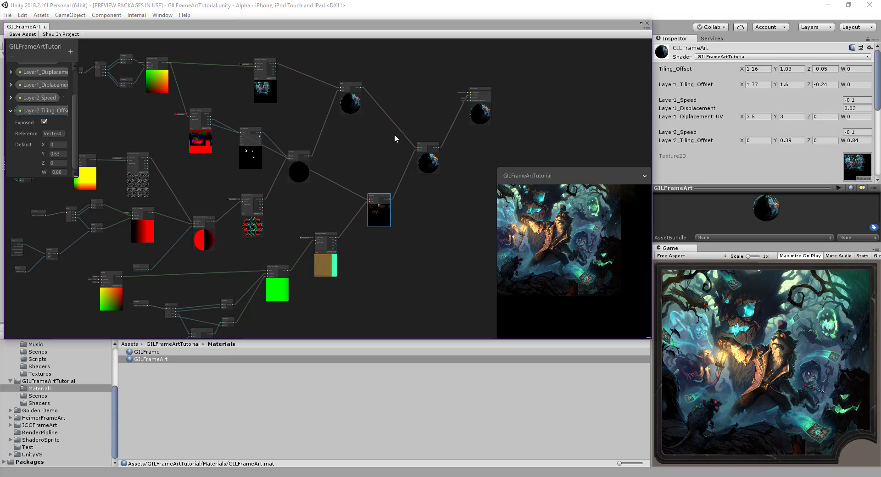
scroll(420, 206, "up", 2)
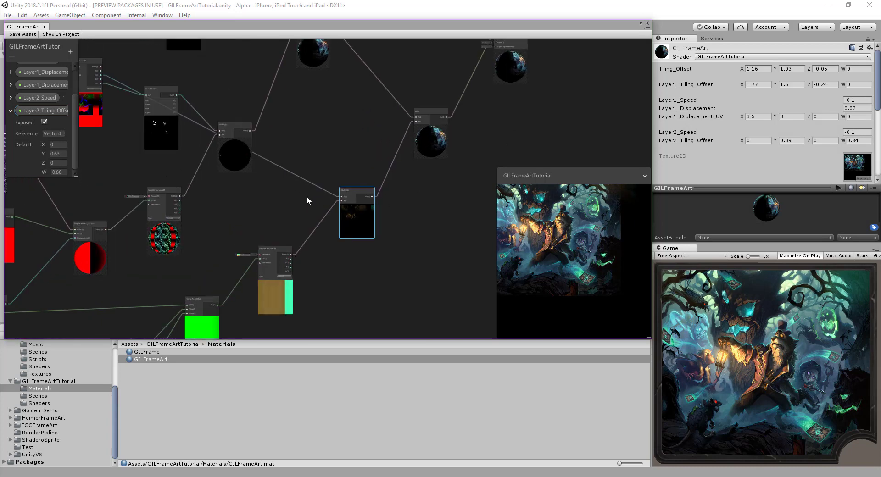
middle_click_drag(287, 209, 304, 206)
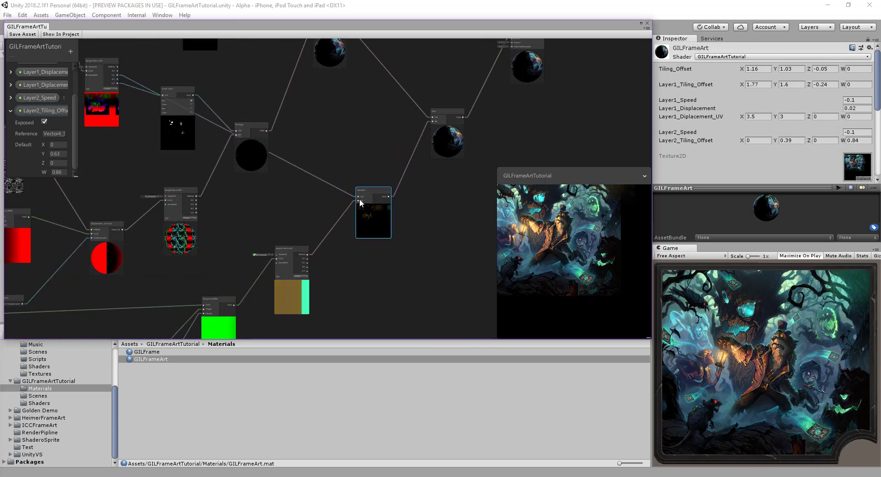
left_click(330, 183)
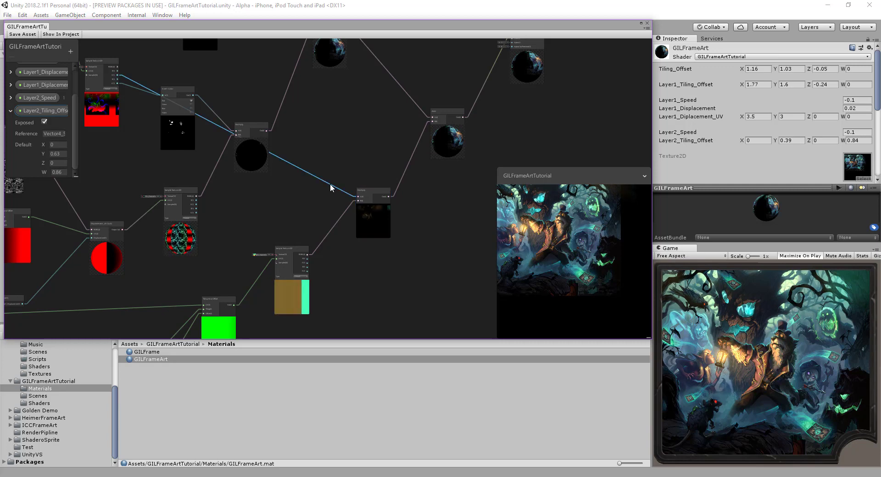
key("Delete")
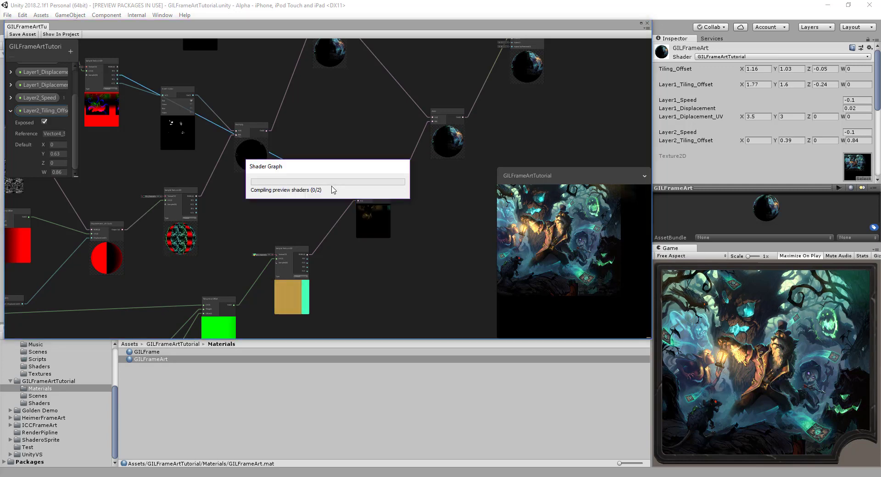
left_click(359, 210)
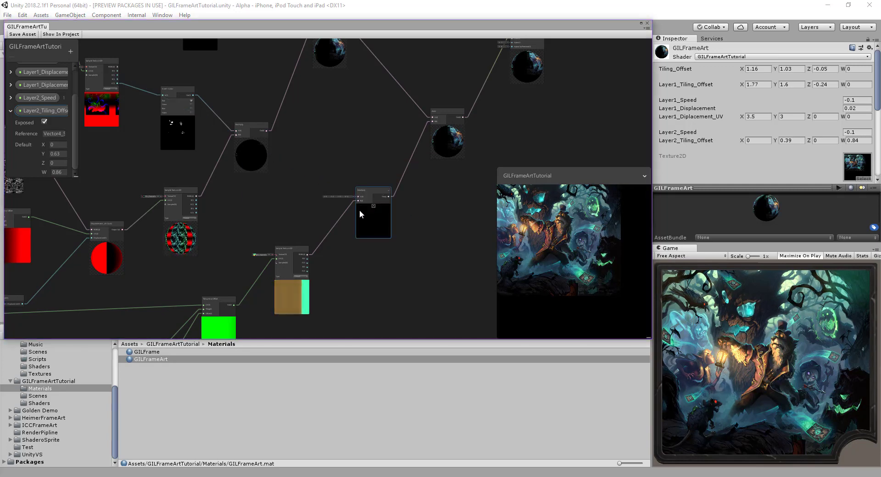
left_click_drag(307, 254, 432, 122)
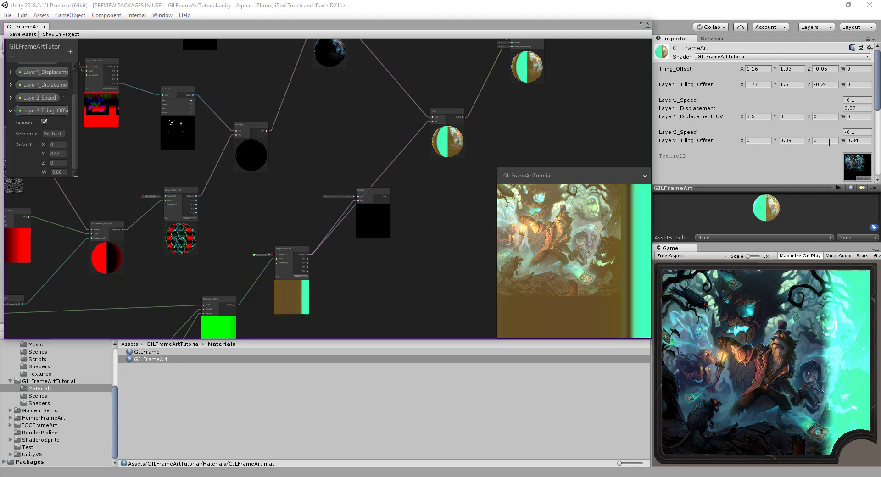
- Set Layer2_Tiling_Offset's Blackboard defaults to Y 1.33 and W 0.43
left_click_drag(844, 143, 840, 144)
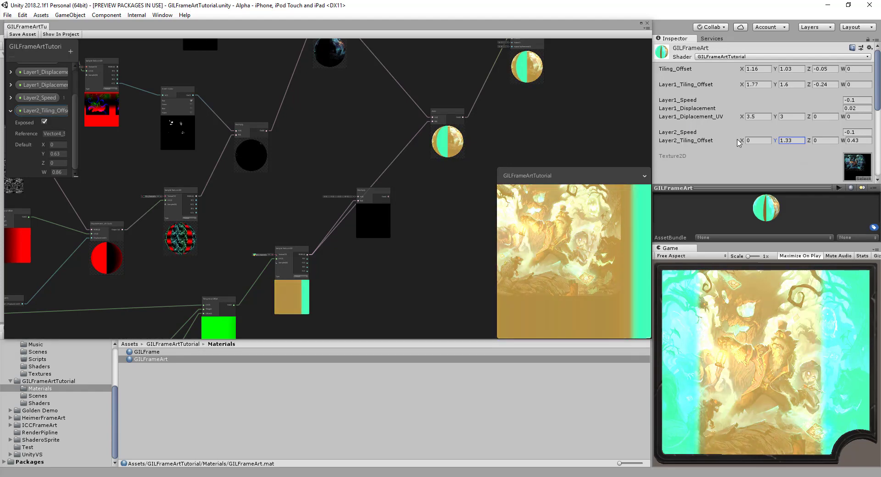
left_click(65, 154)
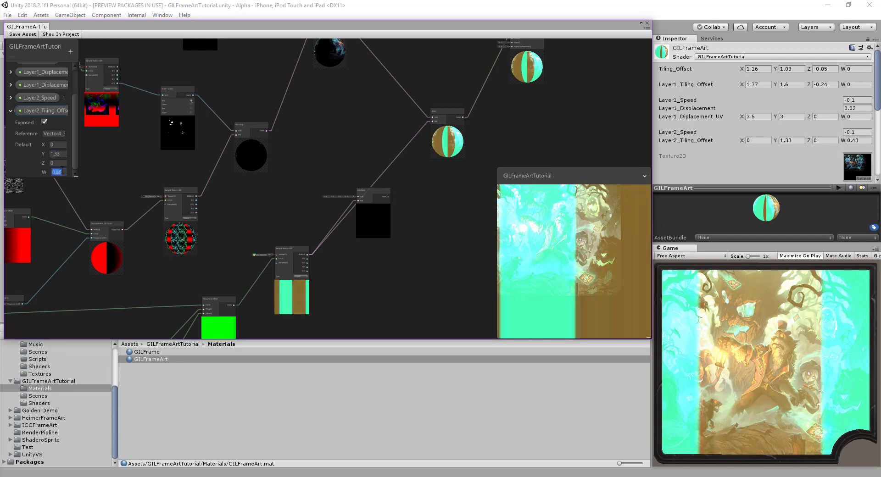
left_click(62, 171)
type("0.43")
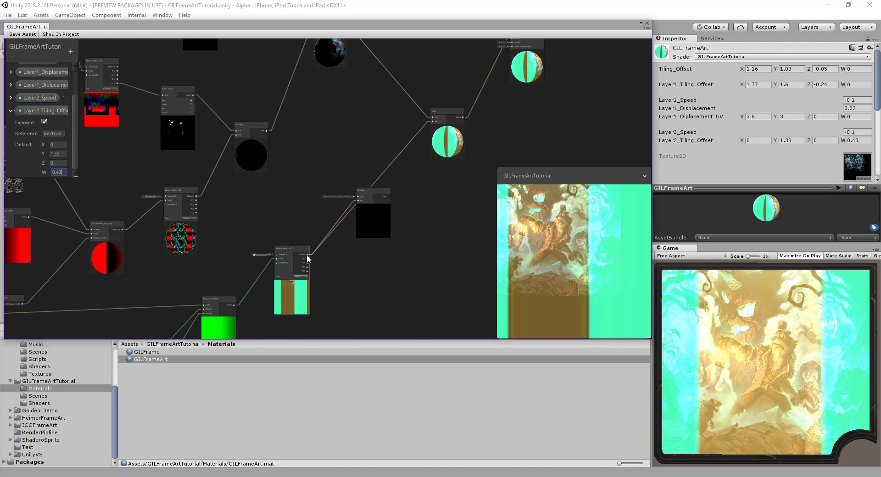
left_click(349, 210)
- Reconnect the texture and Invert Colors into Multiply, and route Multiply's output into Add B
left_click_drag(349, 210, 357, 202)
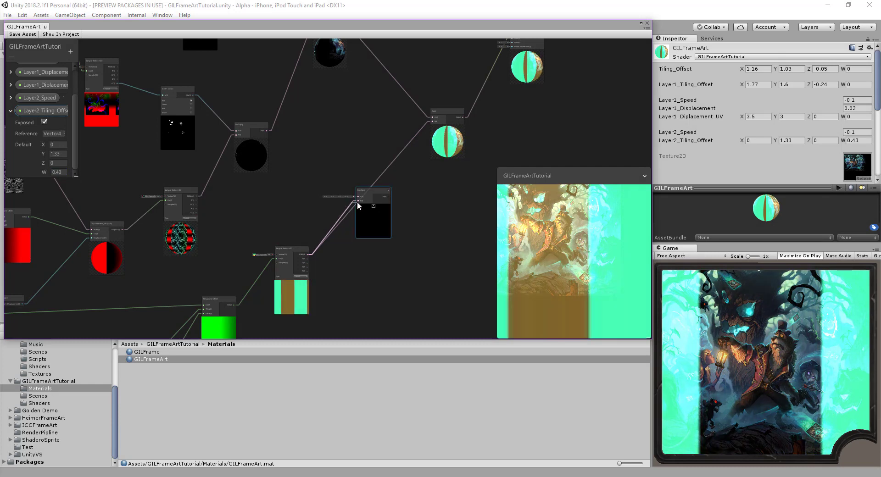
left_click(91, 86)
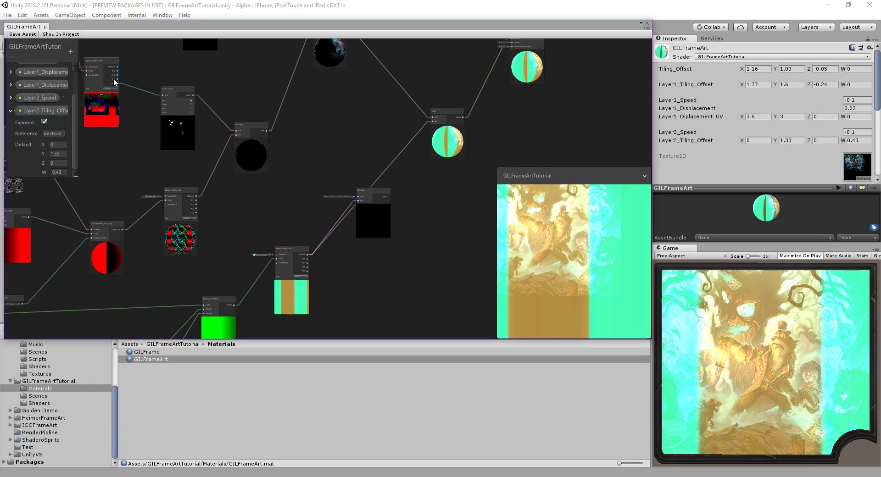
left_click_drag(193, 94, 357, 197)
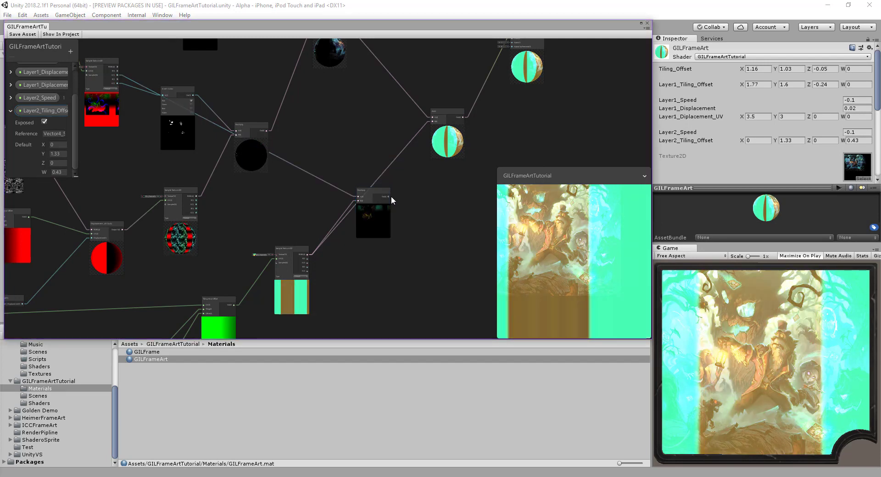
left_click_drag(422, 146, 432, 121)
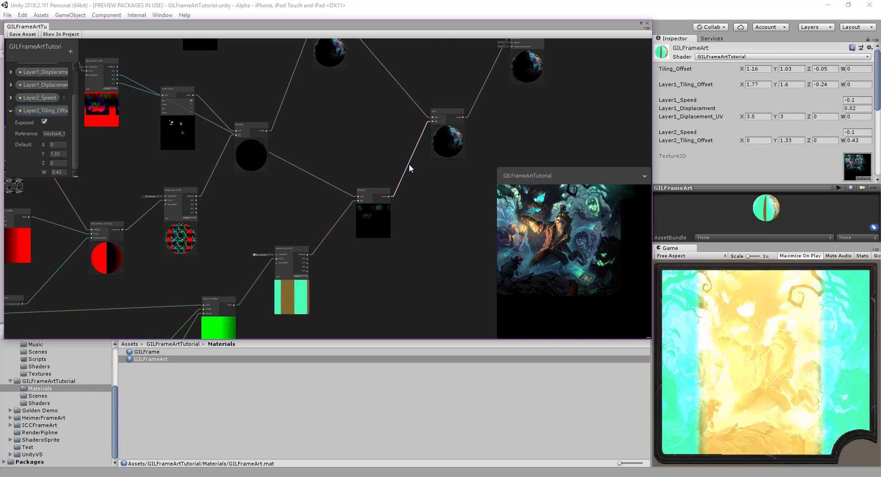
- Save the shader asset and drag the Shader Graph window down to expose the Hierarchy and Scene view
left_click(18, 36)
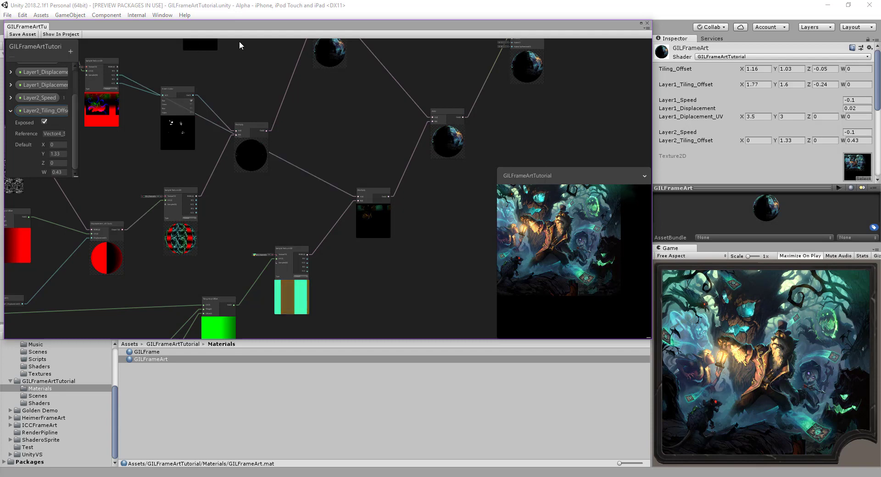
left_click_drag(238, 26, 271, 261)
left_click_drag(277, 293, 266, 362)
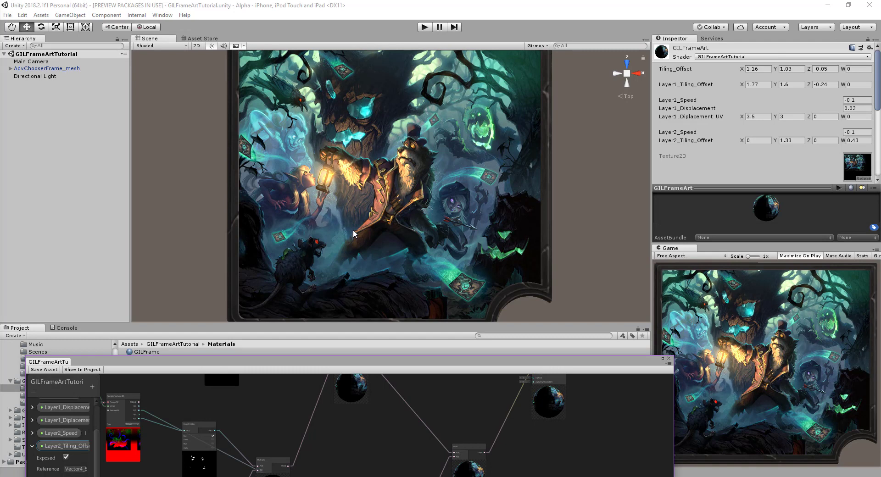
left_click_drag(422, 365, 419, 341)
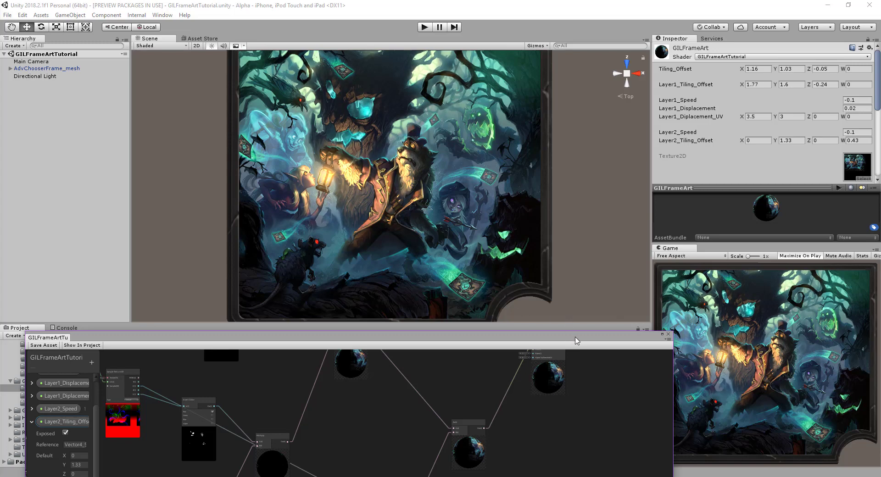
left_click_drag(577, 339, 568, 334)
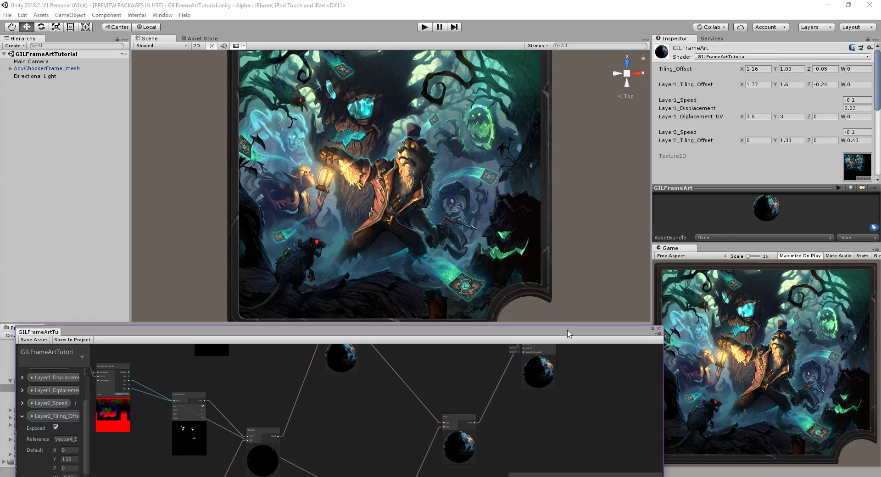